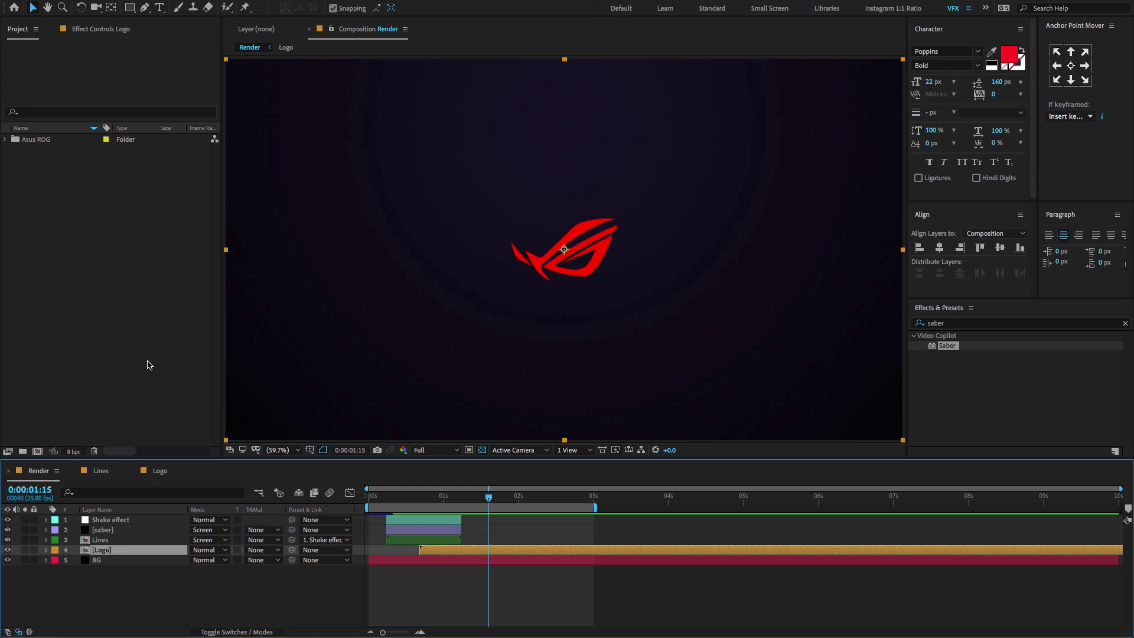
Create a 1920 × 1080 px composition named Main Render and turn off the transparency grid in its viewer.
click(38, 452)
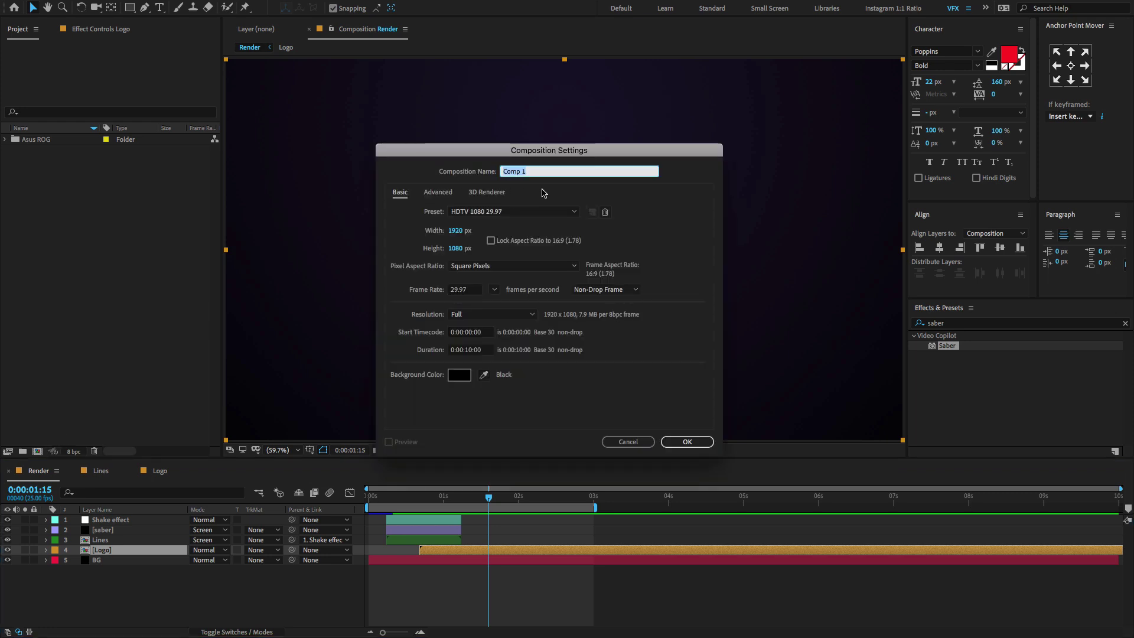
text(Main Render)
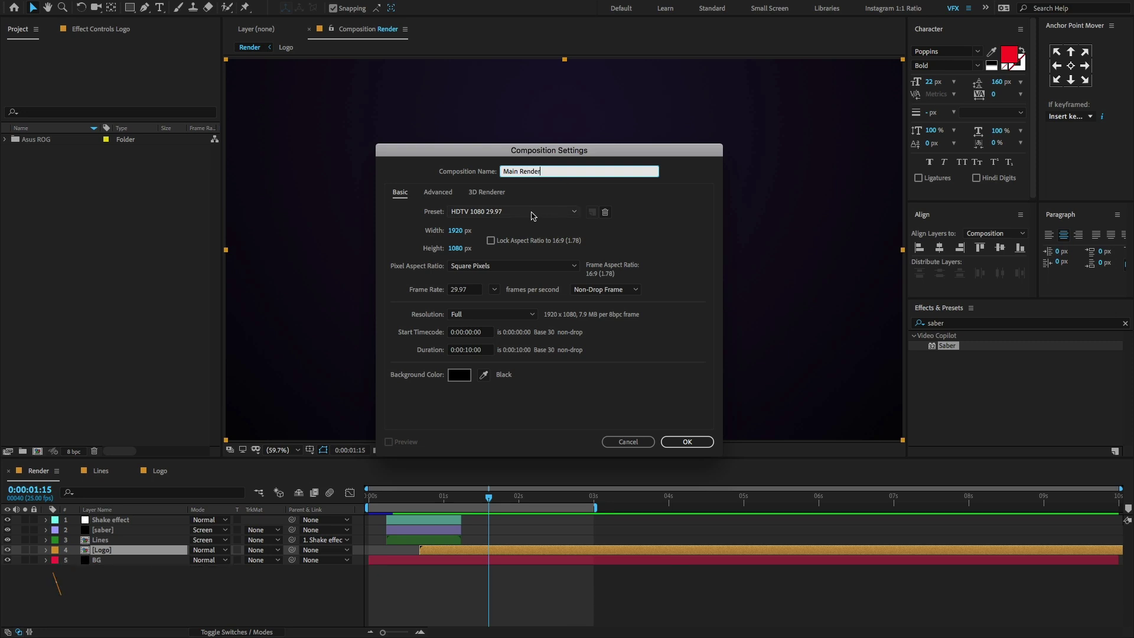
click(455, 231)
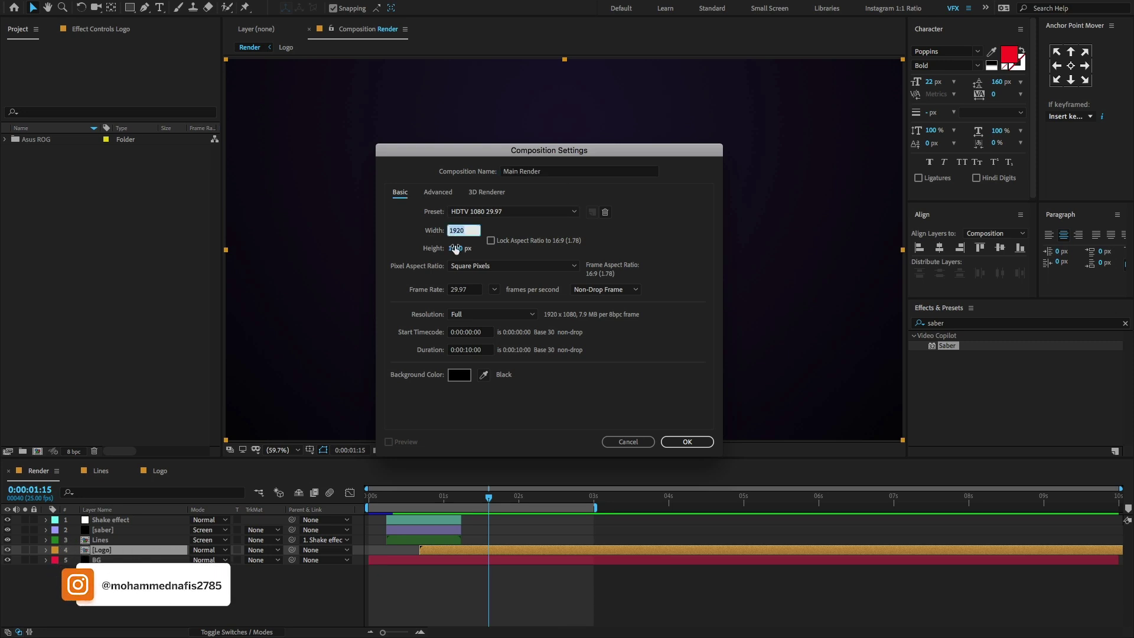
click(455, 249)
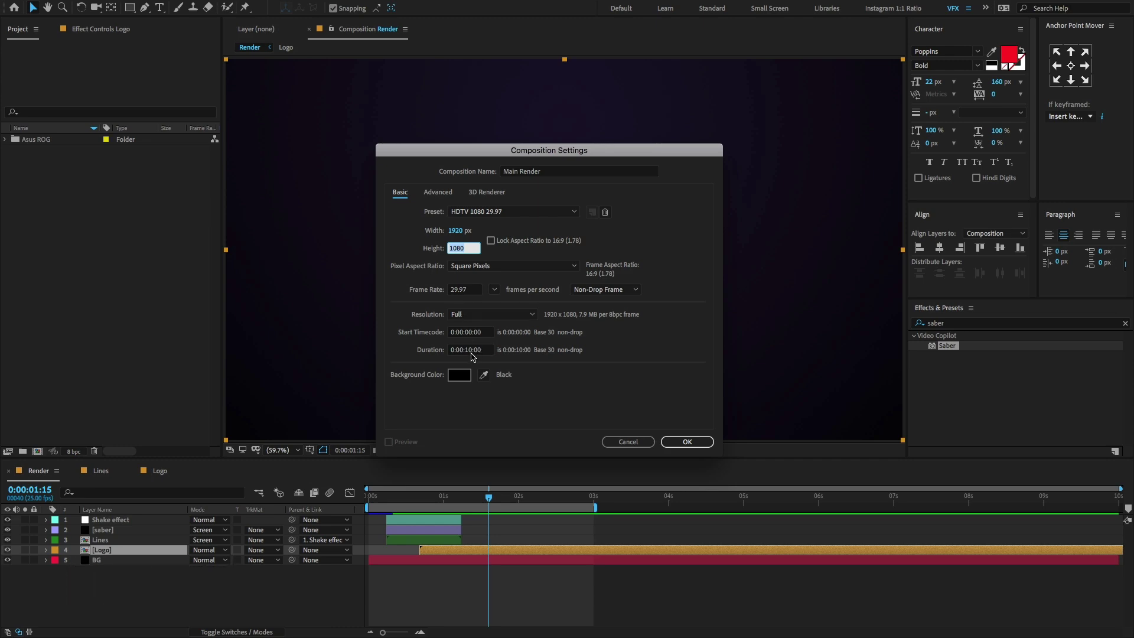
click(680, 442)
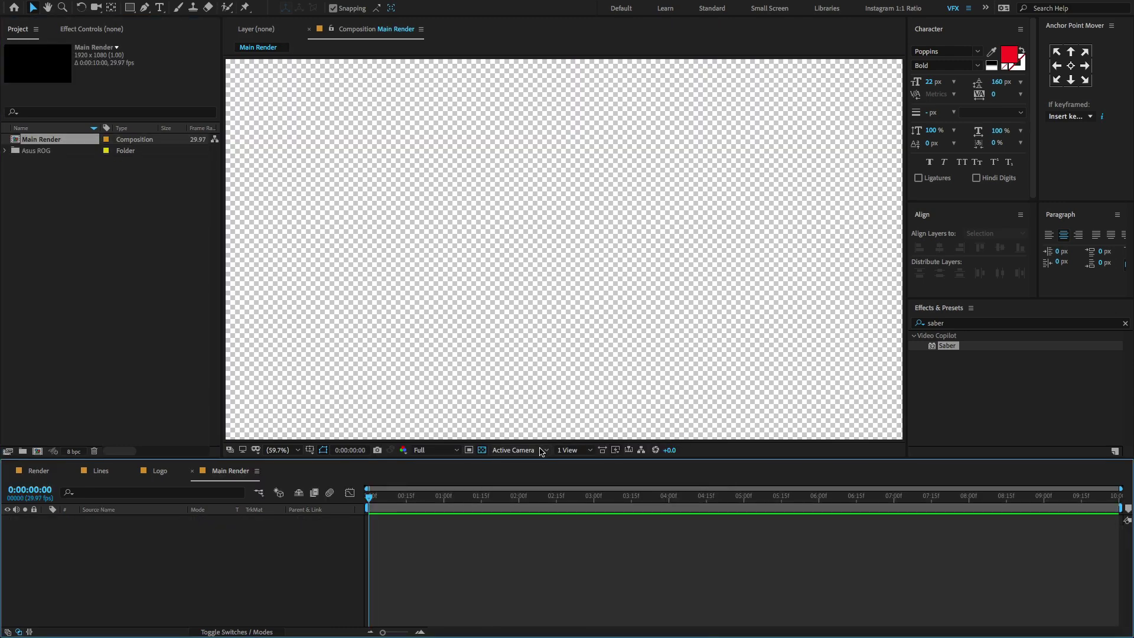
click(482, 450)
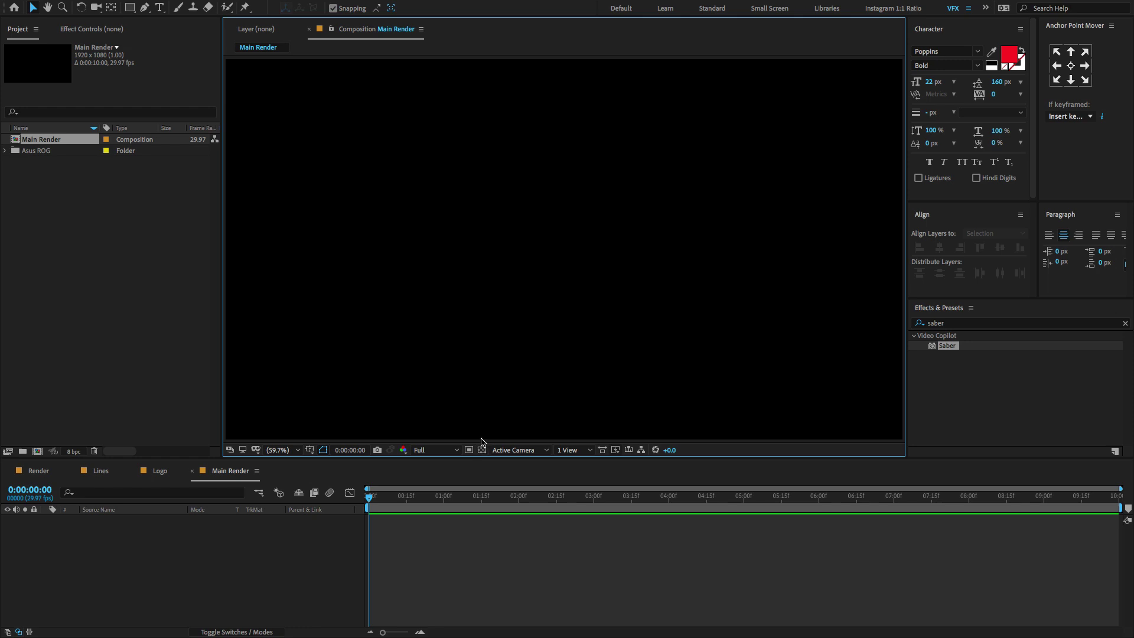
Add a composition-sized black solid named BG to the Main Render composition.
right_click(484, 212)
mouse_move(605, 217)
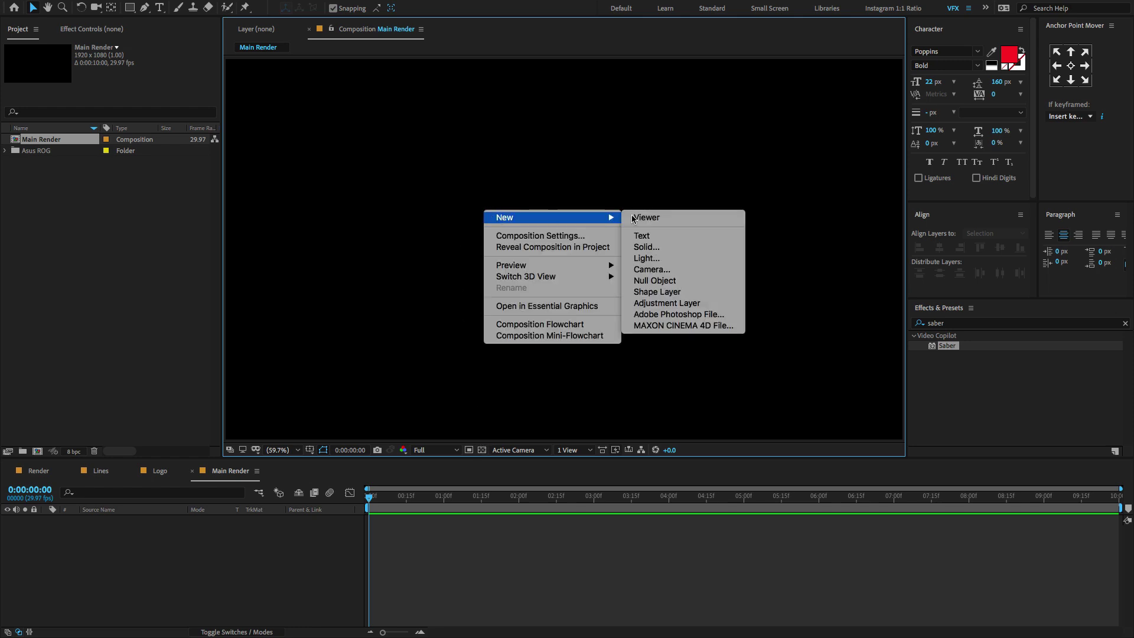
click(644, 247)
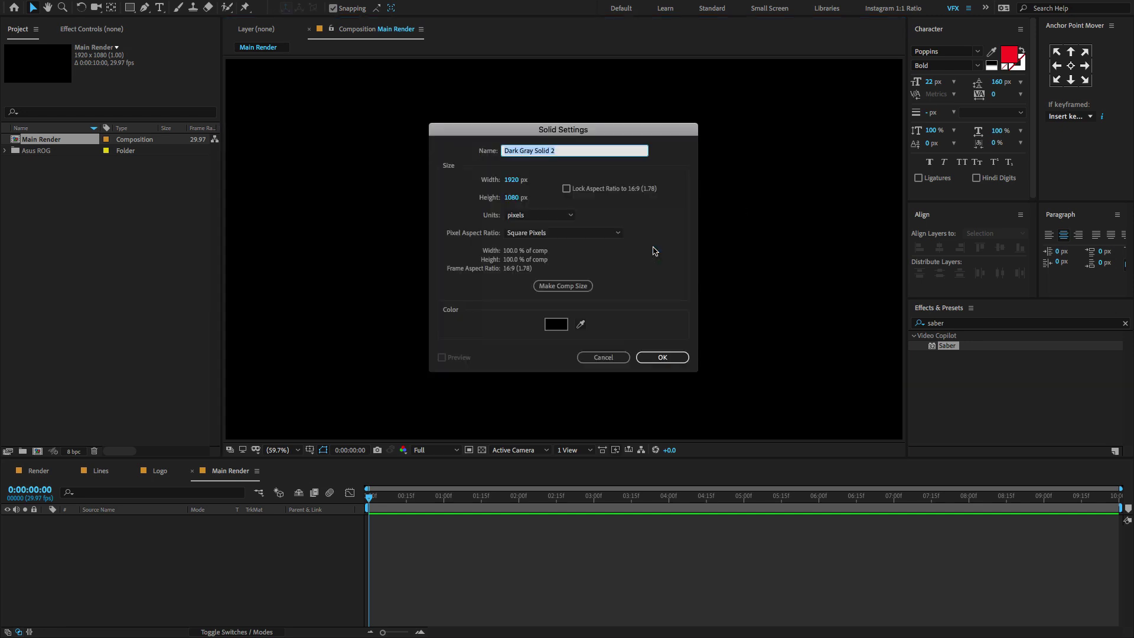
text(BG)
click(570, 285)
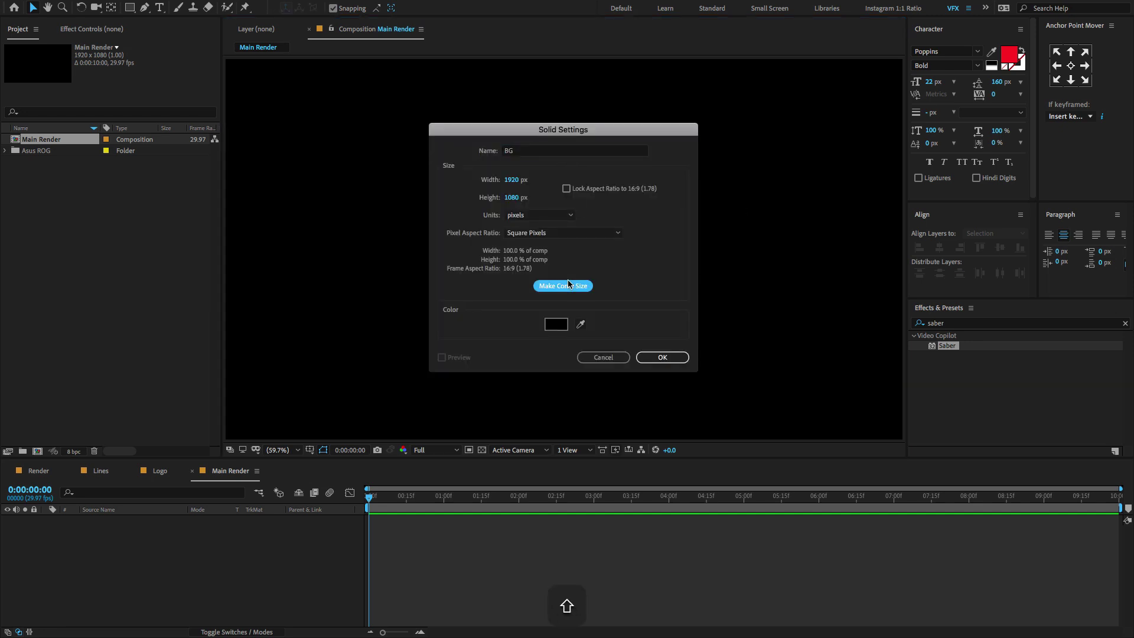
click(662, 357)
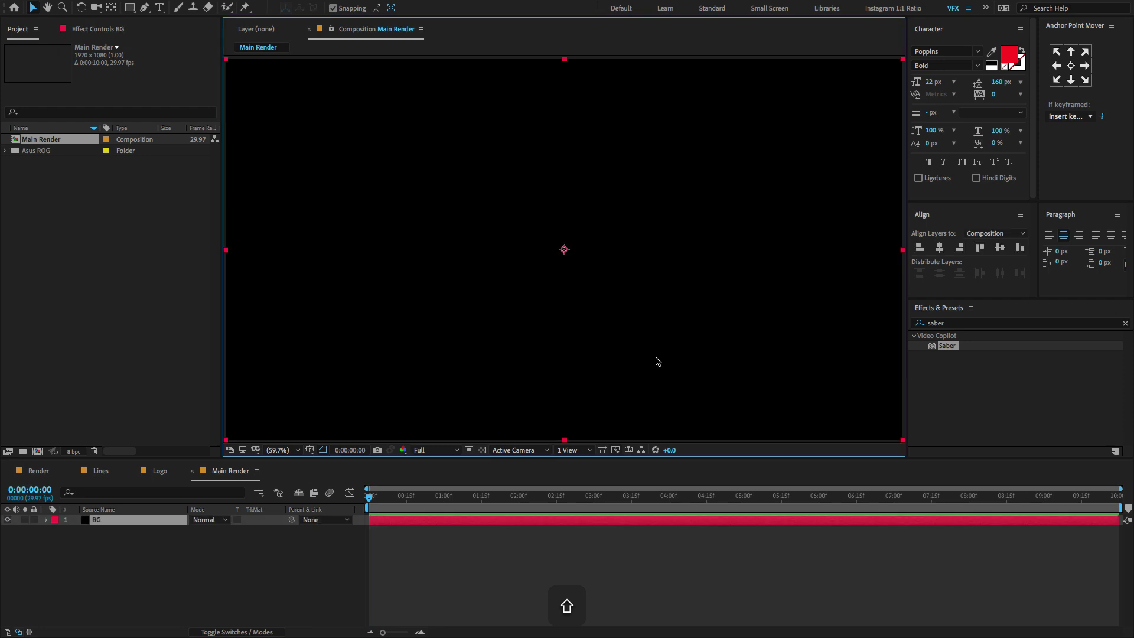
Apply the Gradient Ramp effect to the BG solid and set its ramp shape to Radial Ramp.
click(972, 324)
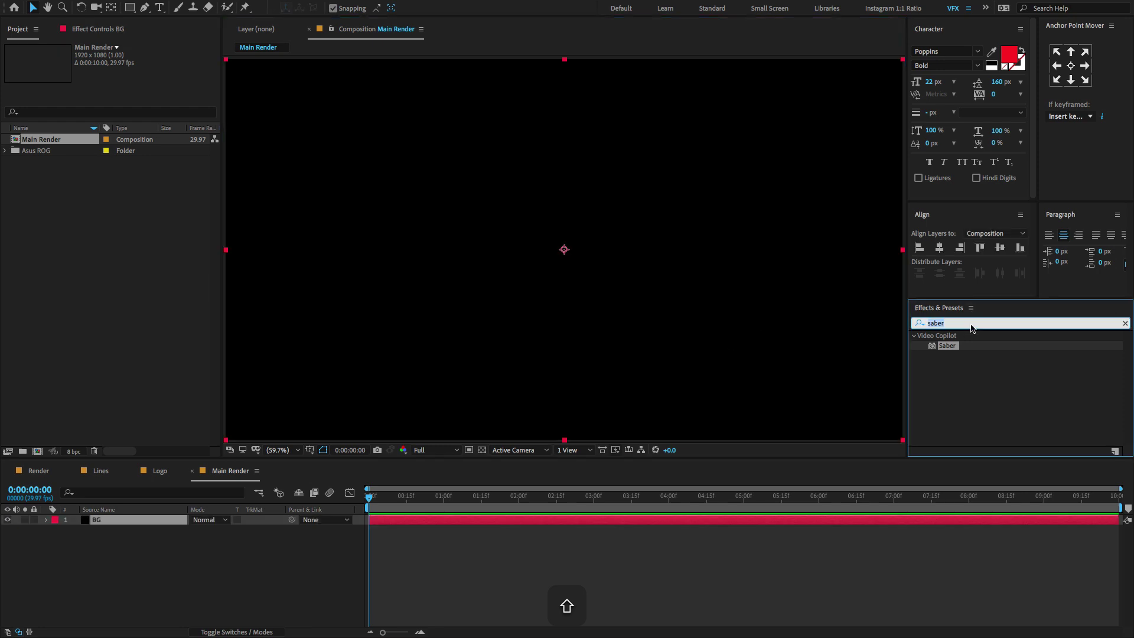
text(RAMP)
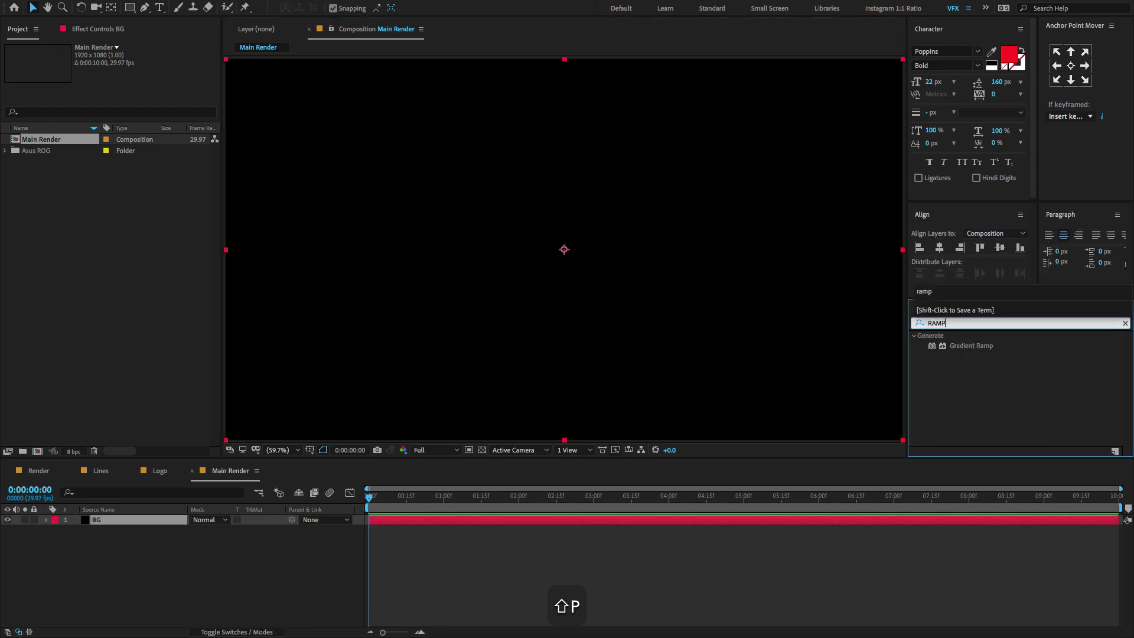
drag(963, 347, 661, 303)
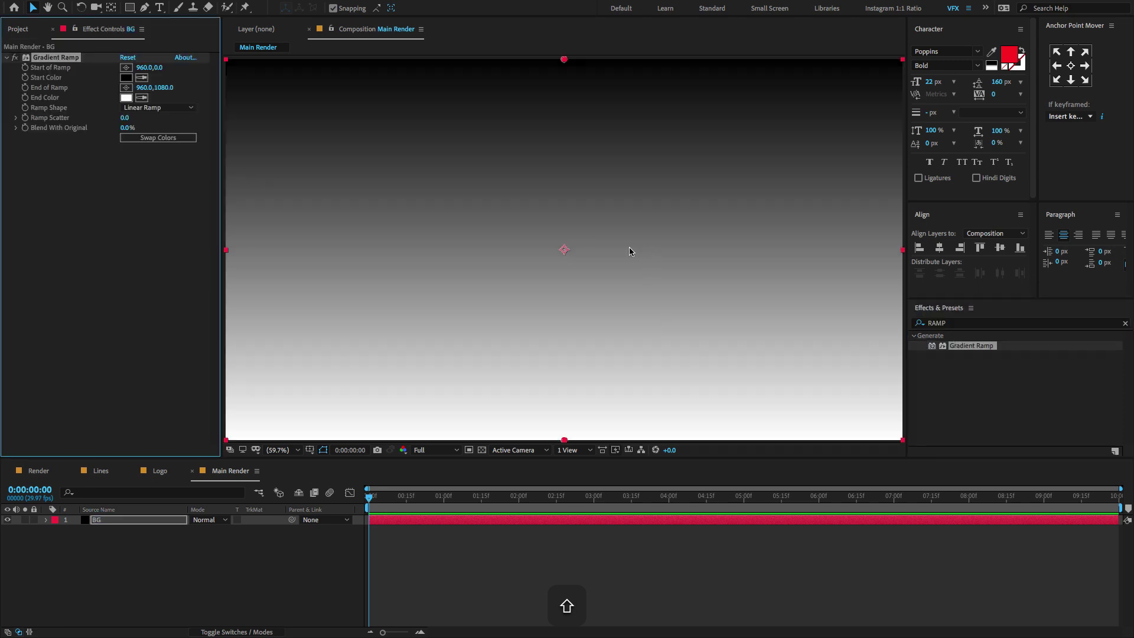
click(140, 112)
click(140, 112)
click(142, 130)
Move the gradient's start point above the frame to about 960, -324 and its end point below the frame to about 960, 1628.
key(slash)
key(comma)
key(comma)
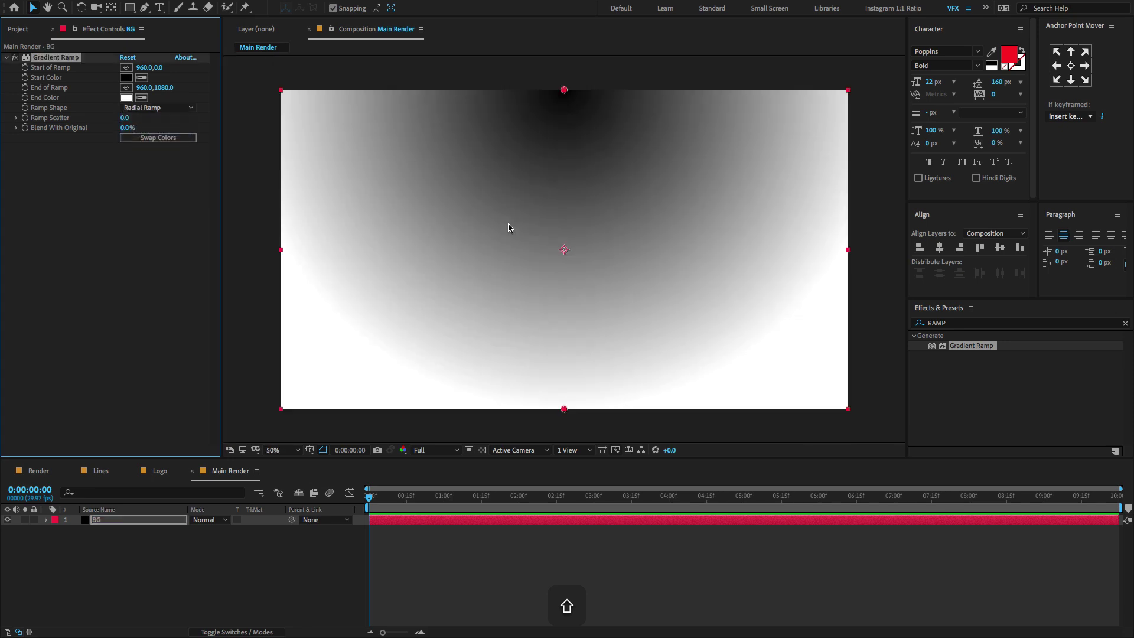
key(comma)
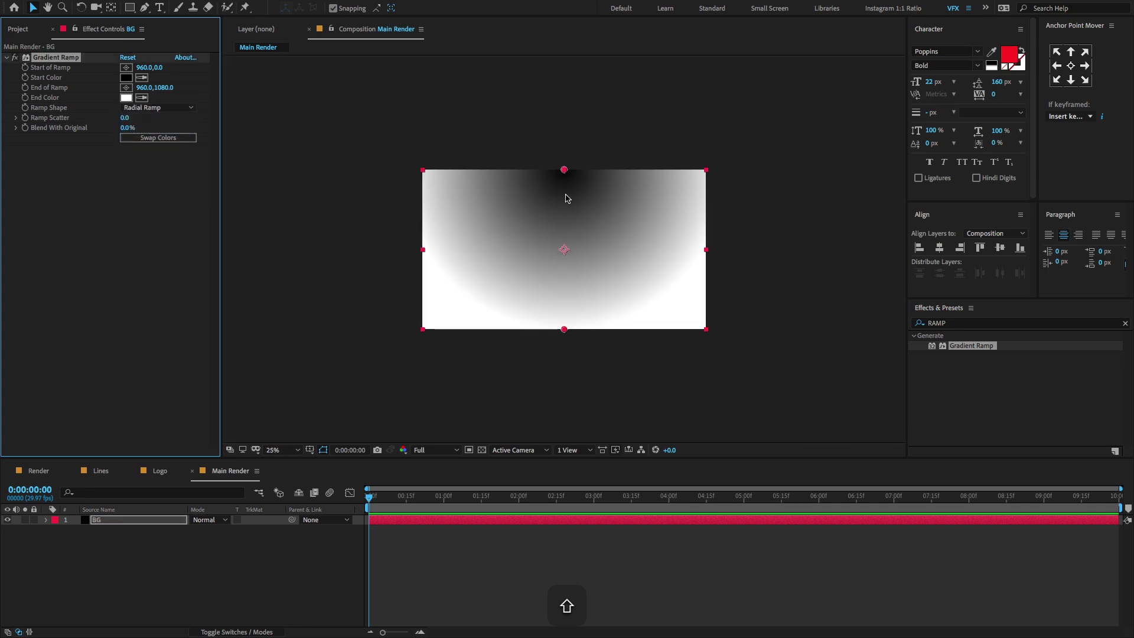
drag(564, 170, 561, 122)
key(Caps_Lock)
key(Caps_Lock)
click(95, 202)
click(65, 59)
click(78, 174)
click(64, 59)
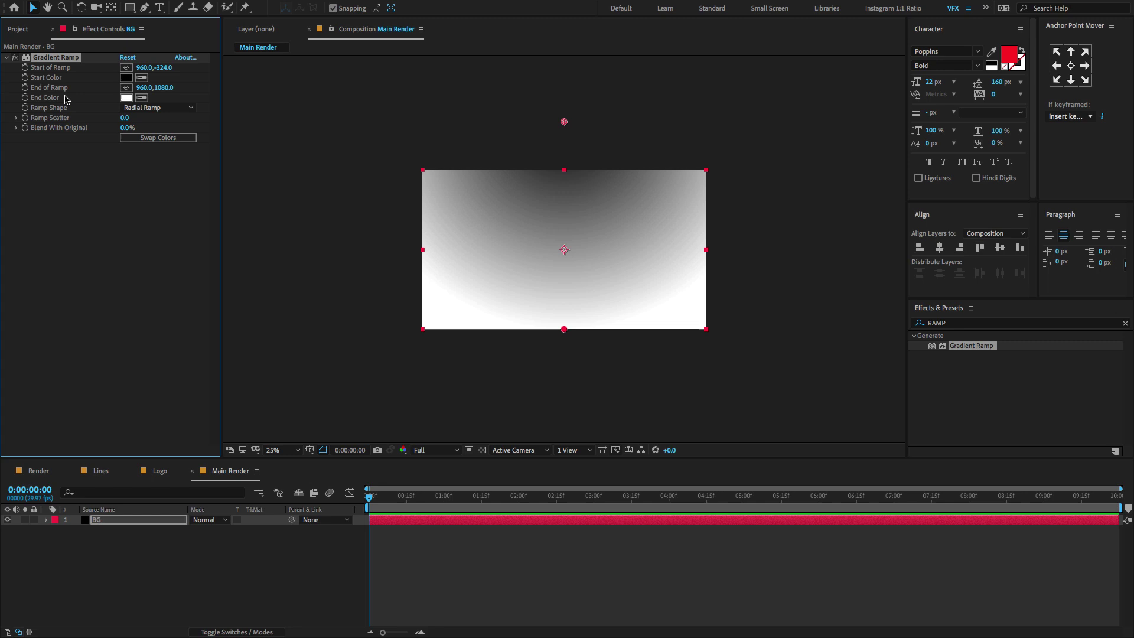
drag(565, 331, 569, 409)
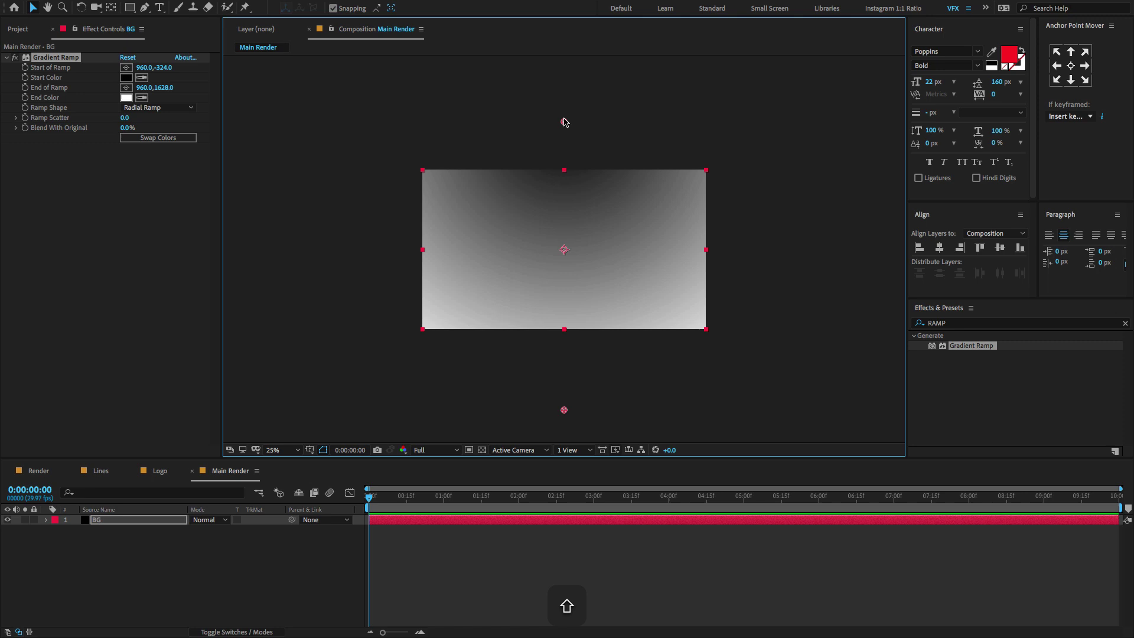
Set the Gradient Ramp's start color to dark purple 1D0238.
click(125, 79)
click(299, 247)
drag(299, 247, 297, 235)
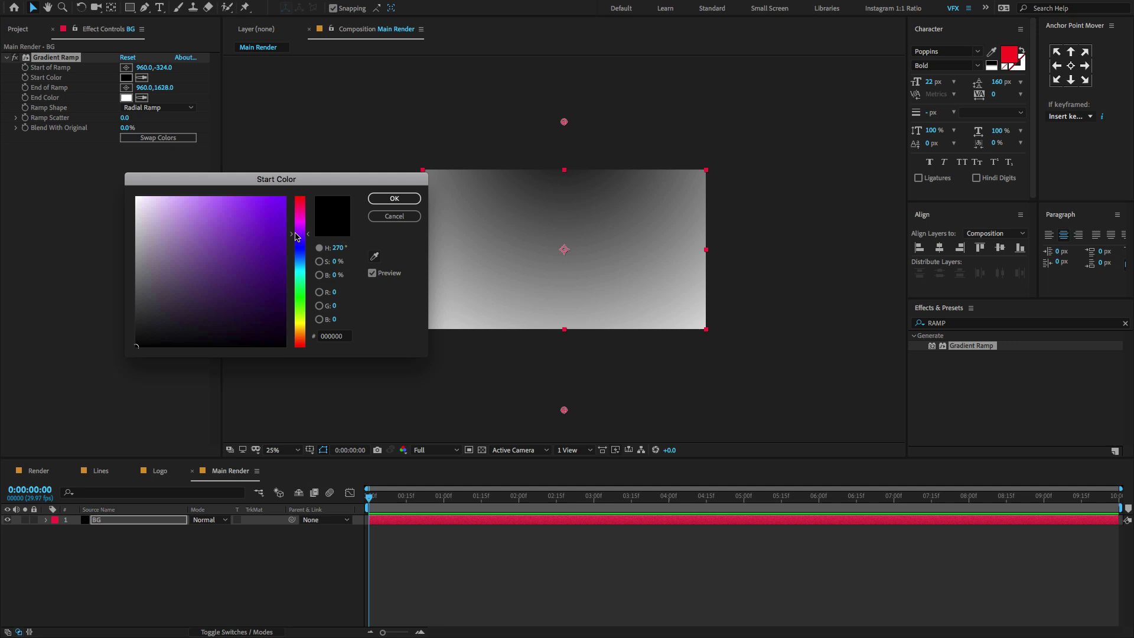
drag(271, 306, 280, 313)
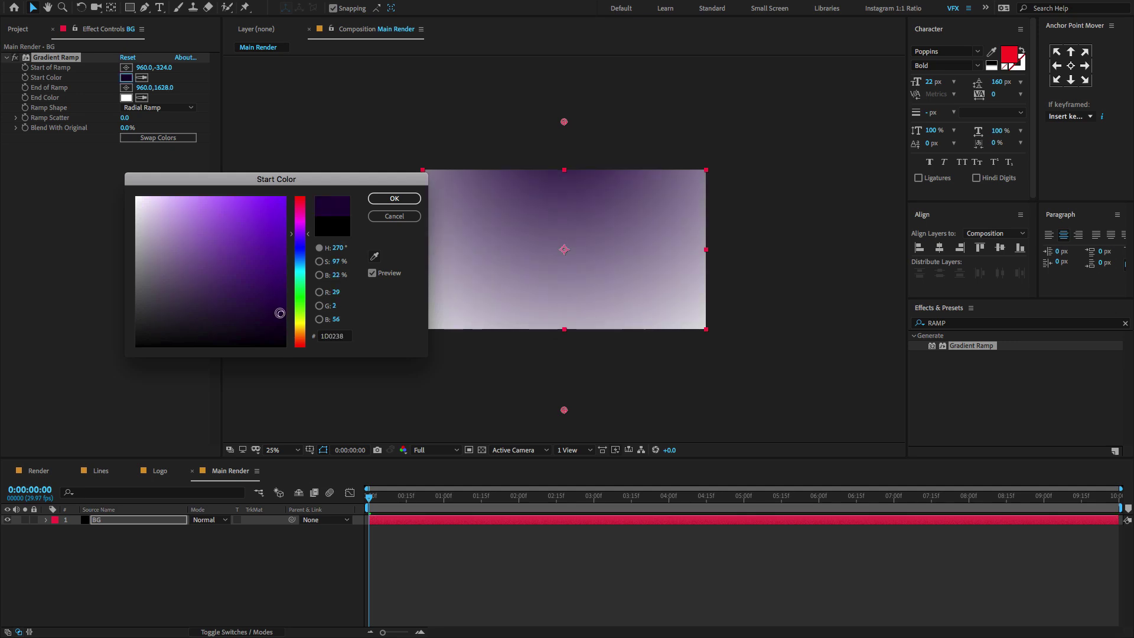
click(394, 199)
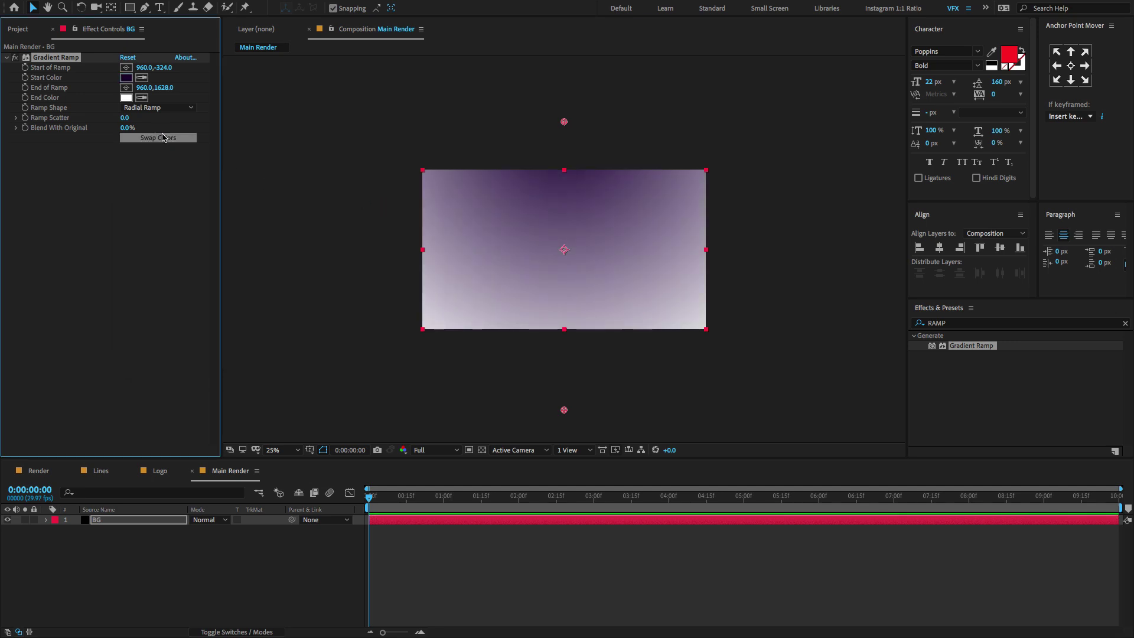
Set the Gradient Ramp's end color to near-black 030303 and darken its start color to 190230.
click(125, 97)
drag(213, 332, 119, 344)
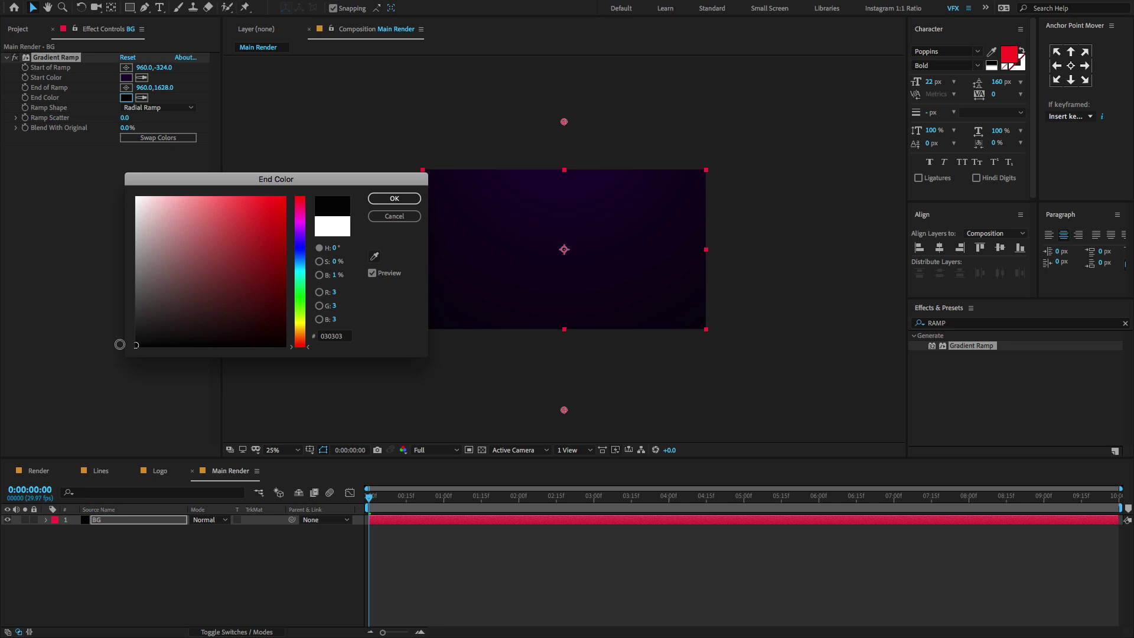
click(390, 199)
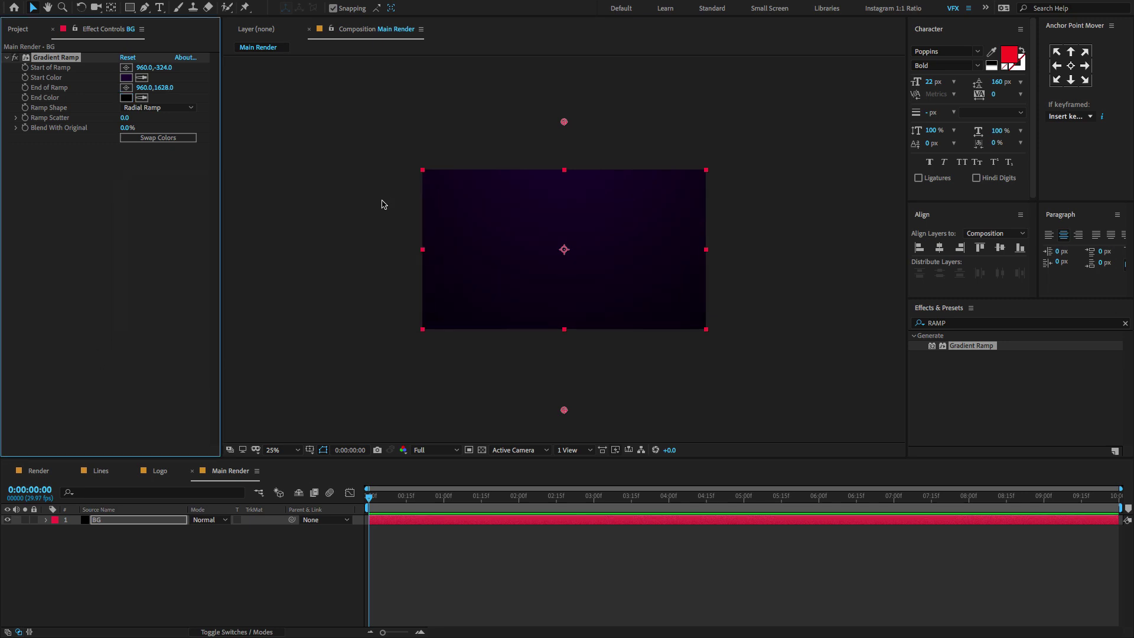
click(126, 78)
drag(278, 314, 278, 319)
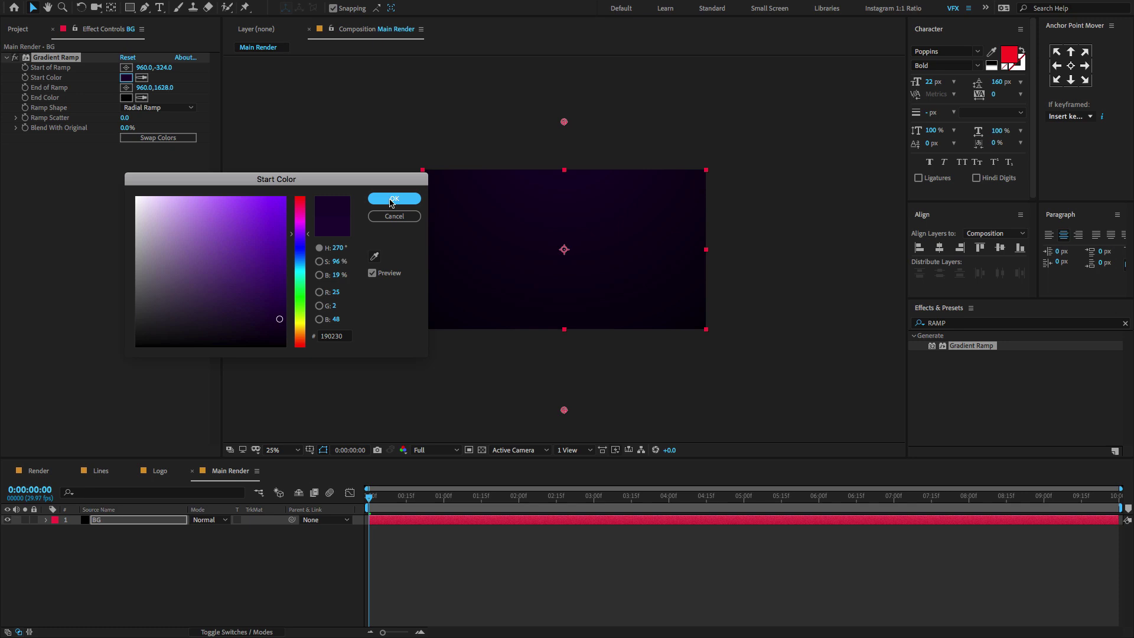
click(390, 198)
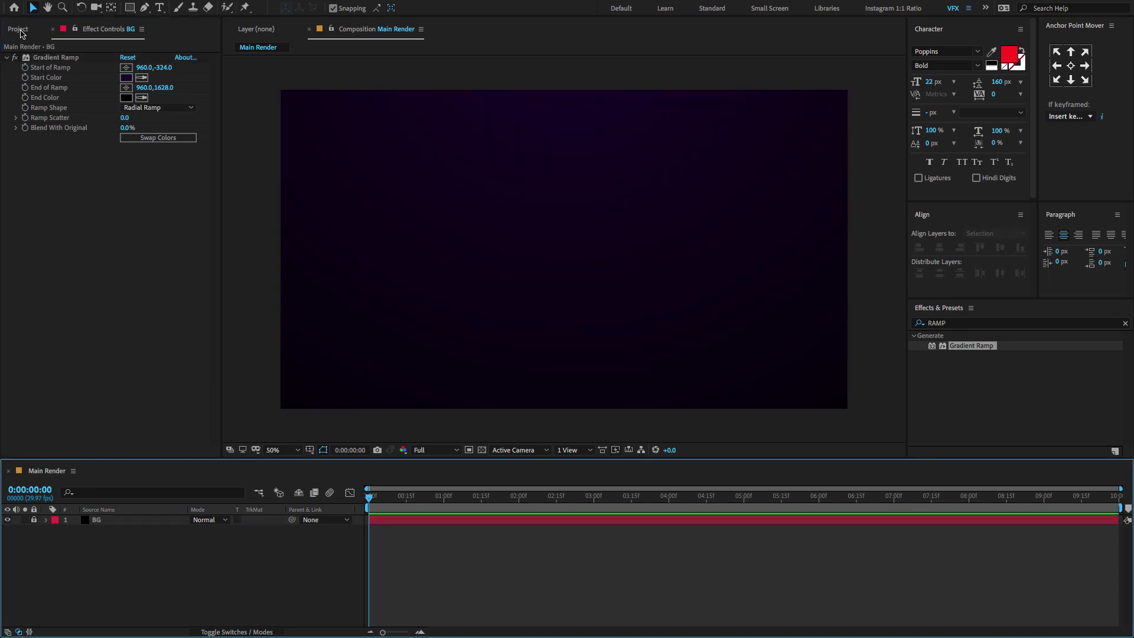
Create another 1920 × 1080 px composition named Line Animation.
click(19, 29)
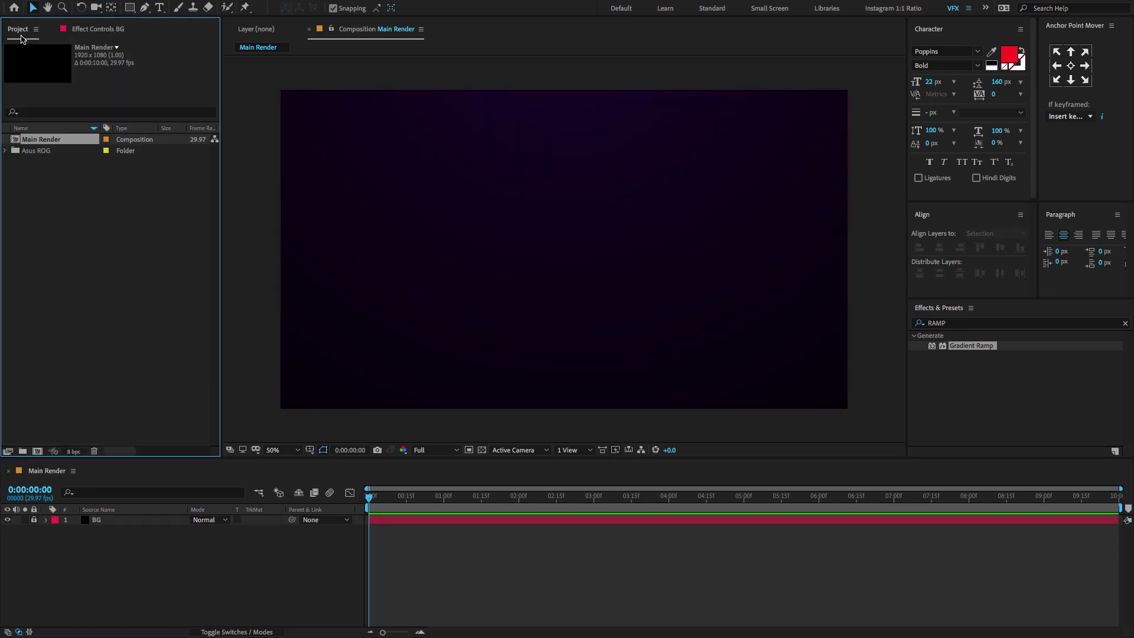
click(37, 451)
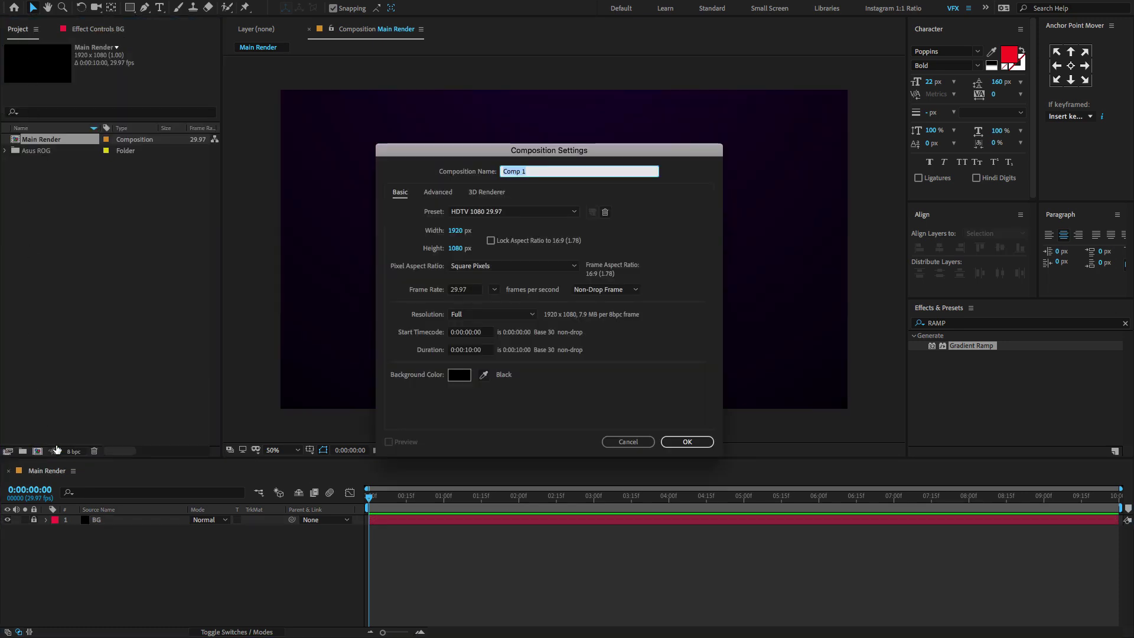
key(shift)
text(Li)
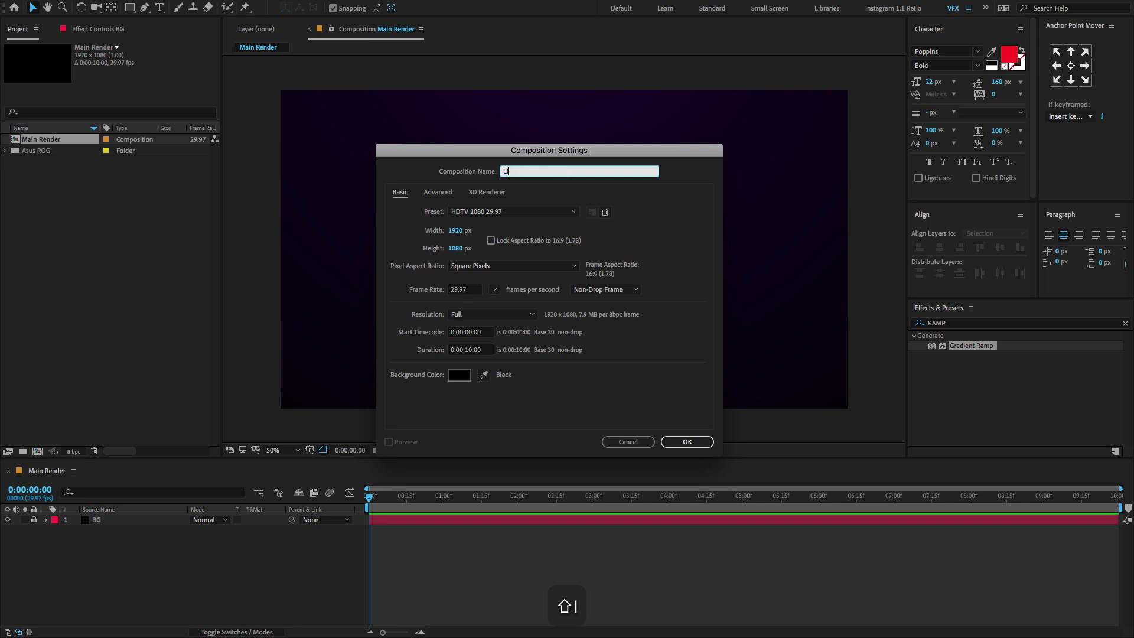
text(ne Animation)
click(667, 443)
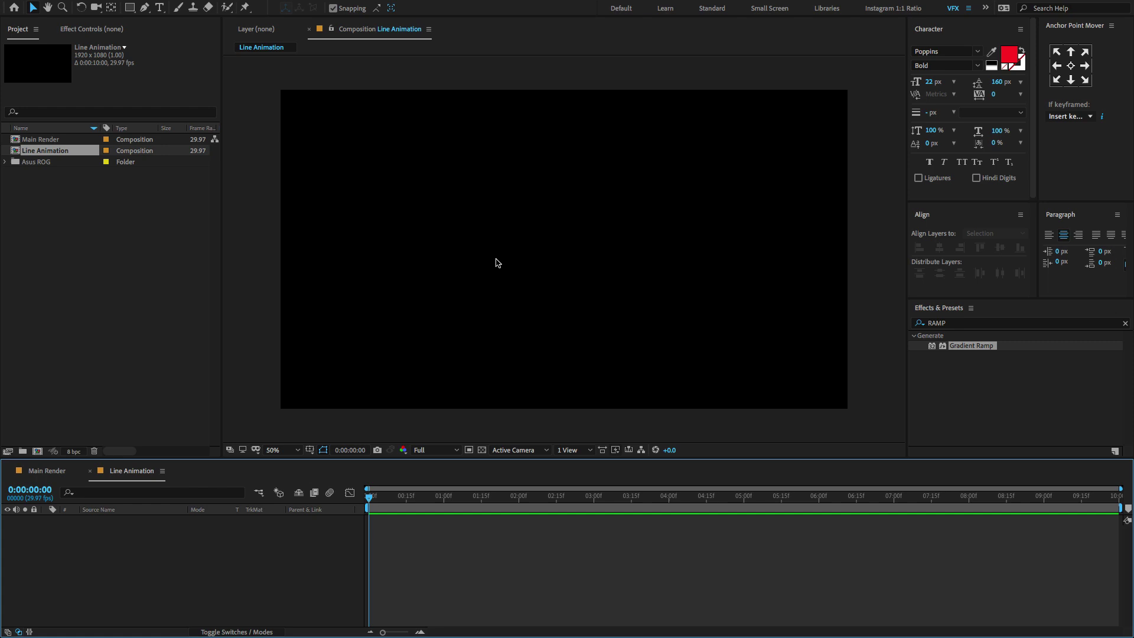
Add a 1920 × 1080 px black solid named Fractal to the Line Animation composition.
right_click(448, 192)
mouse_move(477, 200)
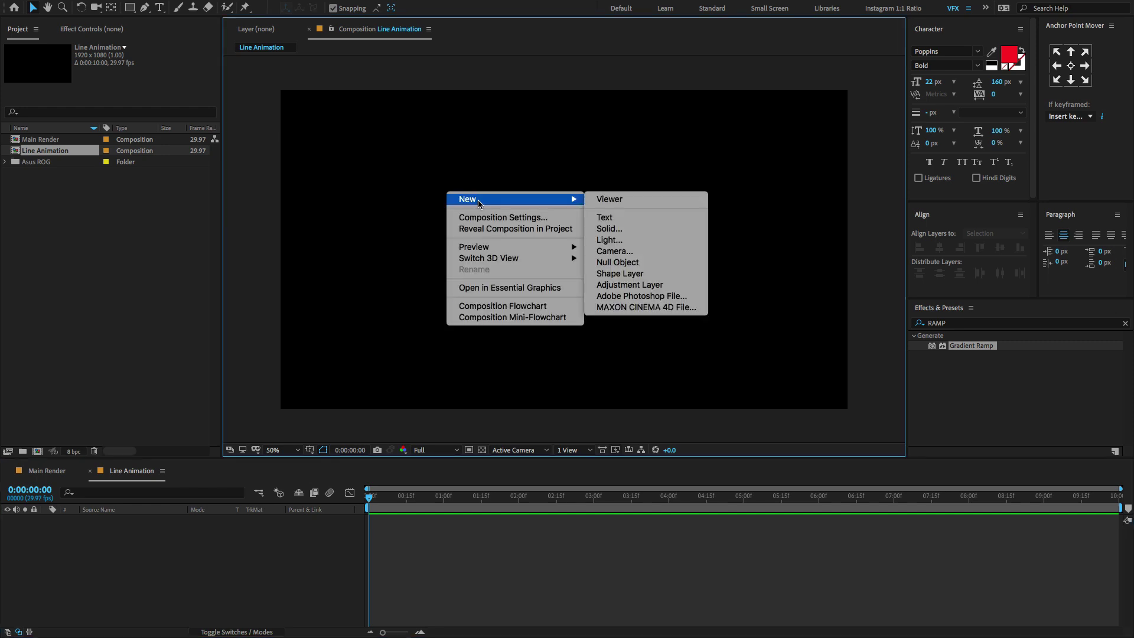
click(609, 228)
click(566, 152)
key(ctrl+a)
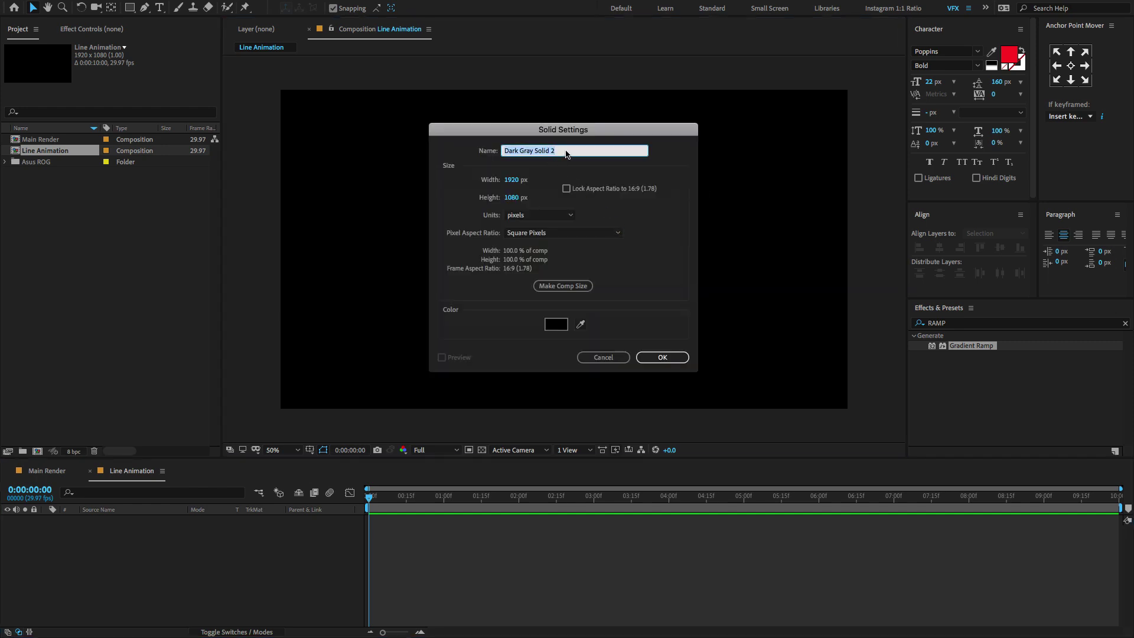
text(Fractal)
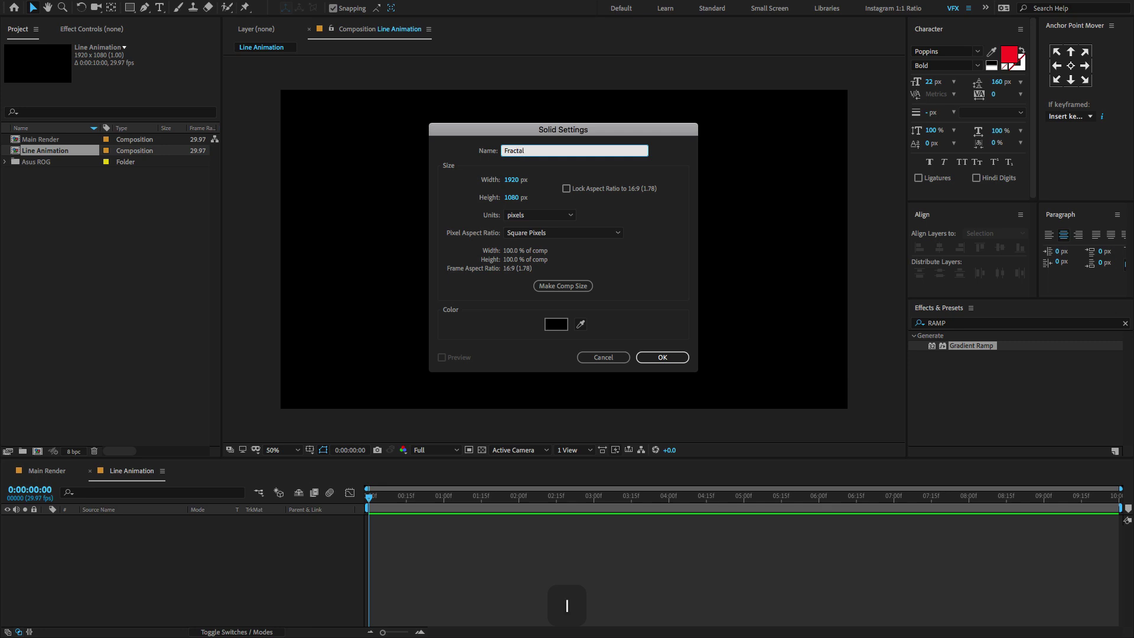
click(654, 359)
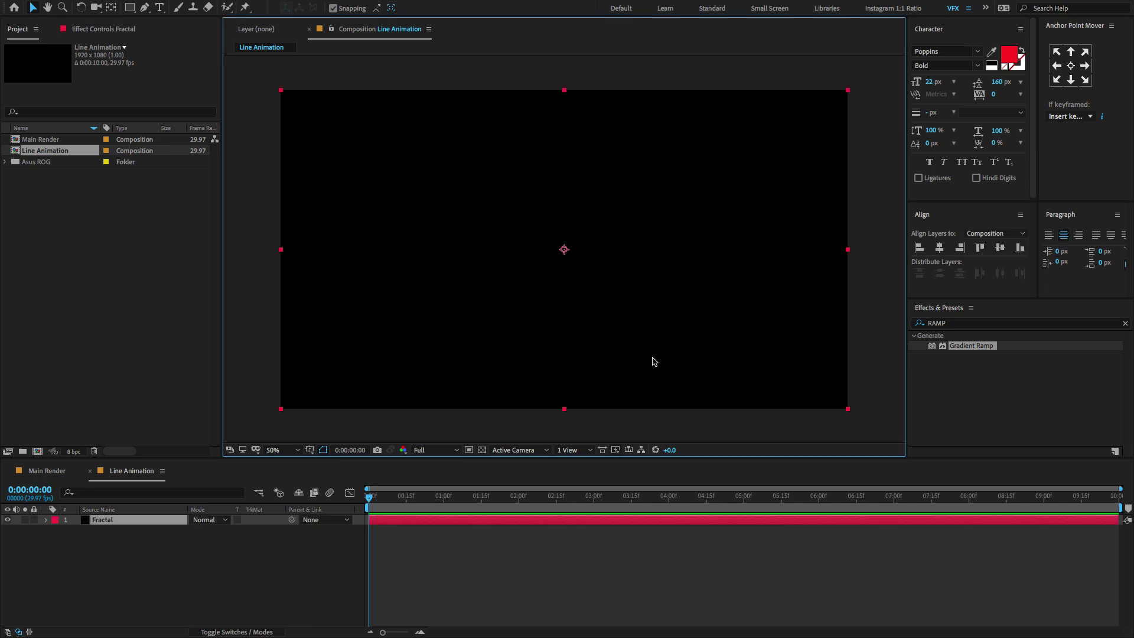
Find the Fractal Noise effect and apply it to the Fractal solid.
click(964, 324)
text(fractal)
drag(968, 366, 640, 321)
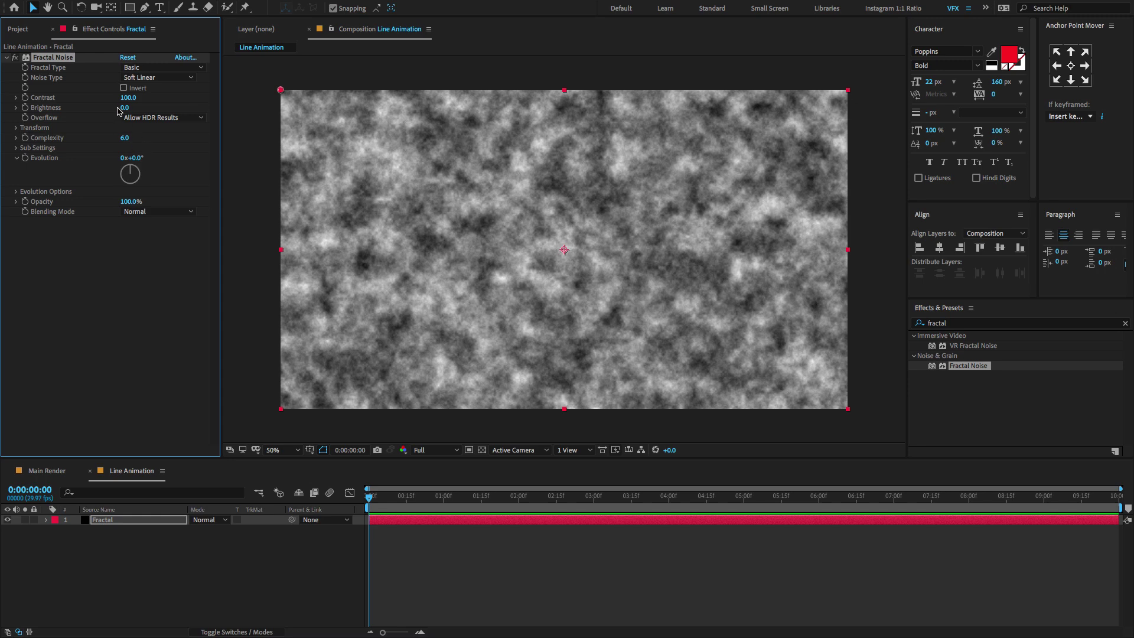
Set the Fractal Noise type to Linear, with contrast 300 and brightness -70.
click(136, 79)
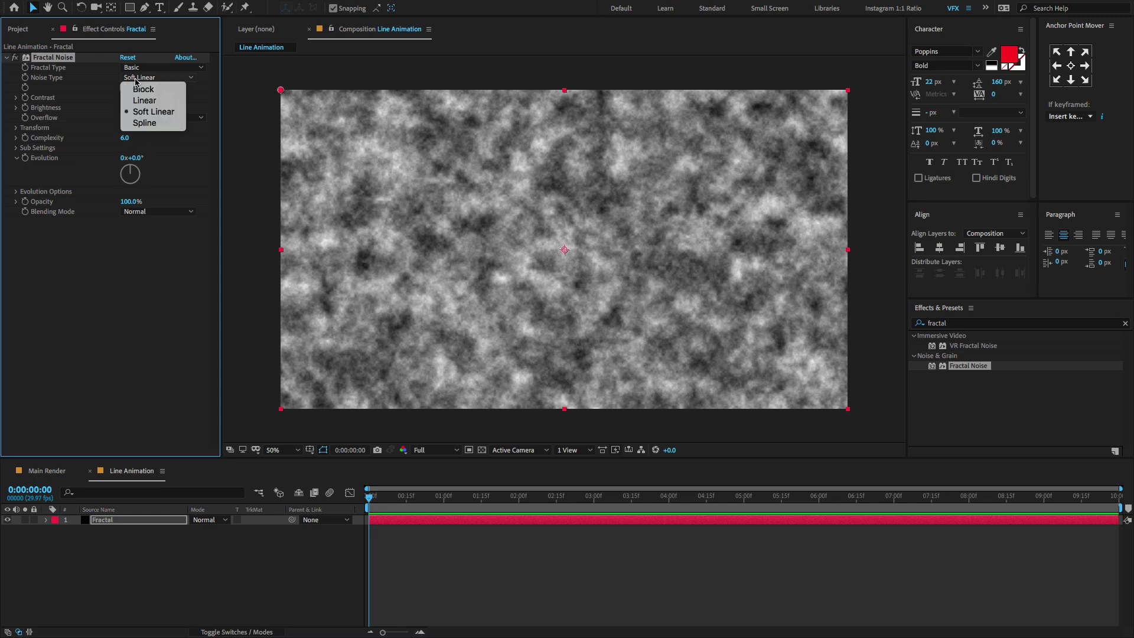
click(139, 101)
click(130, 98)
text(300)
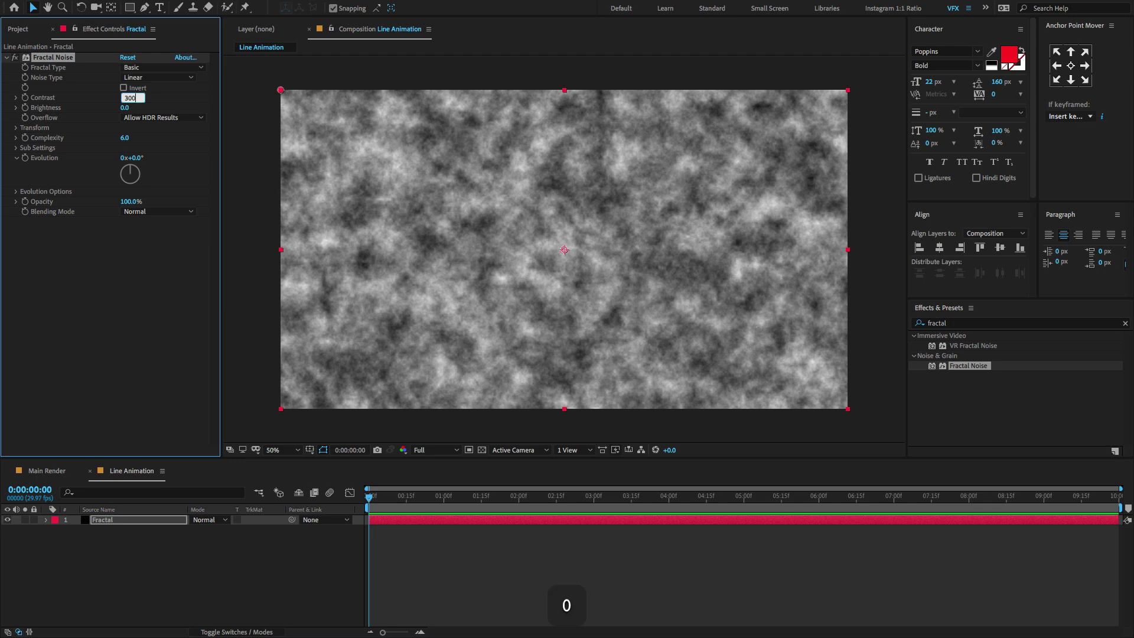
key(Return)
click(126, 108)
text(-70)
key(Return)
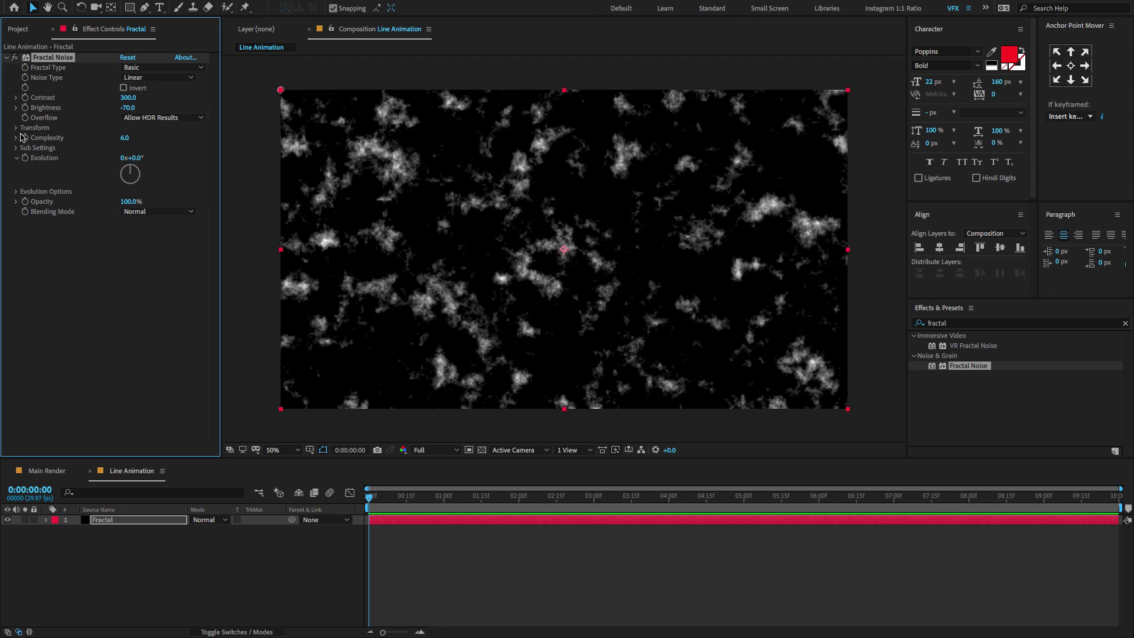
Turn off the noise's Uniform Scaling and stretch it into thin lines with scale width 10000 and scale height 15.
click(17, 129)
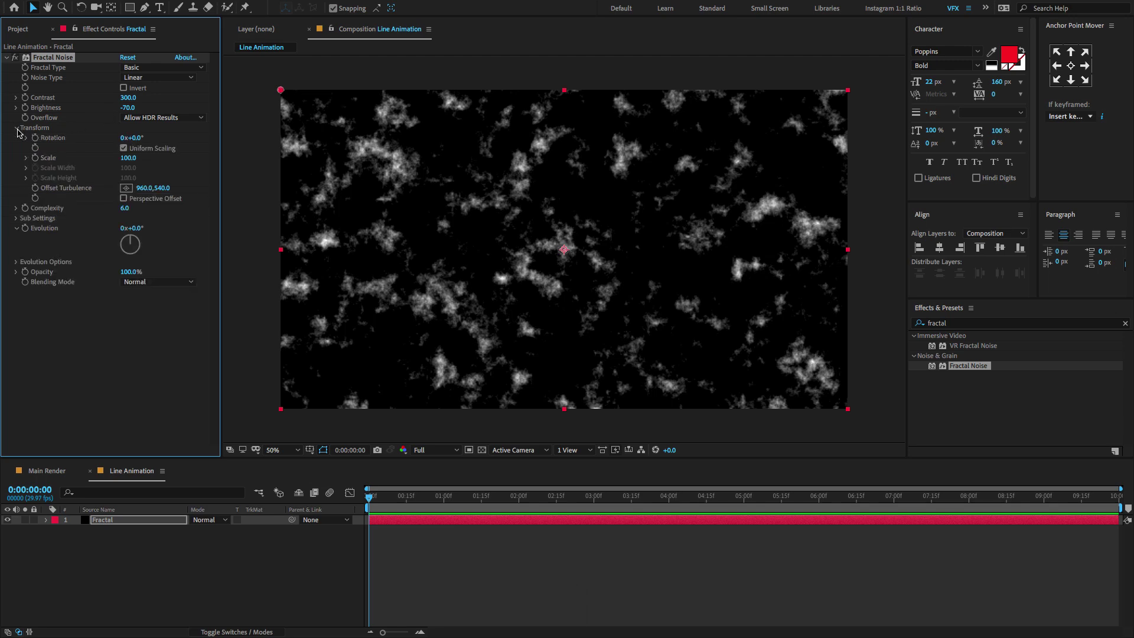
click(124, 149)
click(129, 168)
text(100)
key(Return)
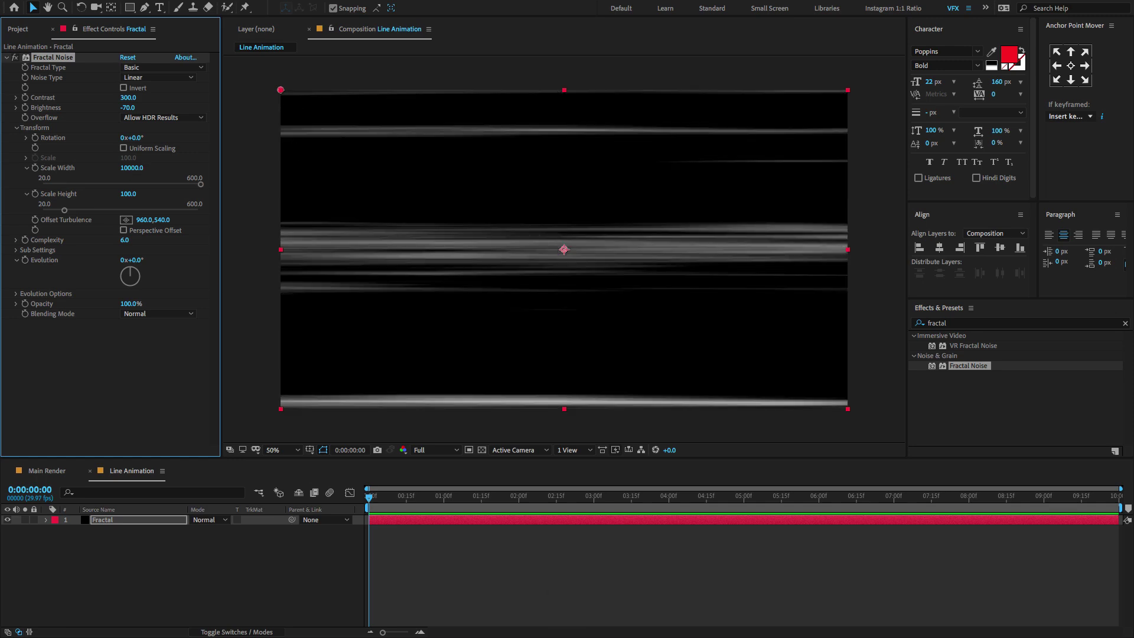
click(127, 194)
text(15)
key(Return)
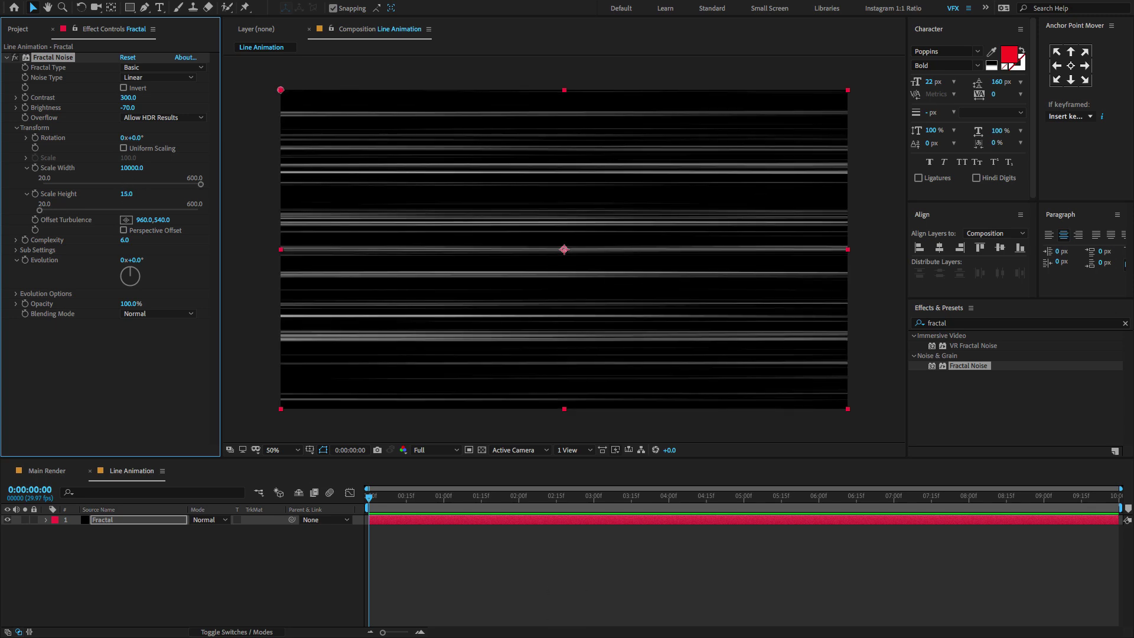
Set the Fractal Noise complexity to 20.
click(125, 240)
text(20)
key(Return)
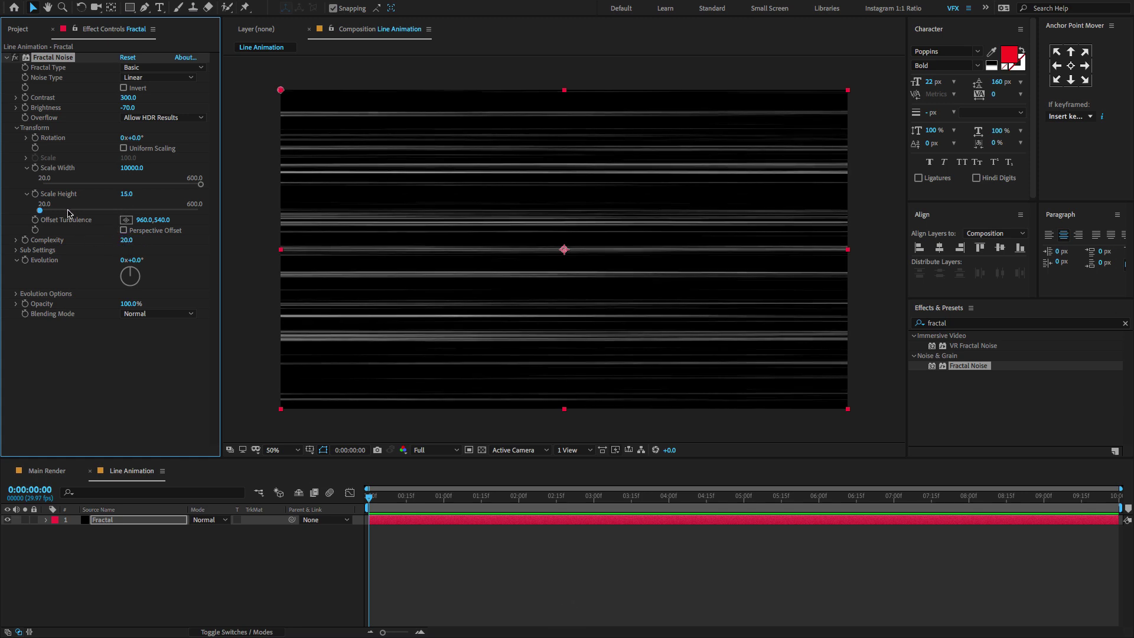
Add starting keyframes for the Fractal Noise Sub Rotation and Evolution at 0:00 and reveal them in the timeline.
click(18, 251)
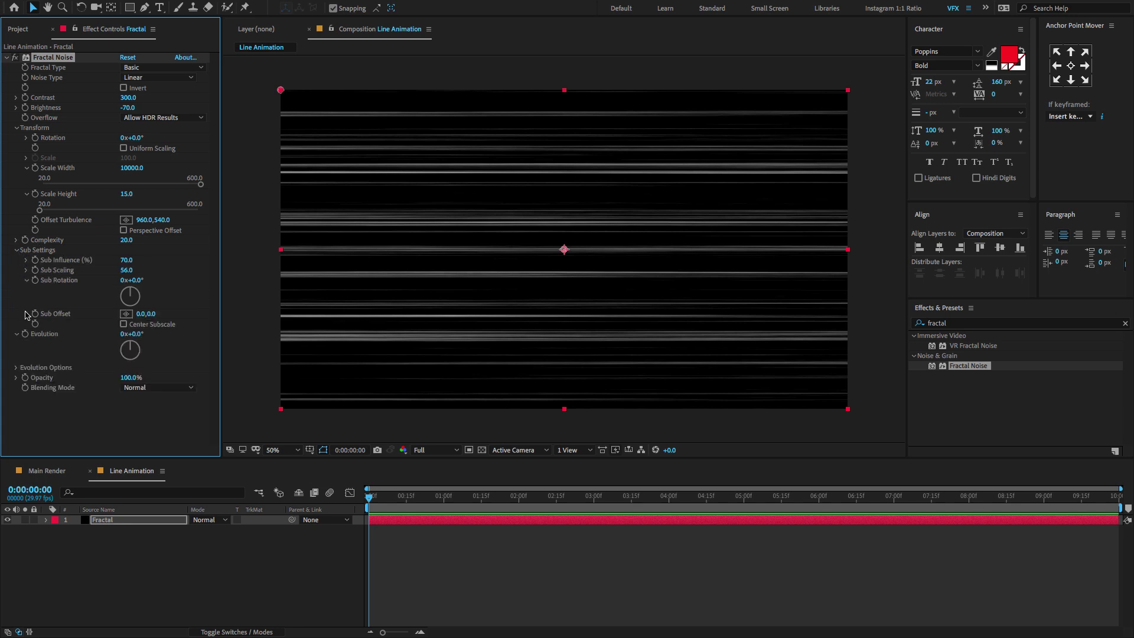
drag(415, 496, 357, 498)
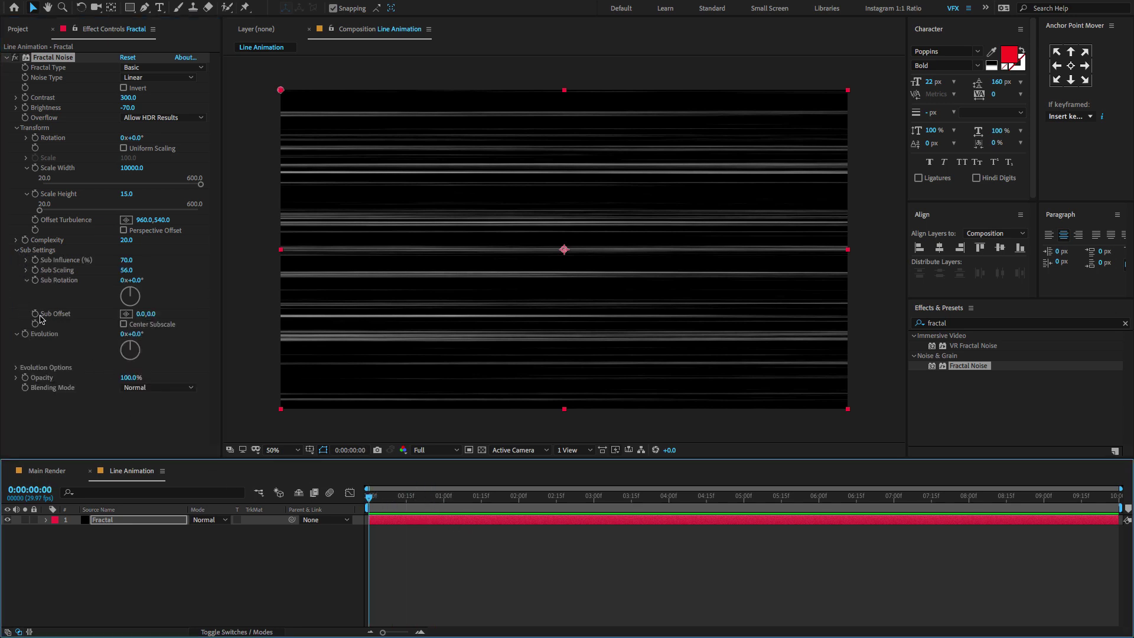
click(35, 281)
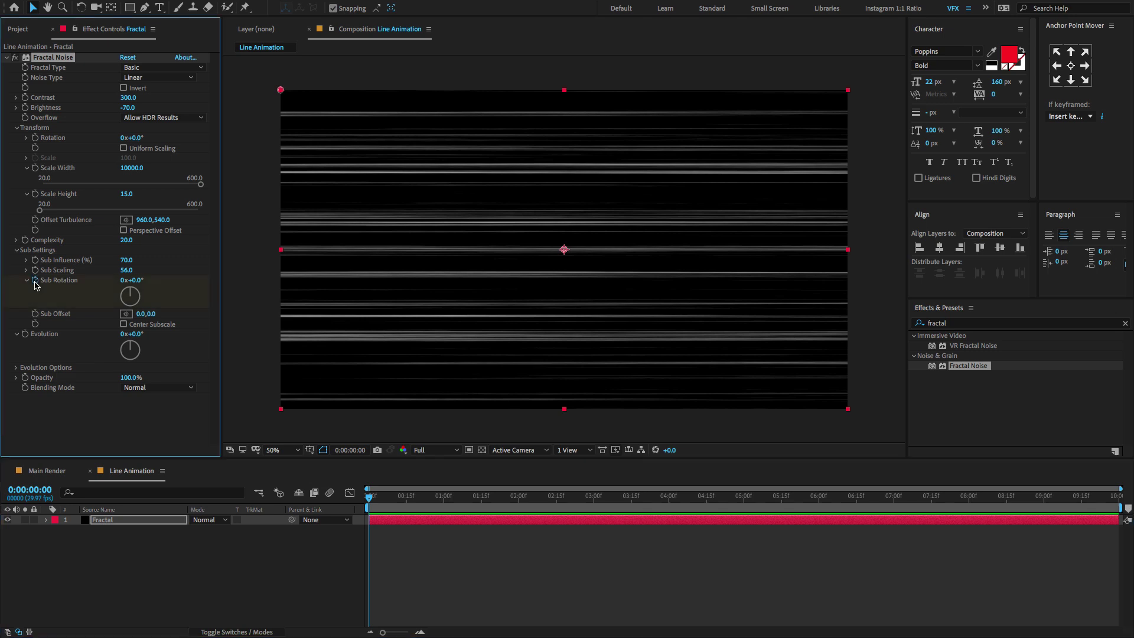
click(25, 334)
key(u)
At 1:00, keyframe the Fractal Noise Evolution at 138.4° and Sub Rotation at 29.4°.
drag(411, 502, 443, 500)
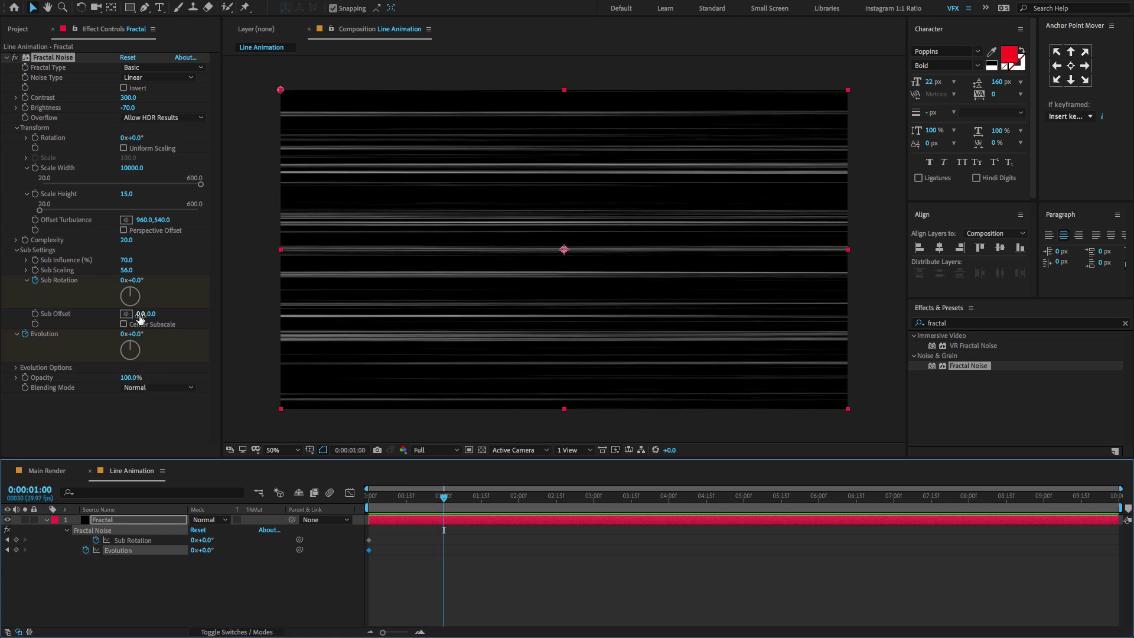
click(135, 335)
text(138)
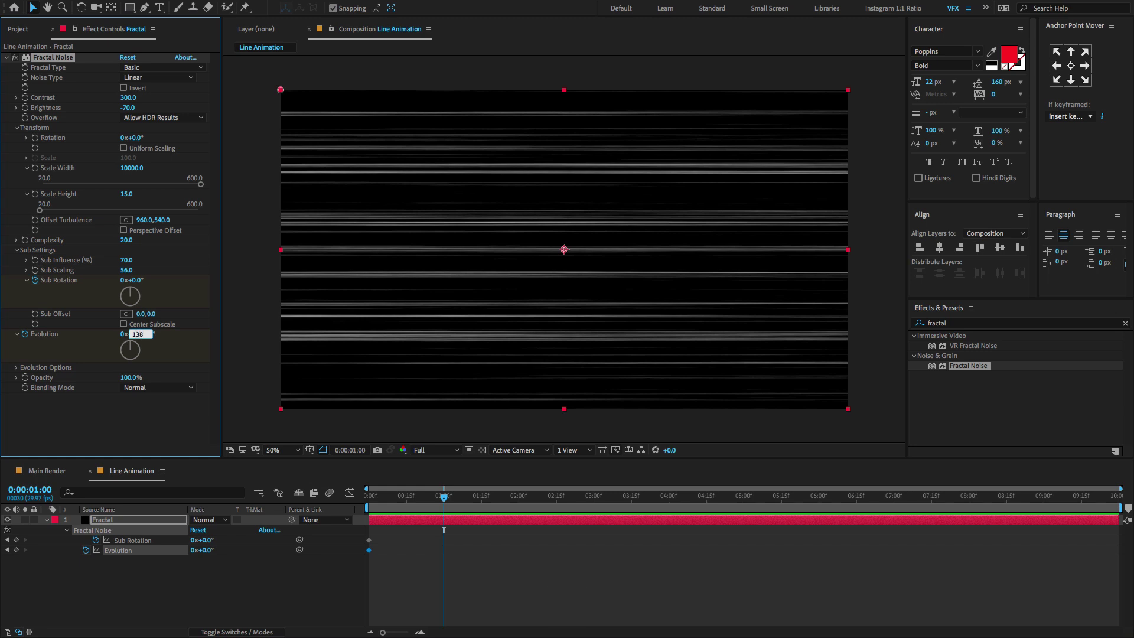
text(.4)
key(Return)
key(super+z)
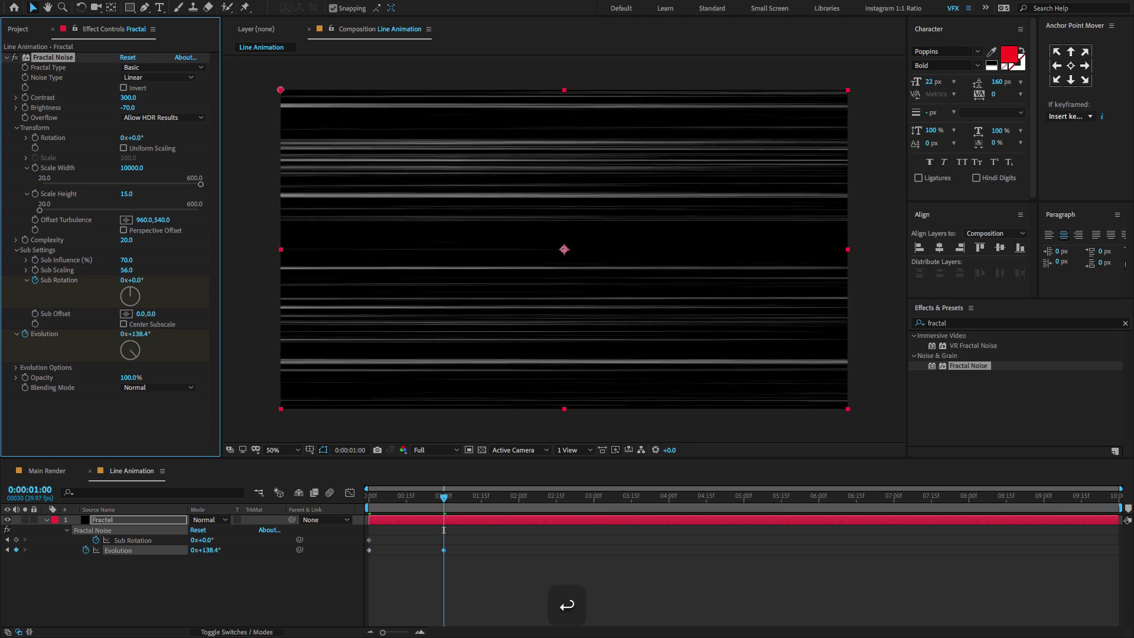
click(137, 283)
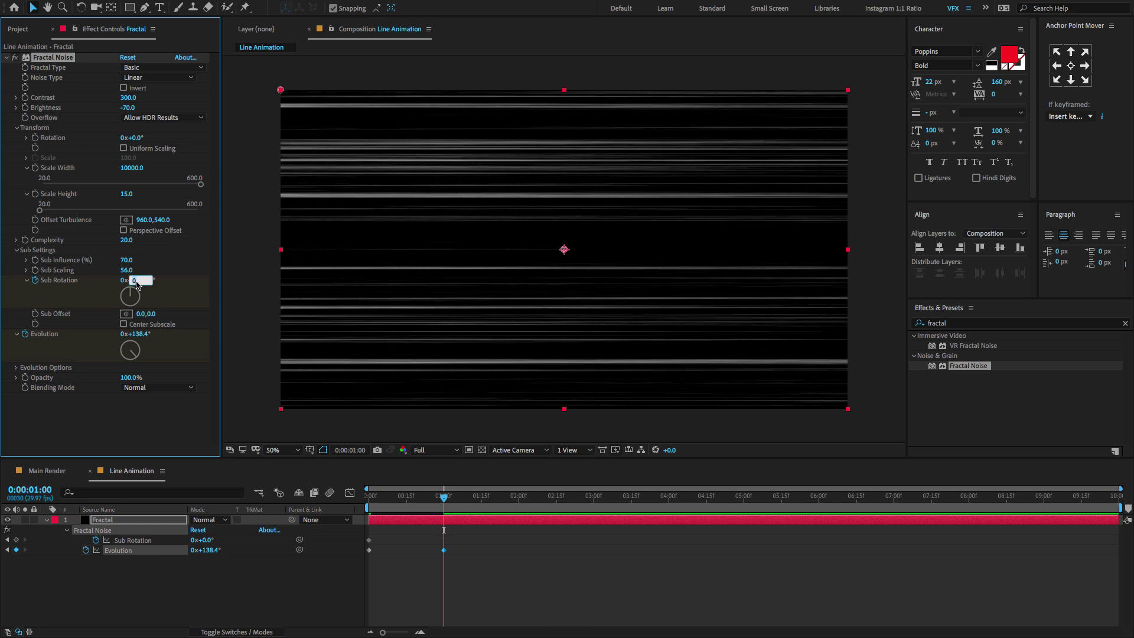
text(29.)
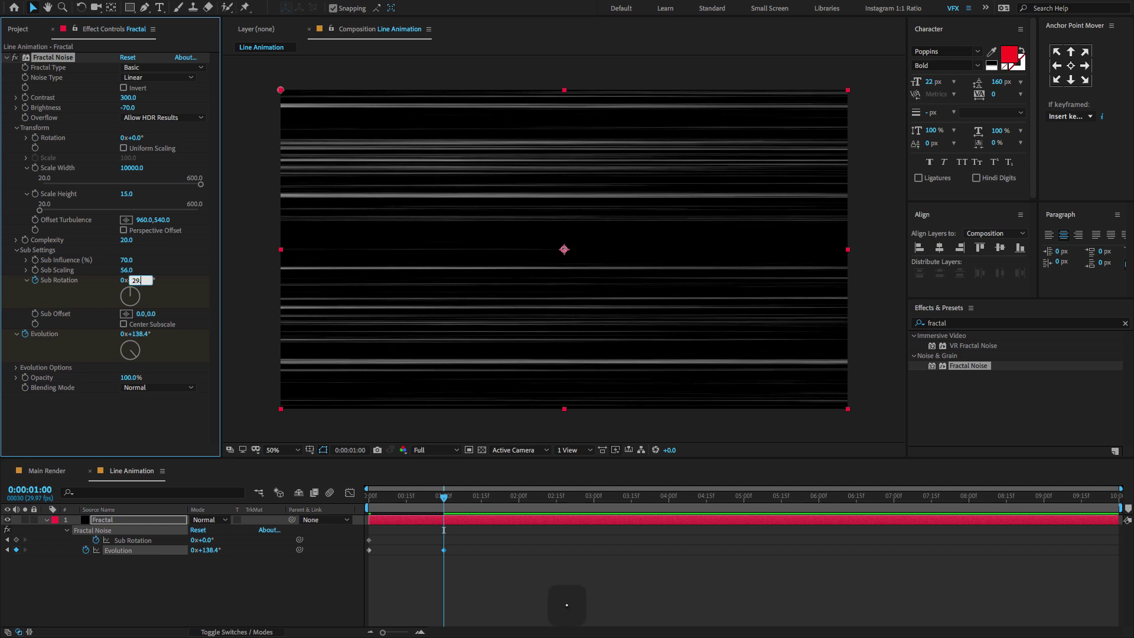
text(4)
key(Return)
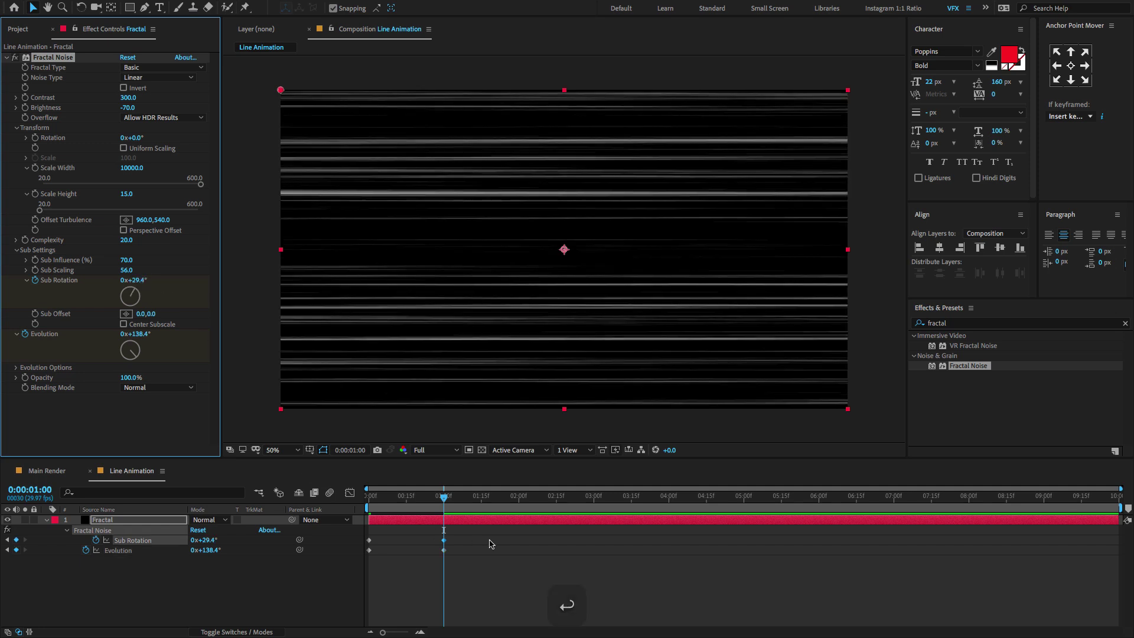
Preview the line motion from the start and apply Easy Ease to all Sub Rotation and Evolution keyframes.
click(368, 497)
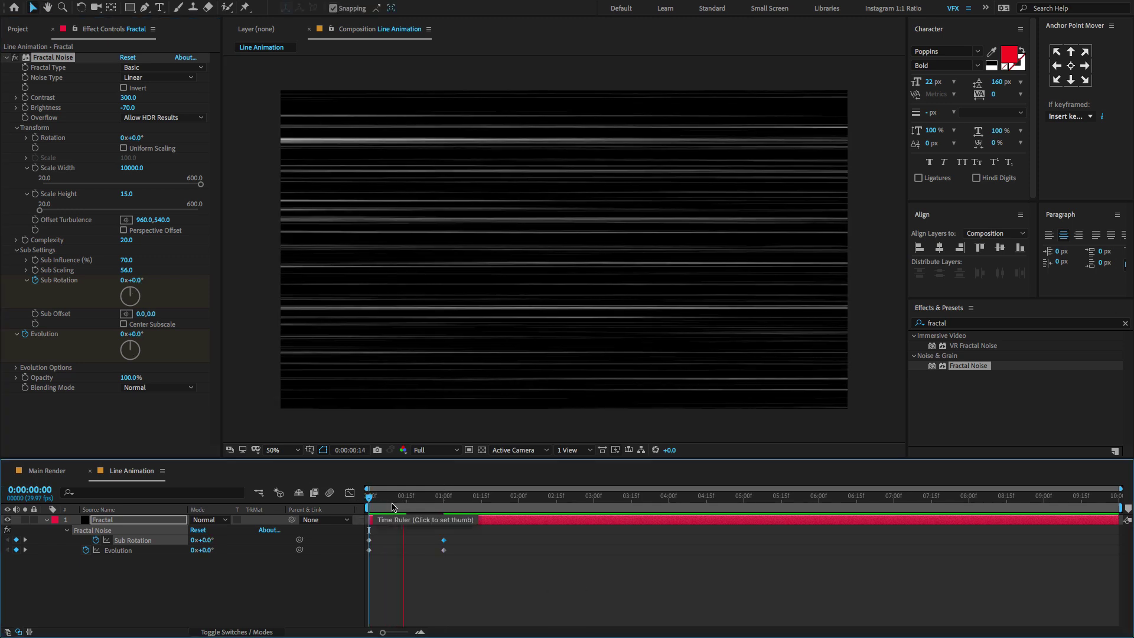
key(space)
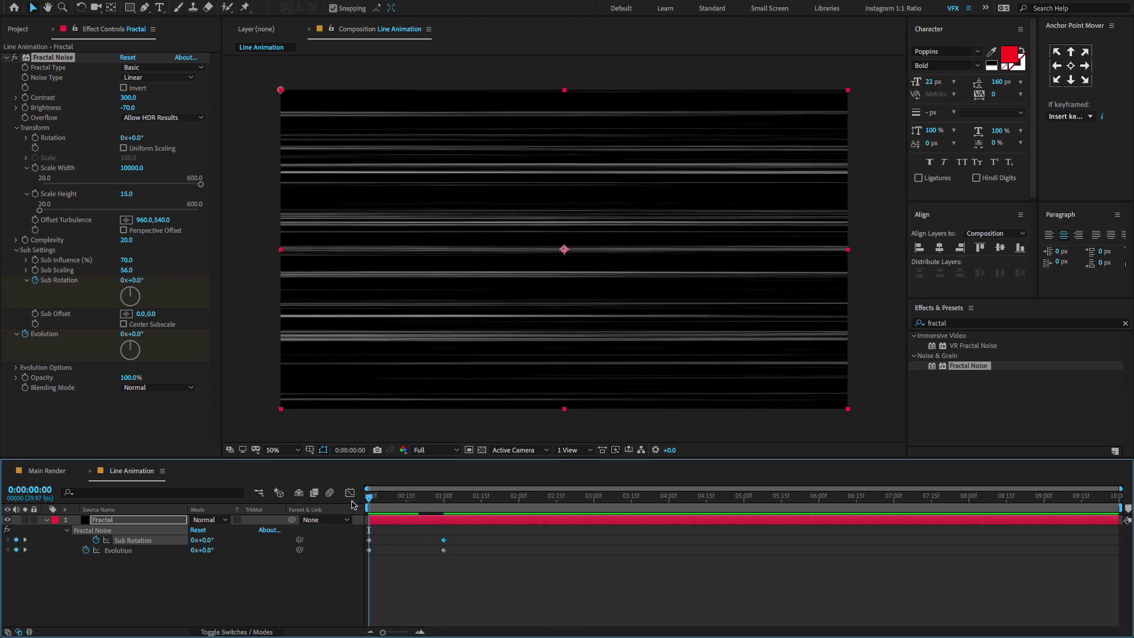
key(super+a)
key(a)
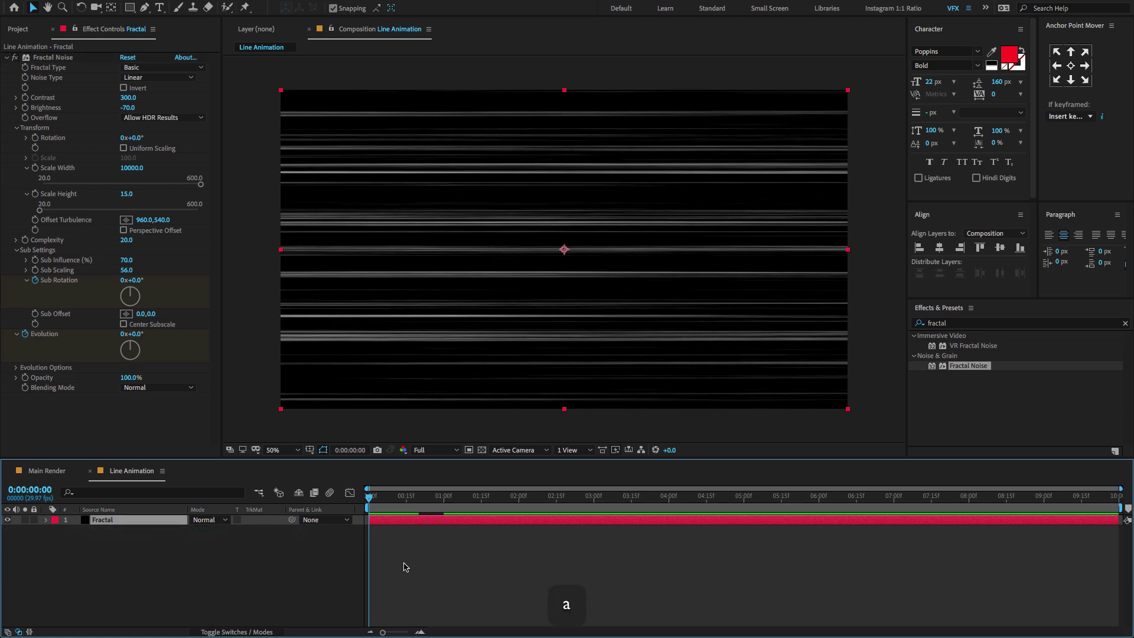
key(u)
drag(488, 578, 349, 544)
key(F9)
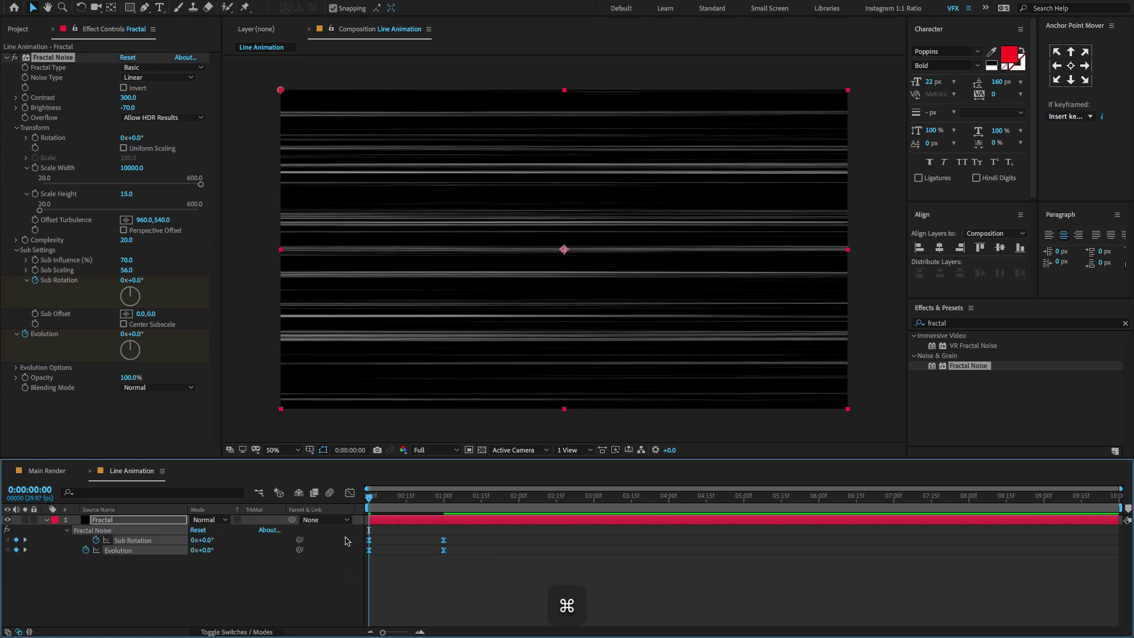
key(super+a)
key(a)
key(a)
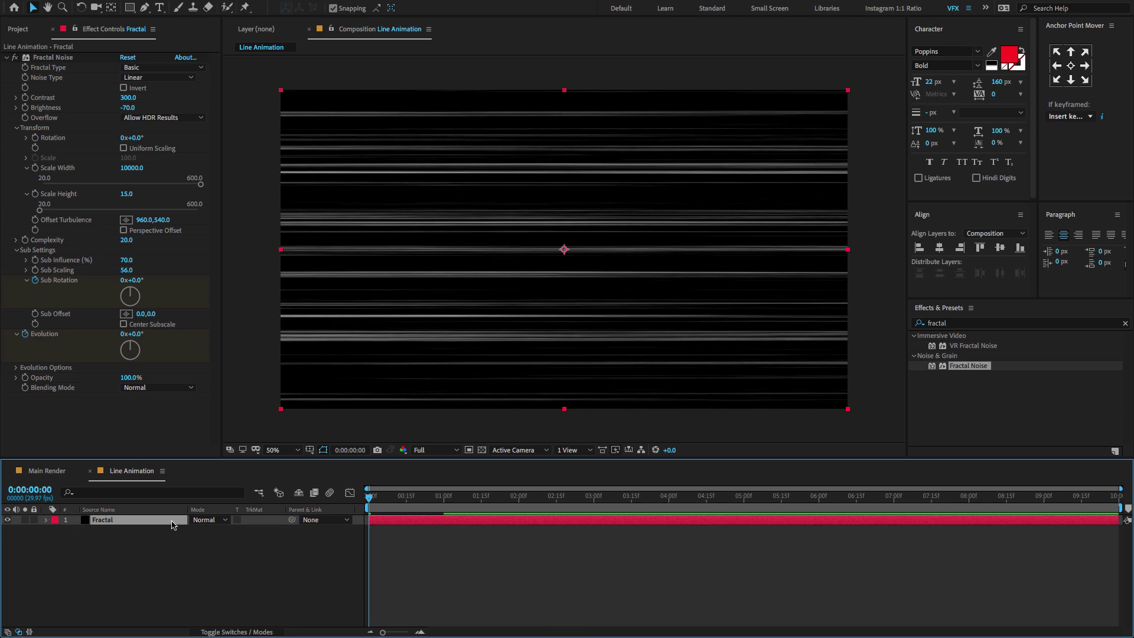
Apply the Tint effect to the Fractal layer and map white to red FF0000.
double_click(980, 323)
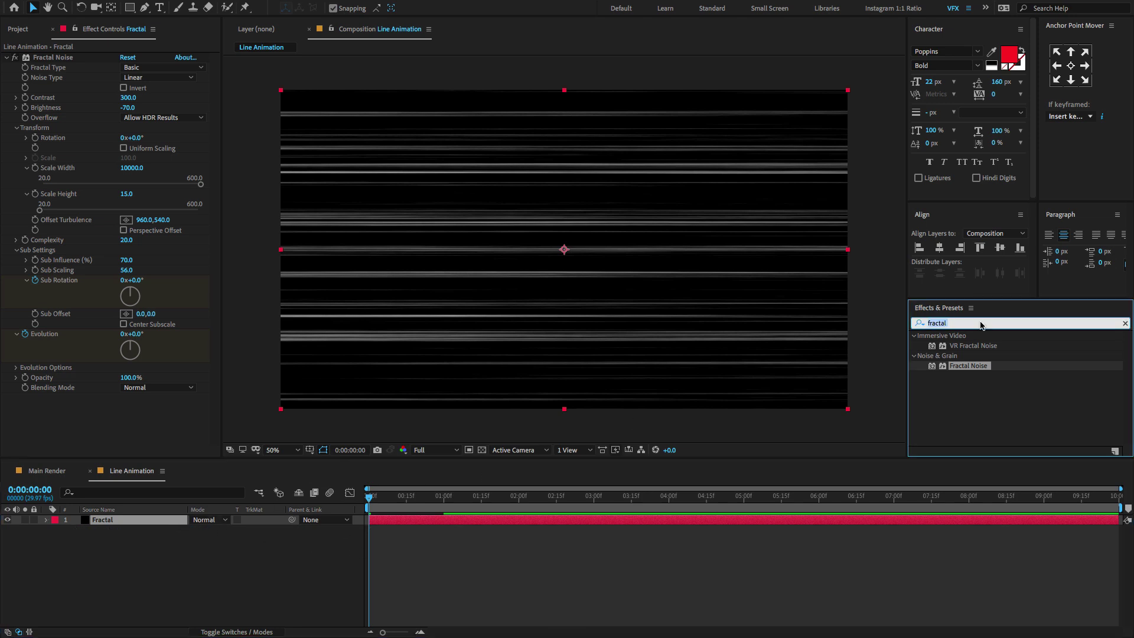
text(tint)
drag(955, 378, 49, 411)
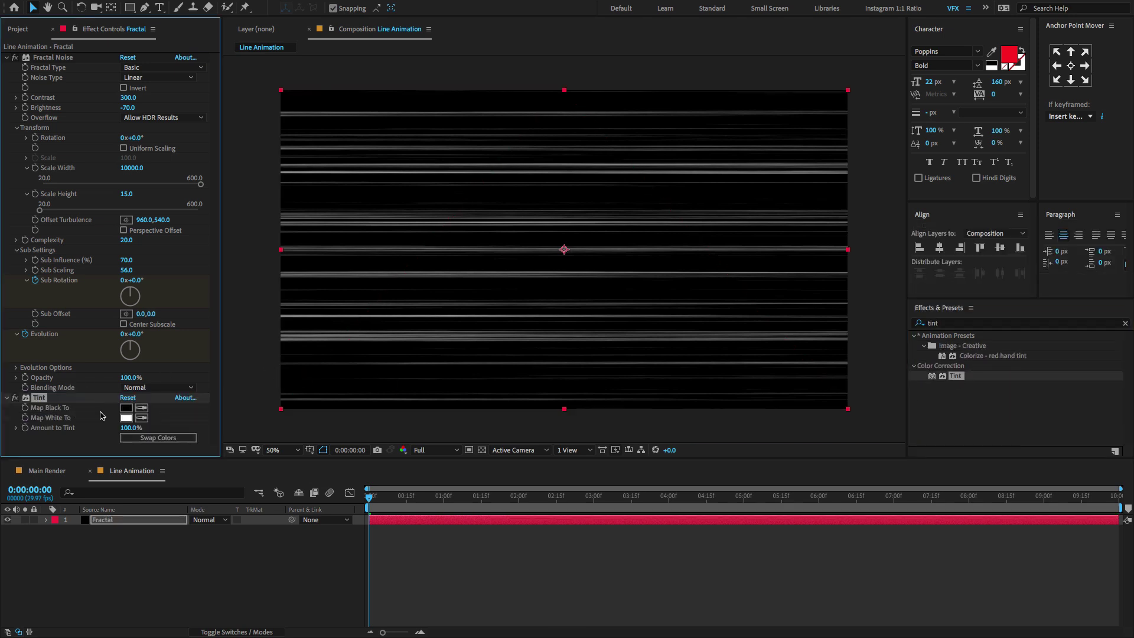
click(126, 418)
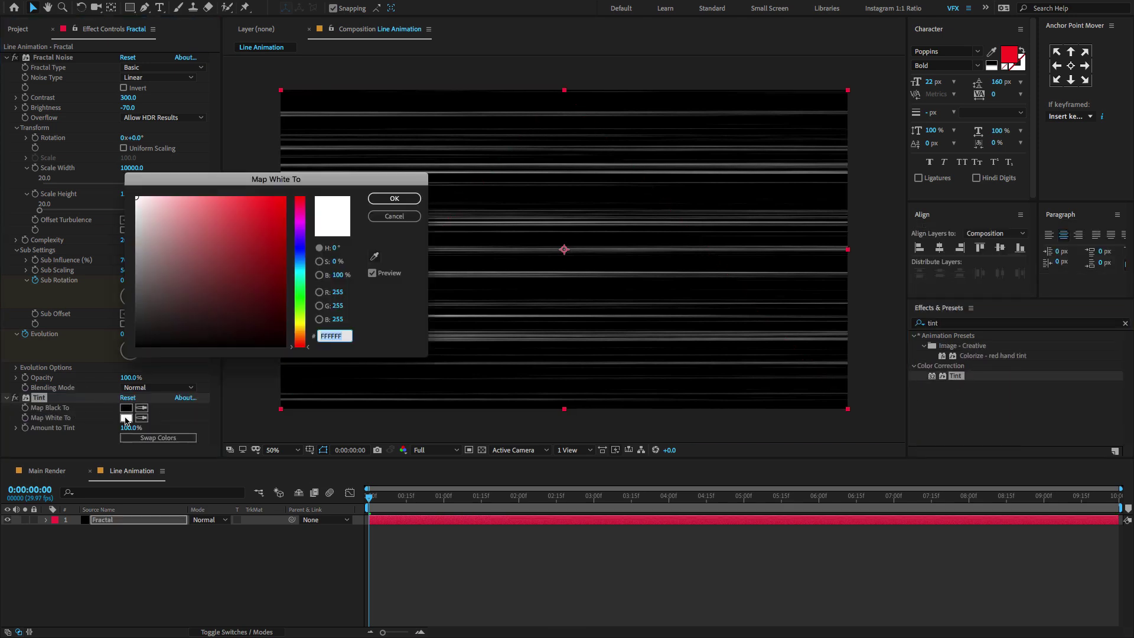
drag(245, 245, 294, 186)
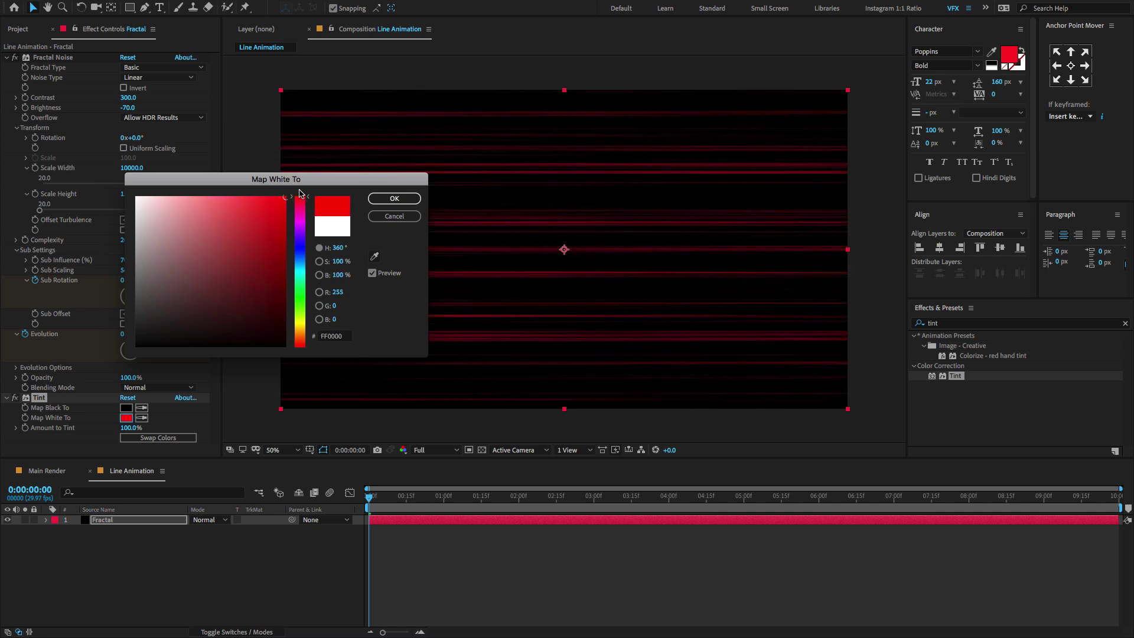
click(382, 201)
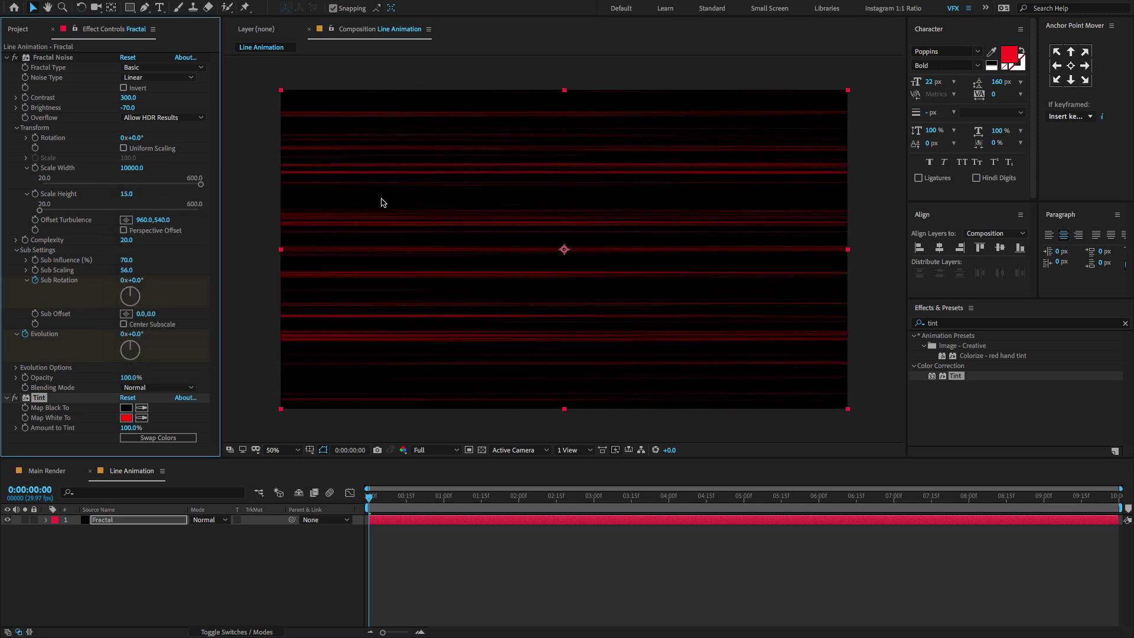
Mask the Fractal layer with a narrow horizontal rectangle across the middle, extending past both sides of the frame.
click(153, 521)
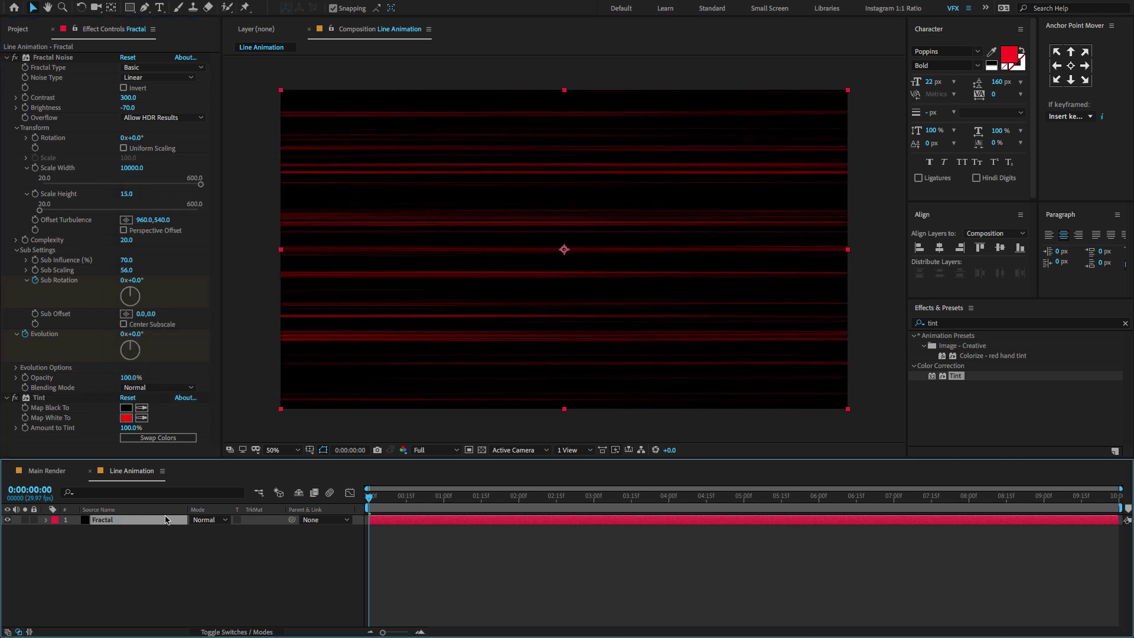
click(130, 8)
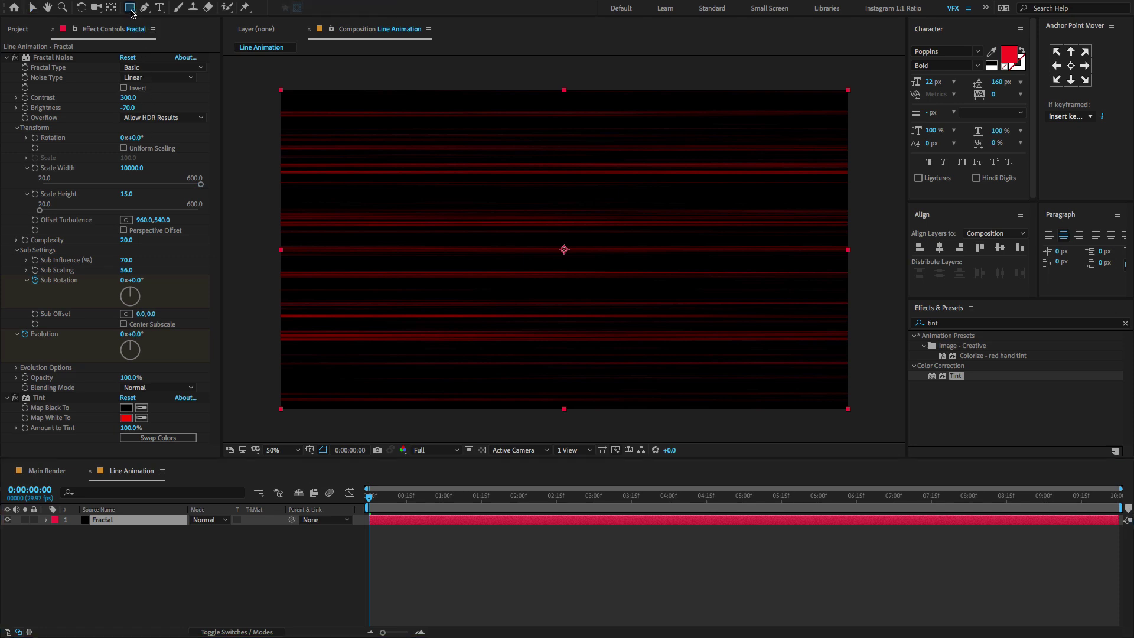
click(130, 10)
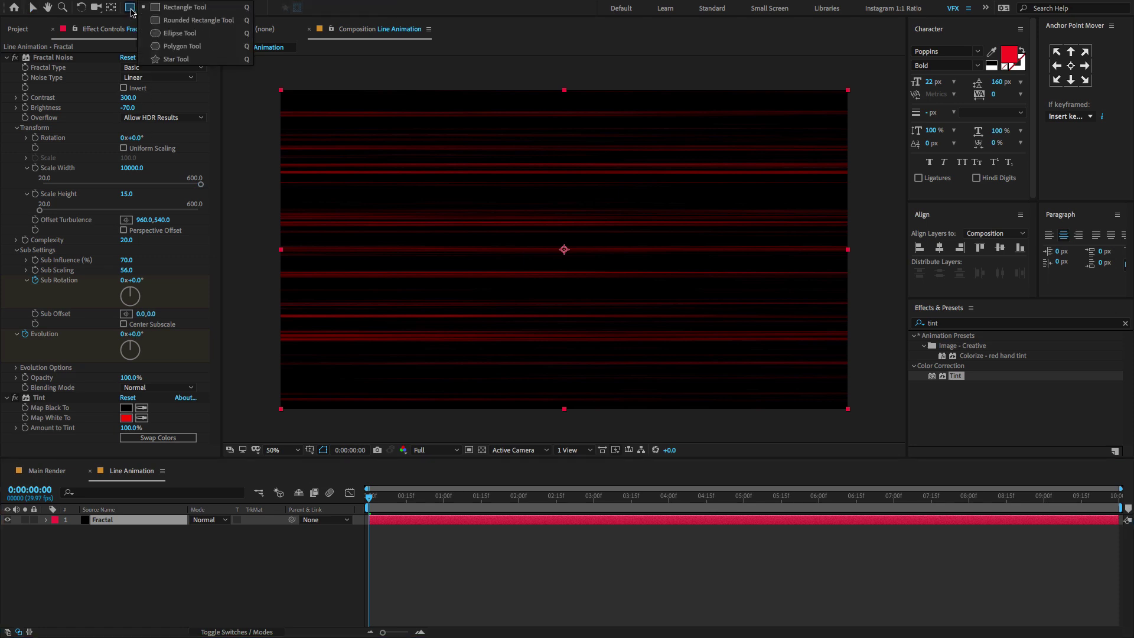
click(183, 7)
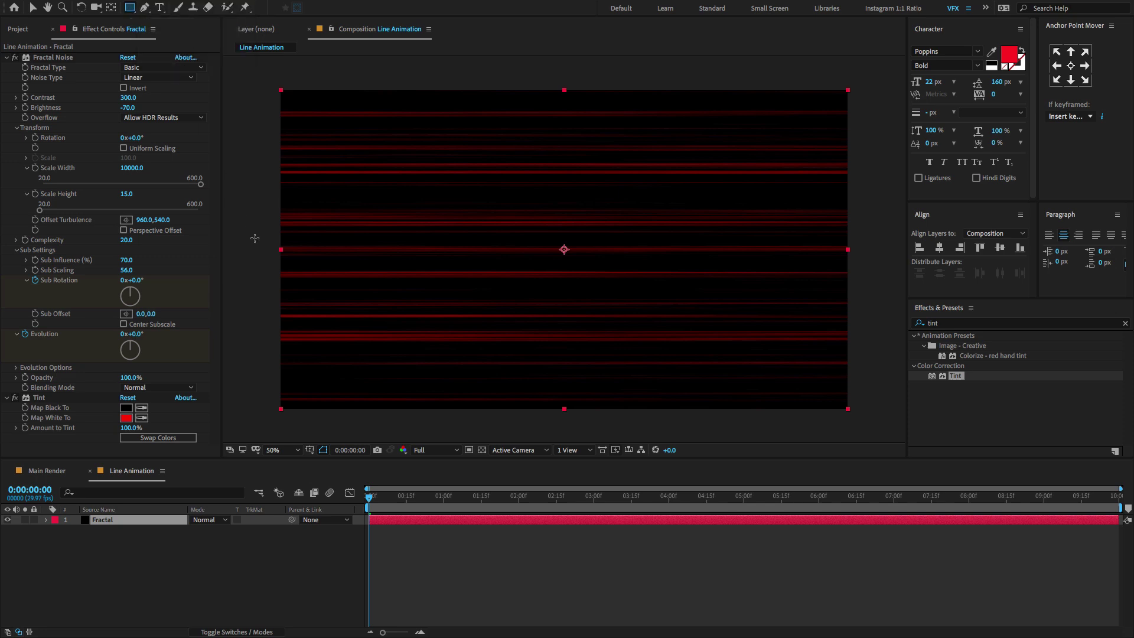
drag(258, 221, 868, 275)
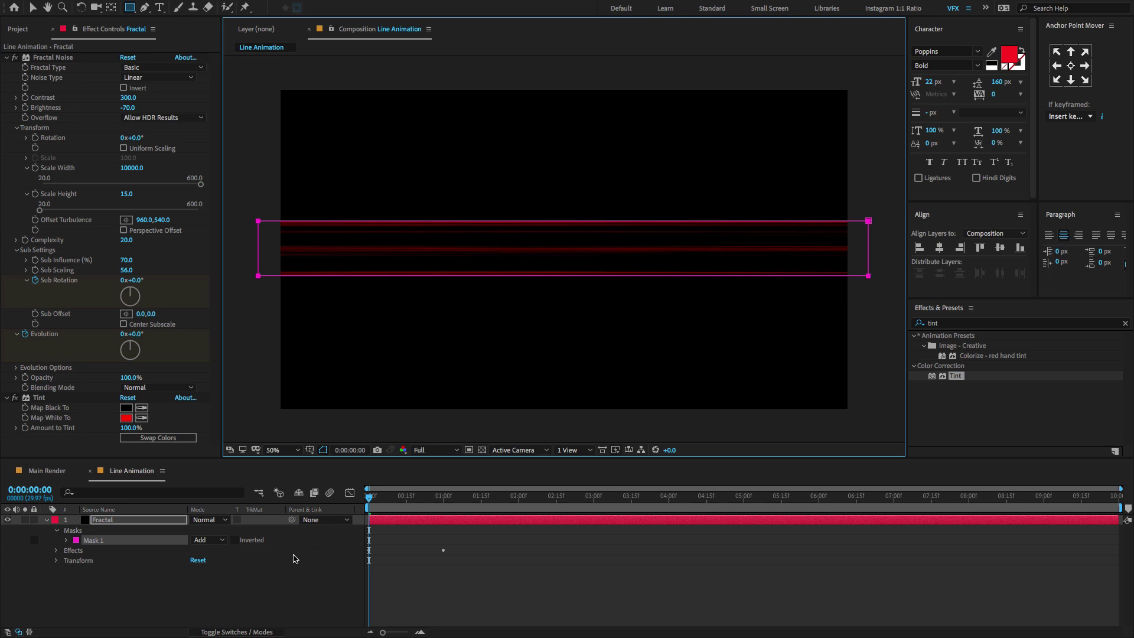
click(46, 520)
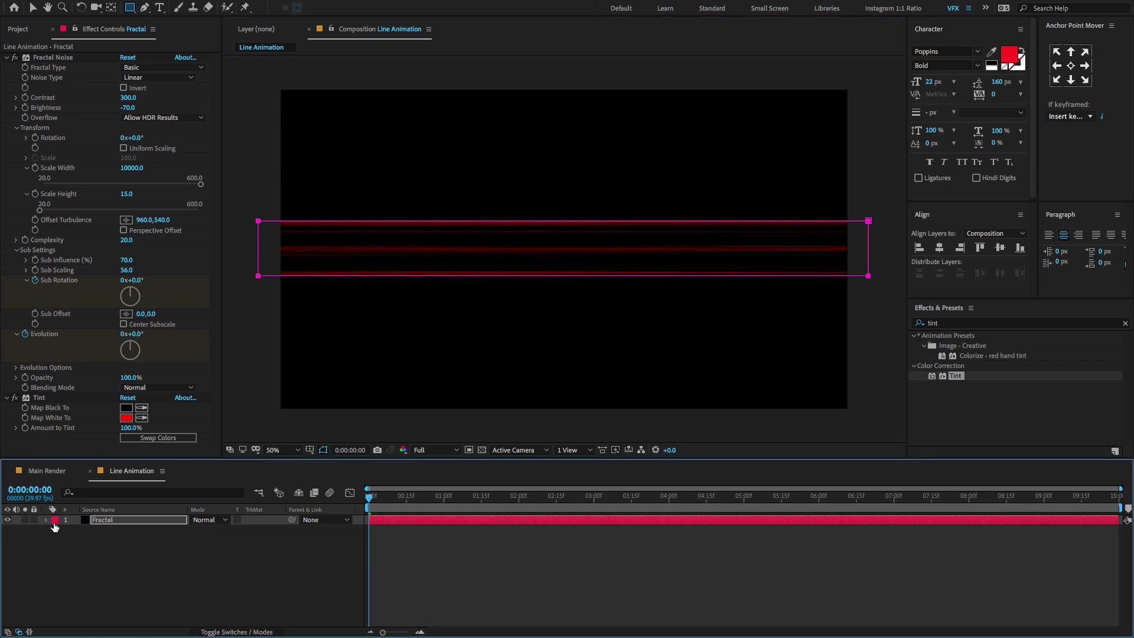
click(108, 520)
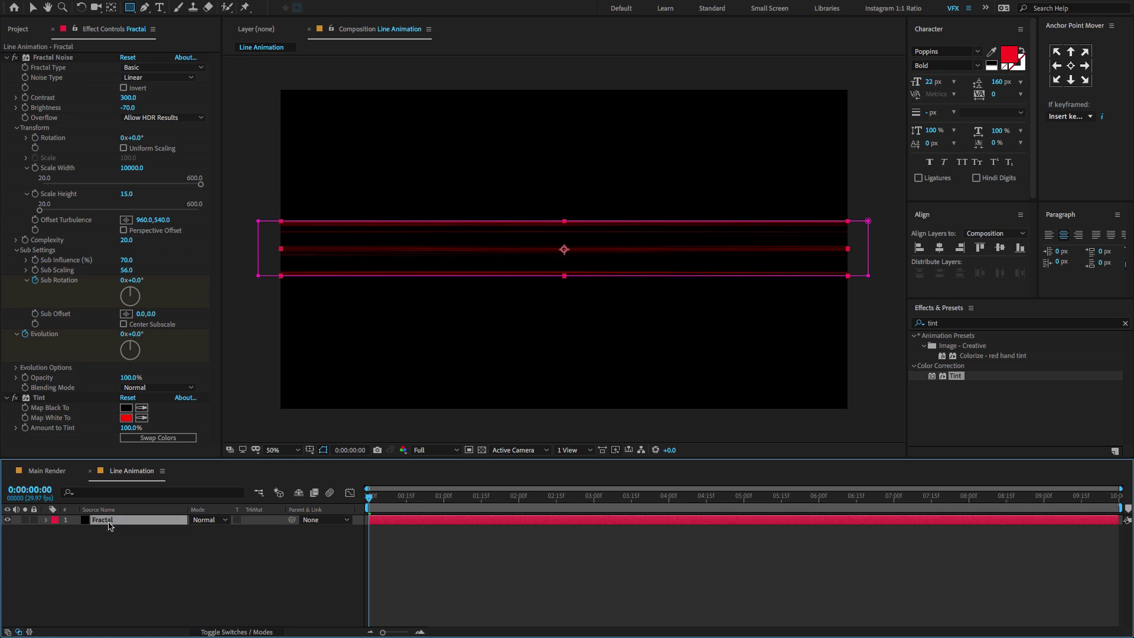
Add the Line Animation composition to the Main Render composition above the BG layer.
click(53, 475)
click(16, 30)
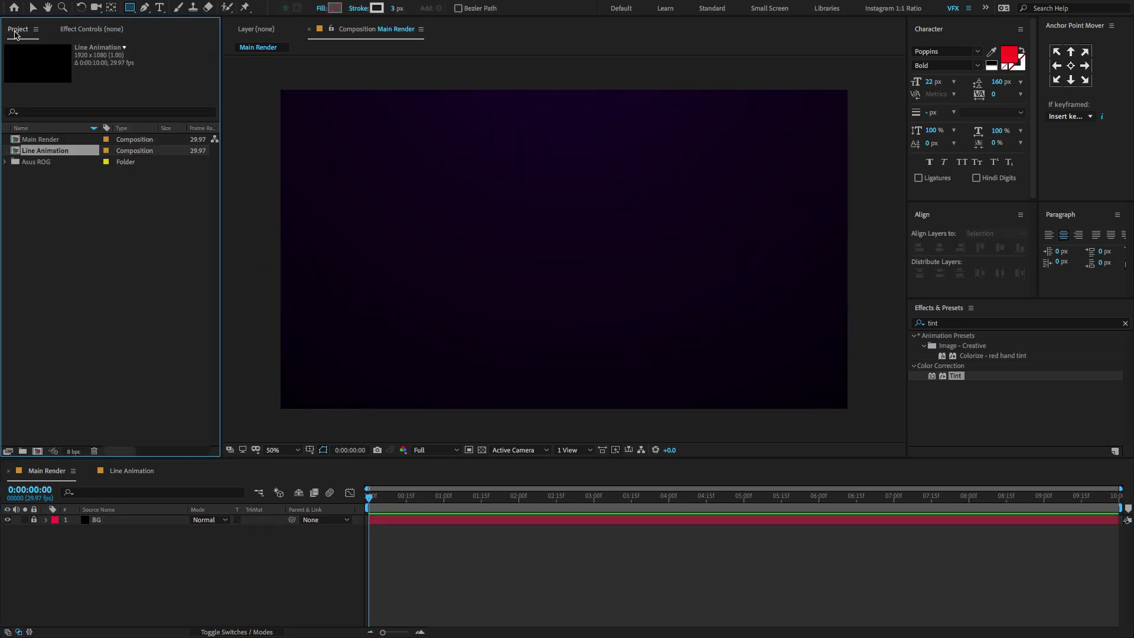
drag(16, 154, 135, 521)
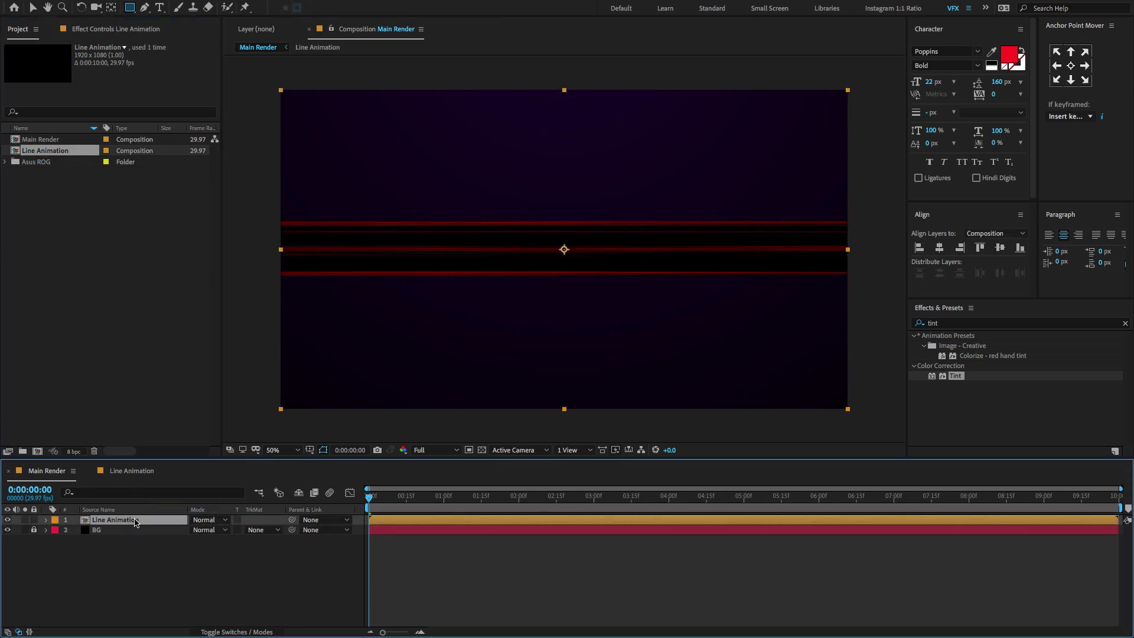
Preview the lines over the background and set the Line Animation layer's blending mode to Screen.
key(period)
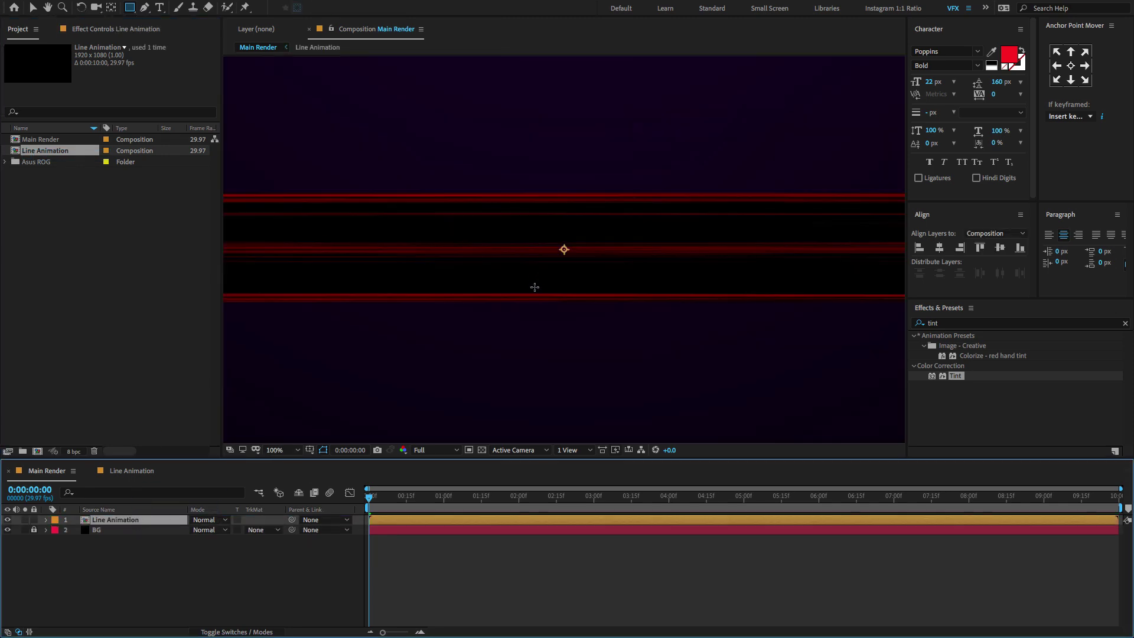
key(space)
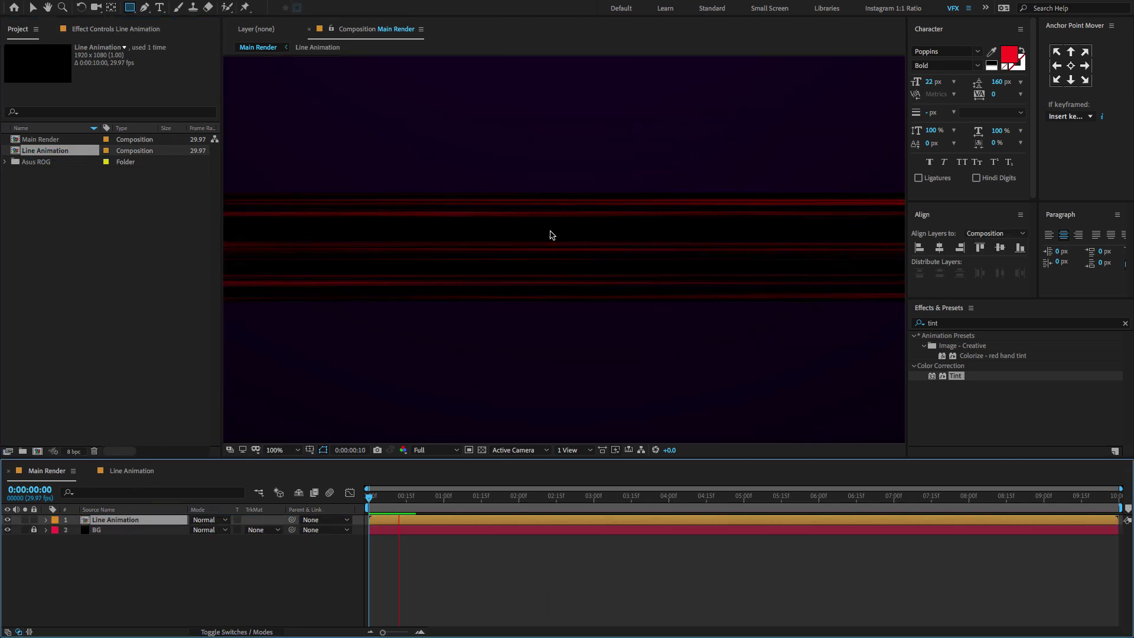
key(space)
key(v)
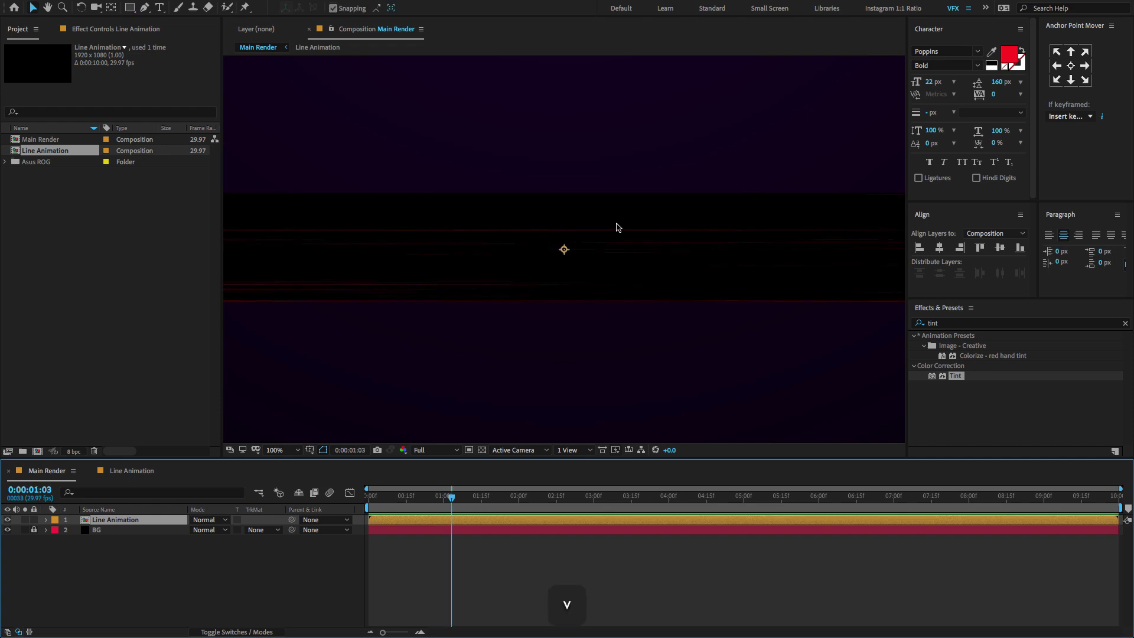
click(204, 521)
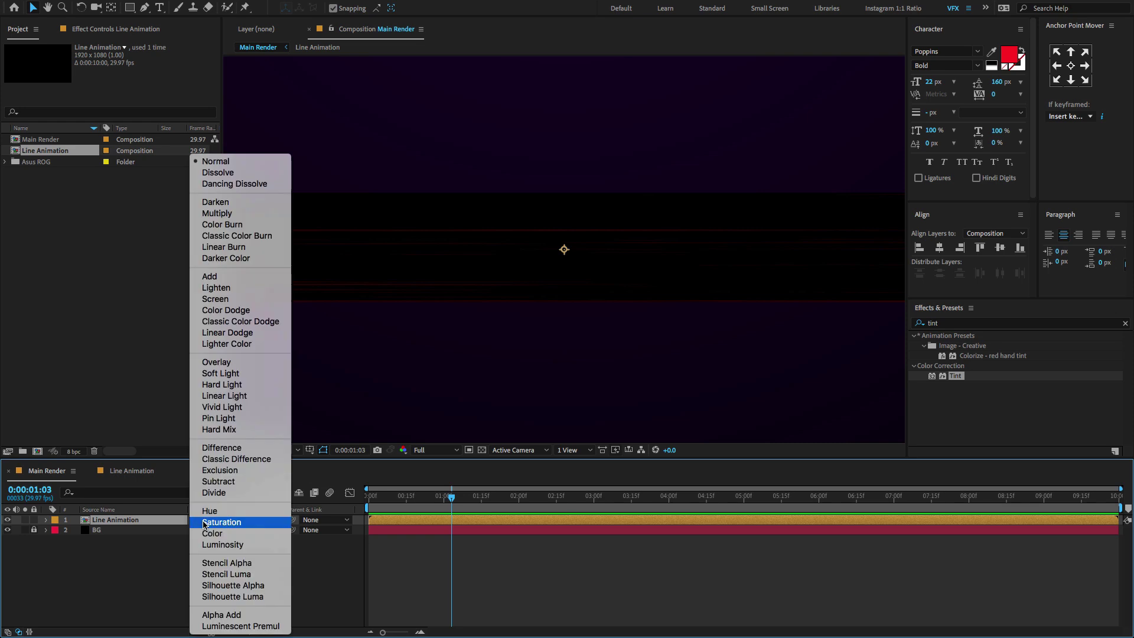
click(215, 300)
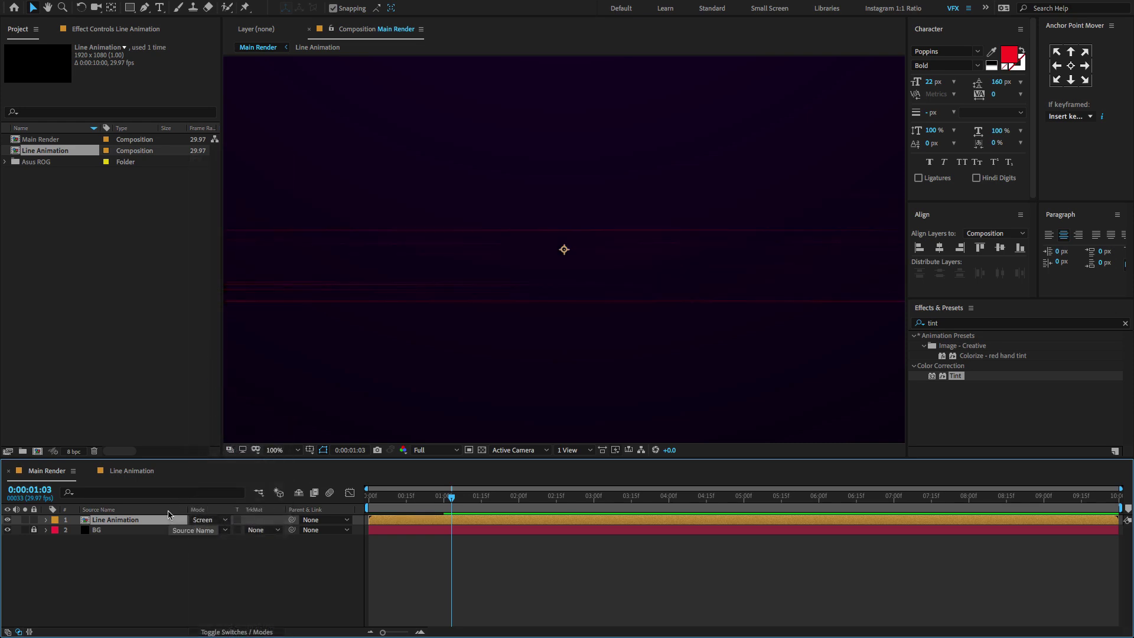
key(F4)
key(F4)
key(F4)
key(F4)
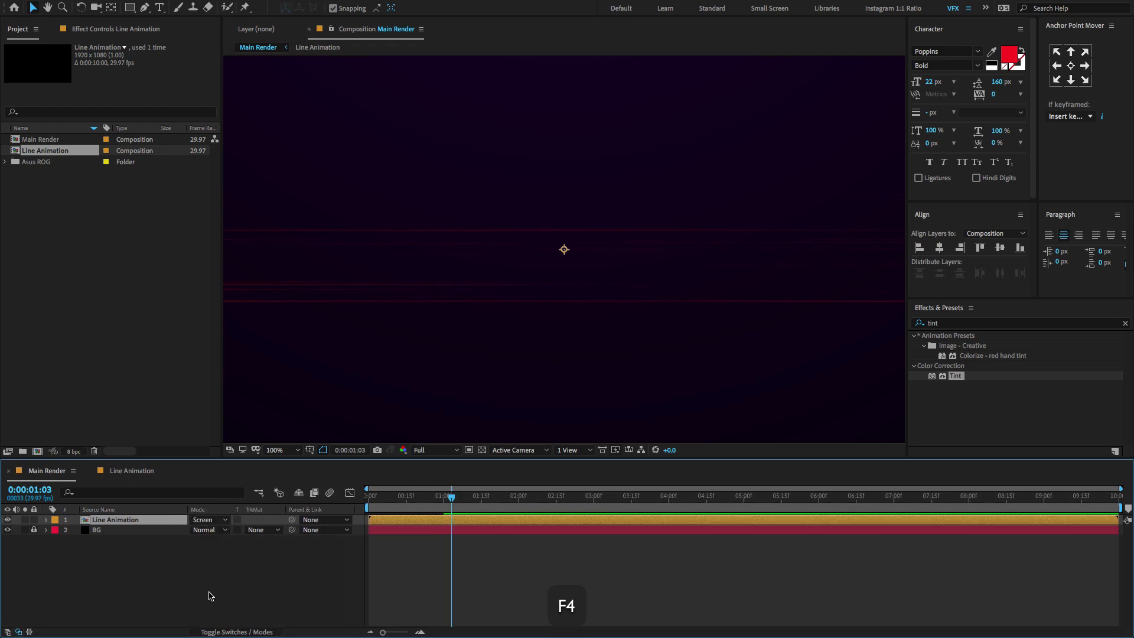
click(230, 632)
click(230, 632)
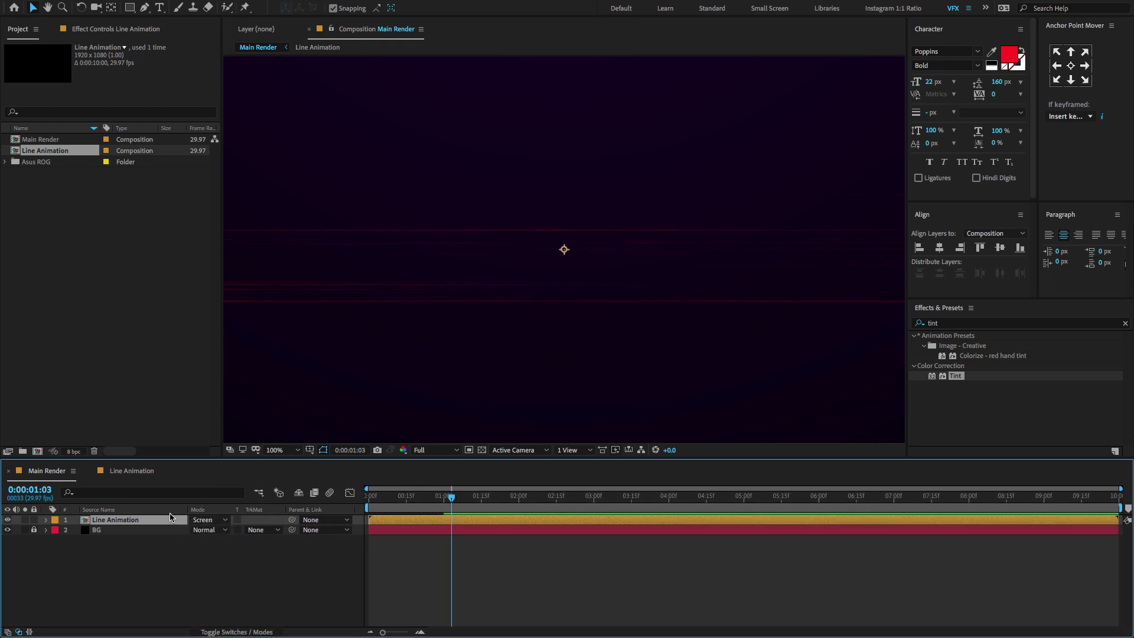
right_click(173, 512)
mouse_move(228, 556)
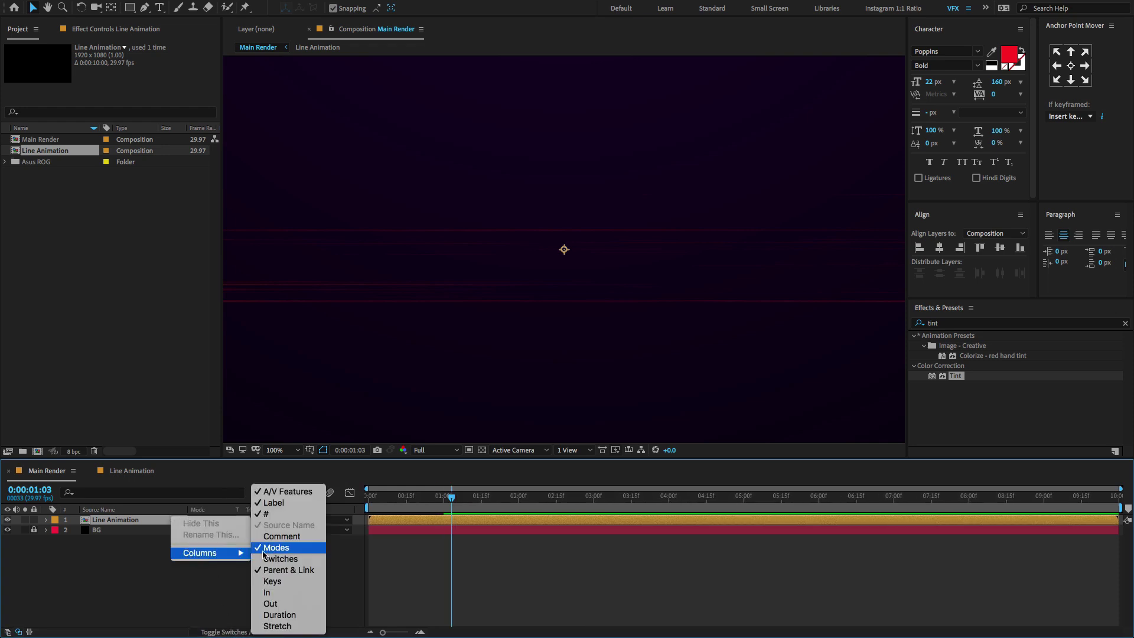
click(146, 556)
click(202, 523)
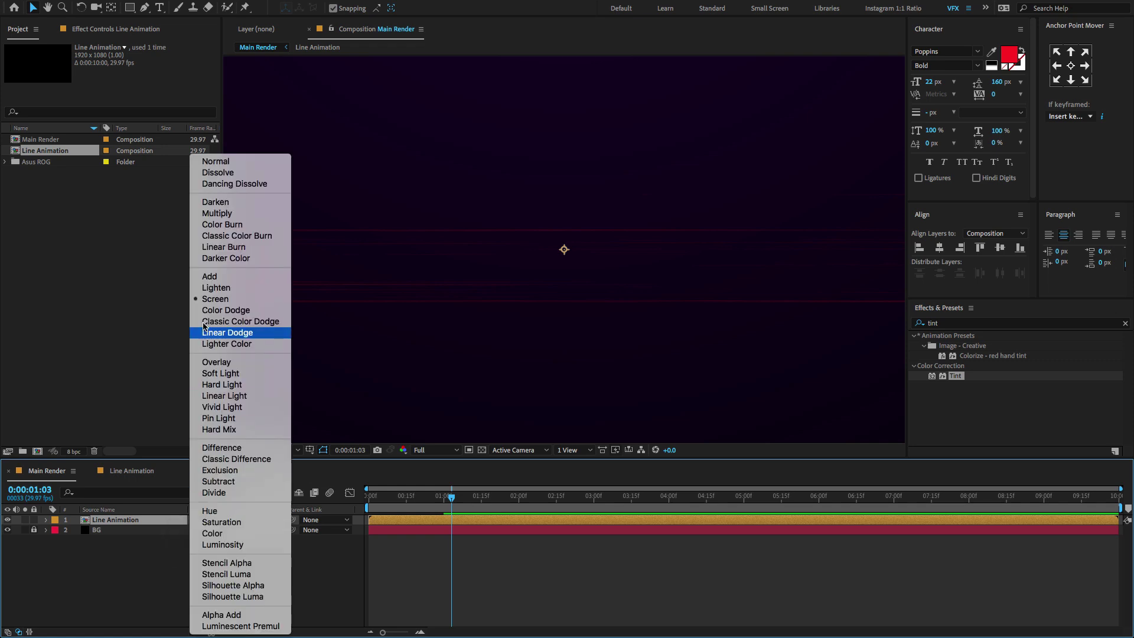
click(201, 303)
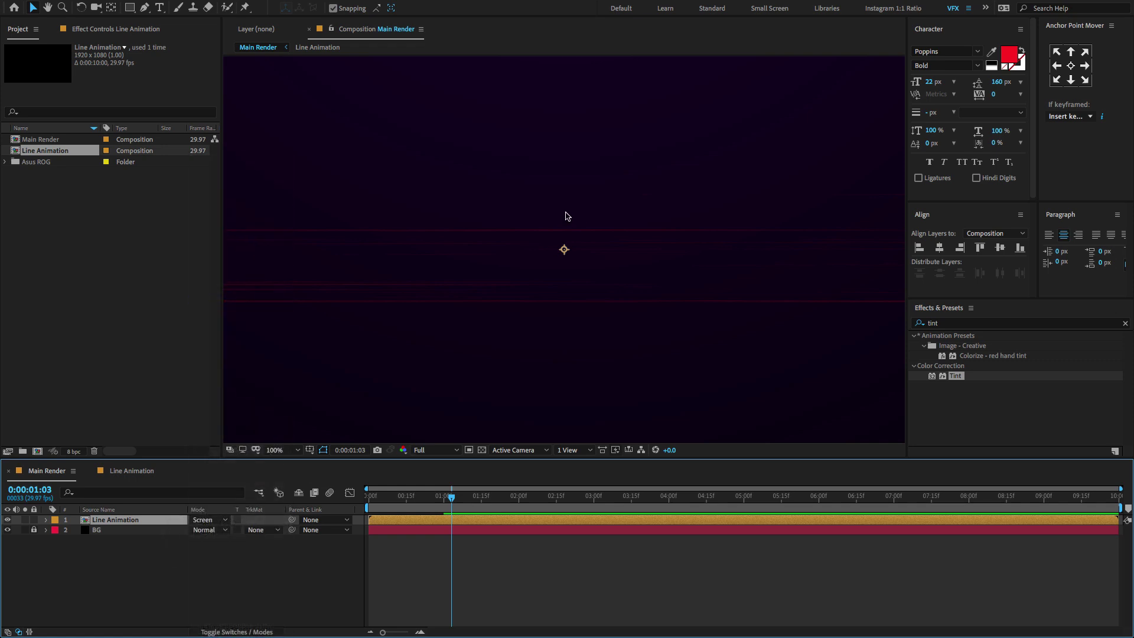
Play the Main Render composition from the start to check the blended line animation.
key(Home)
key(space)
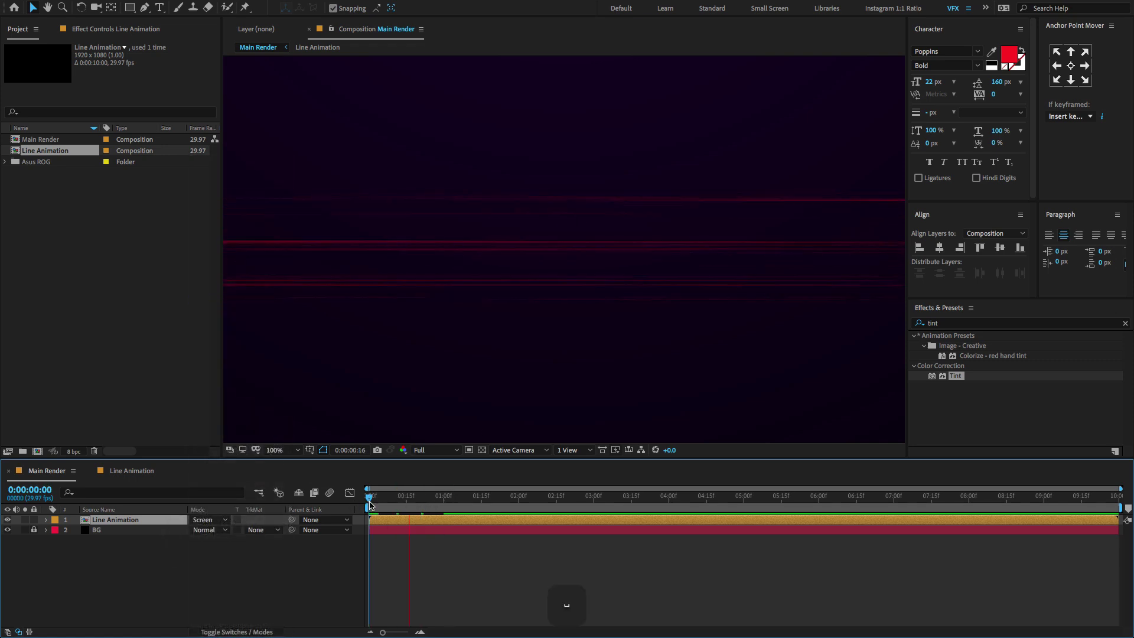
key(space)
In the Line Animation composition, end the work area at frame 0:00:00:29 and trim the composition to it.
key(shift+period)
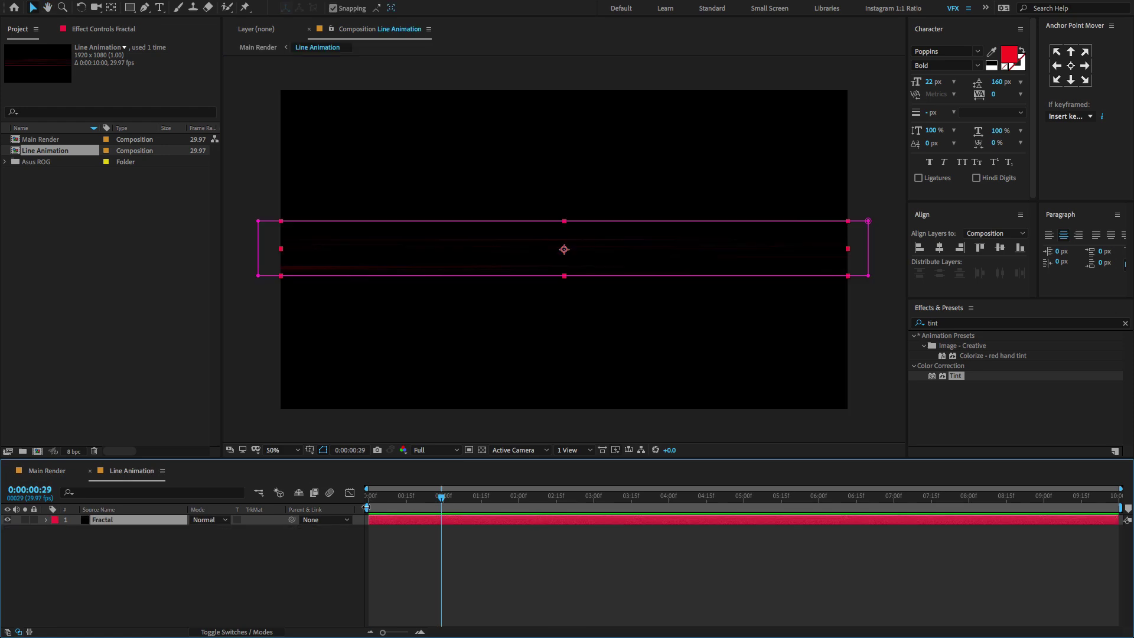
click(444, 500)
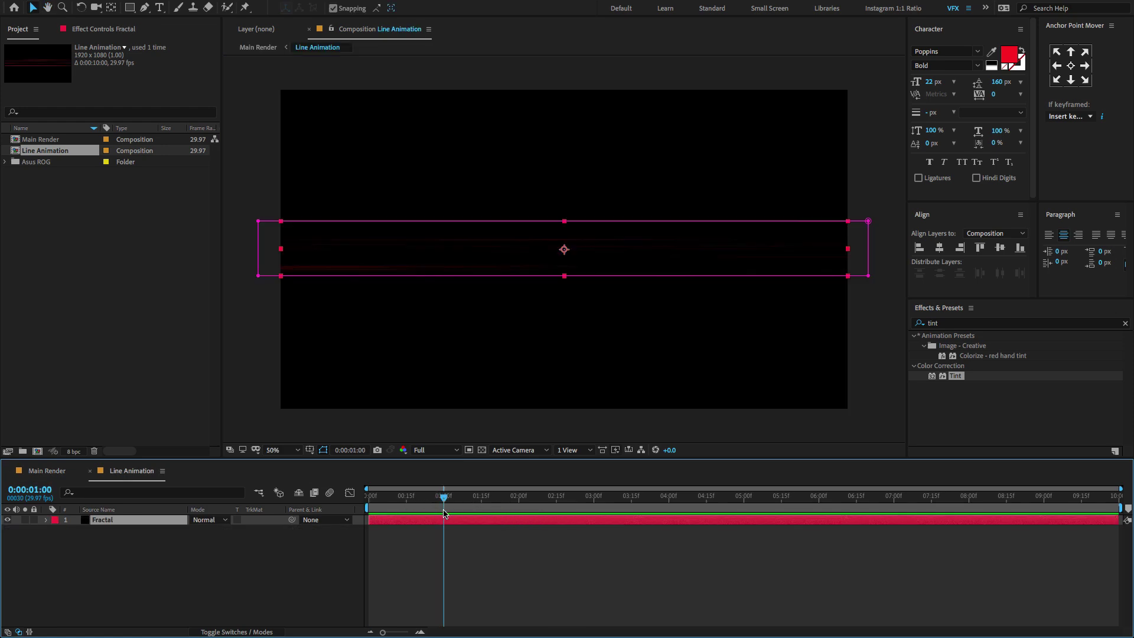
key(Page_Up)
key(n)
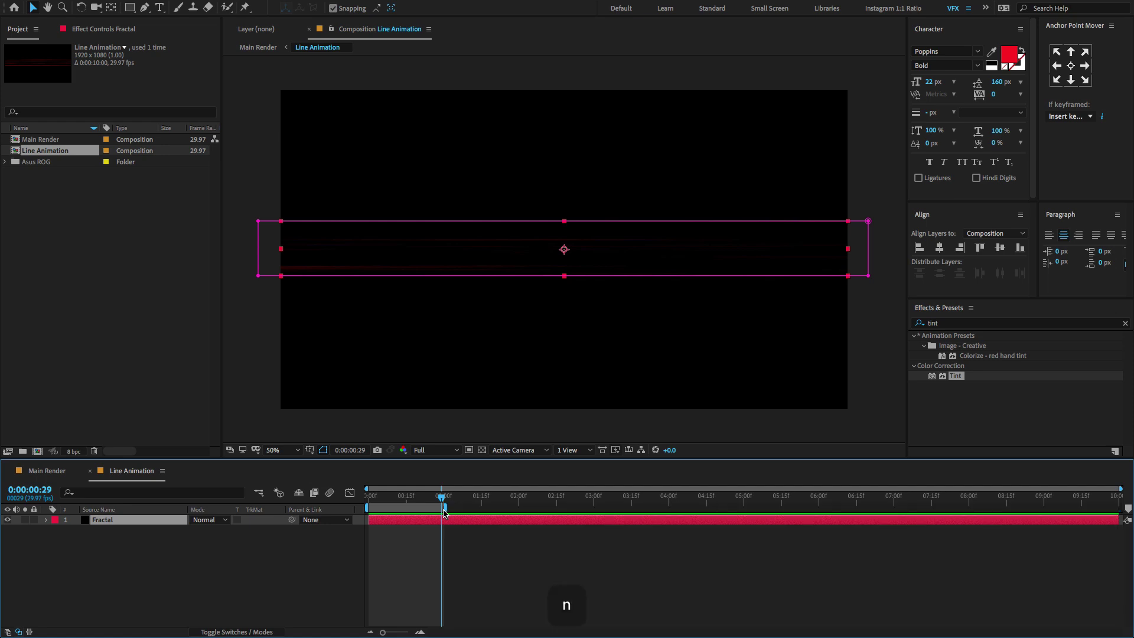
right_click(444, 512)
click(466, 541)
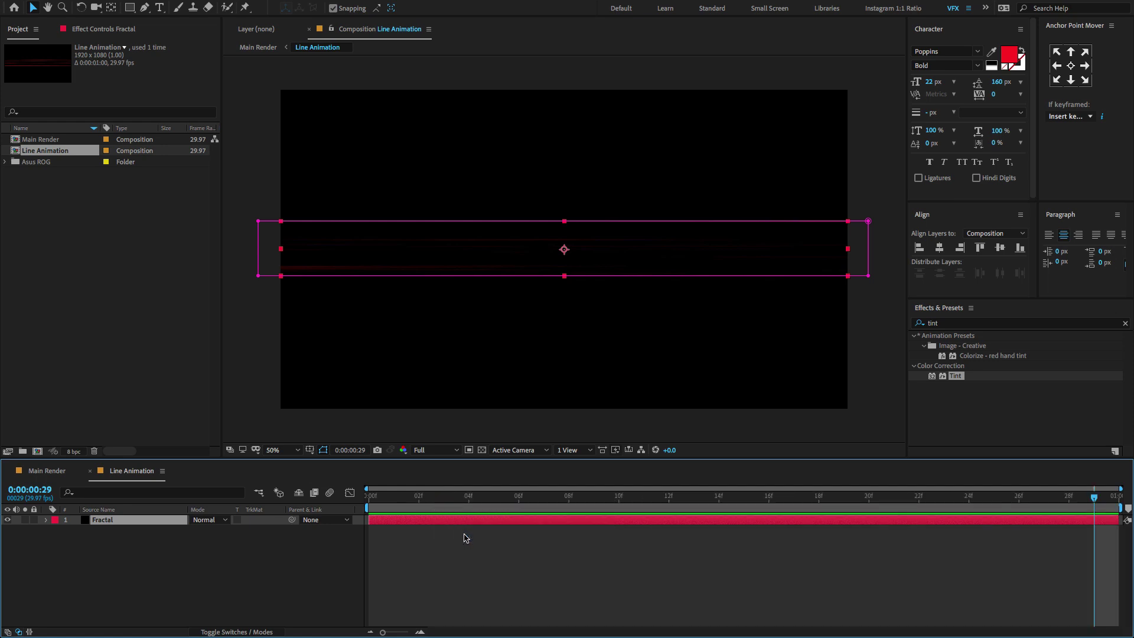
Preview the trimmed animation from the start in Line Animation and again in Main Render.
key(Home)
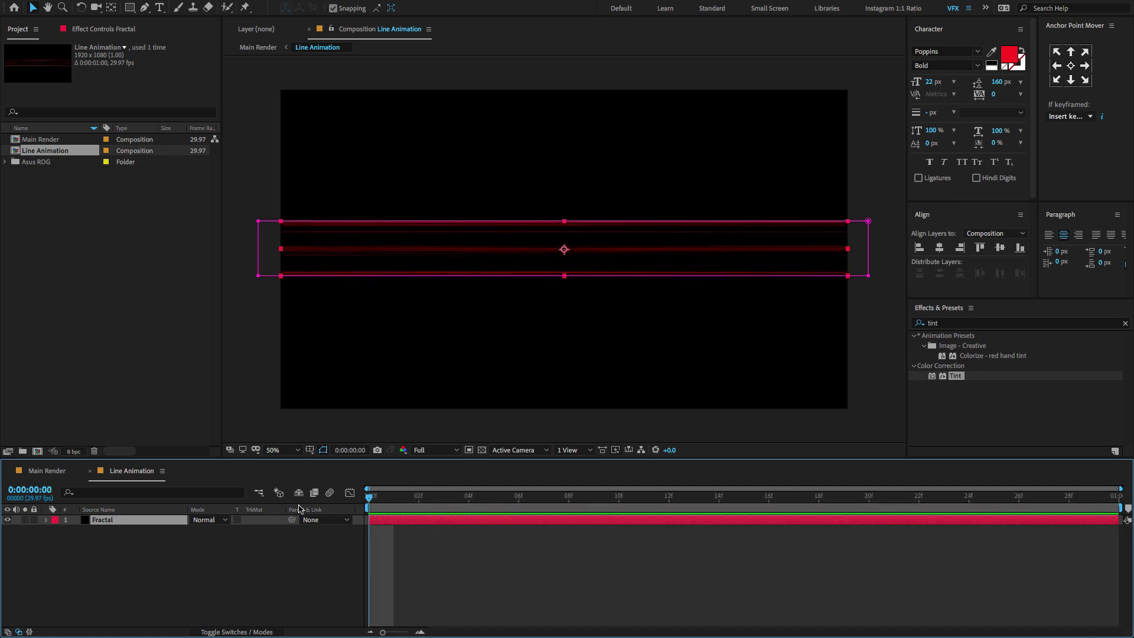
key(space)
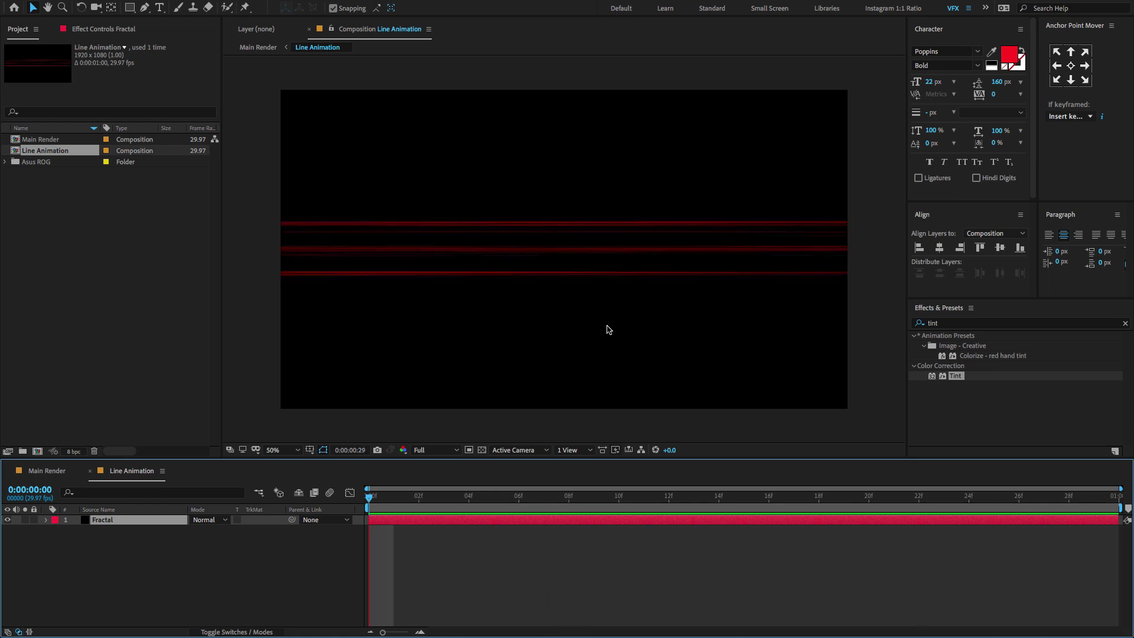
key(space)
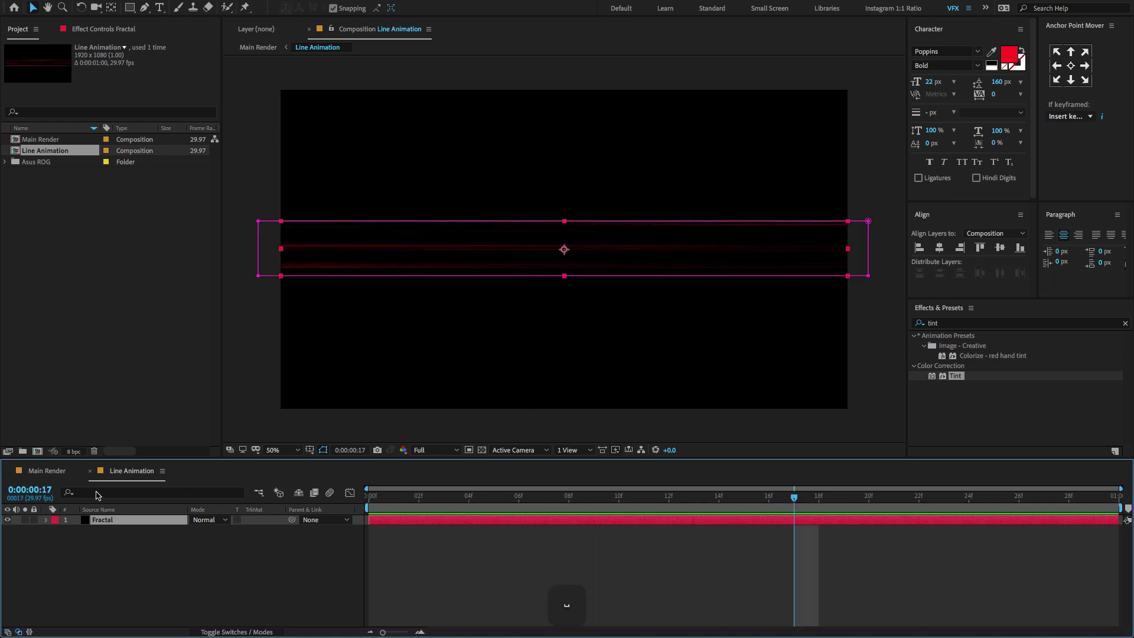
click(59, 472)
key(Home)
key(space)
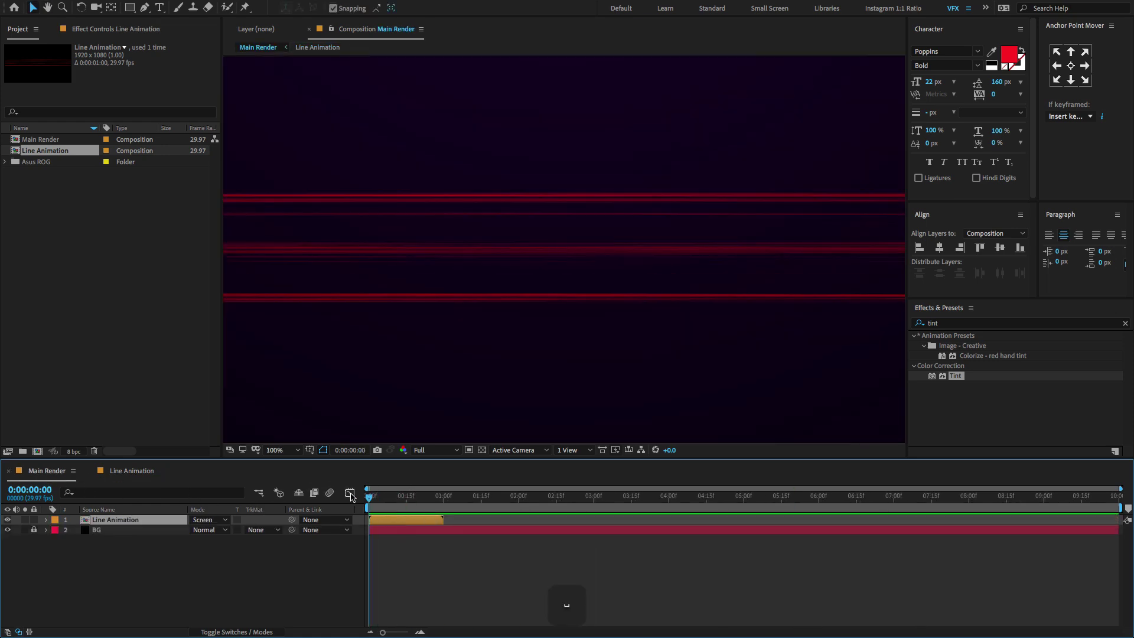
key(space)
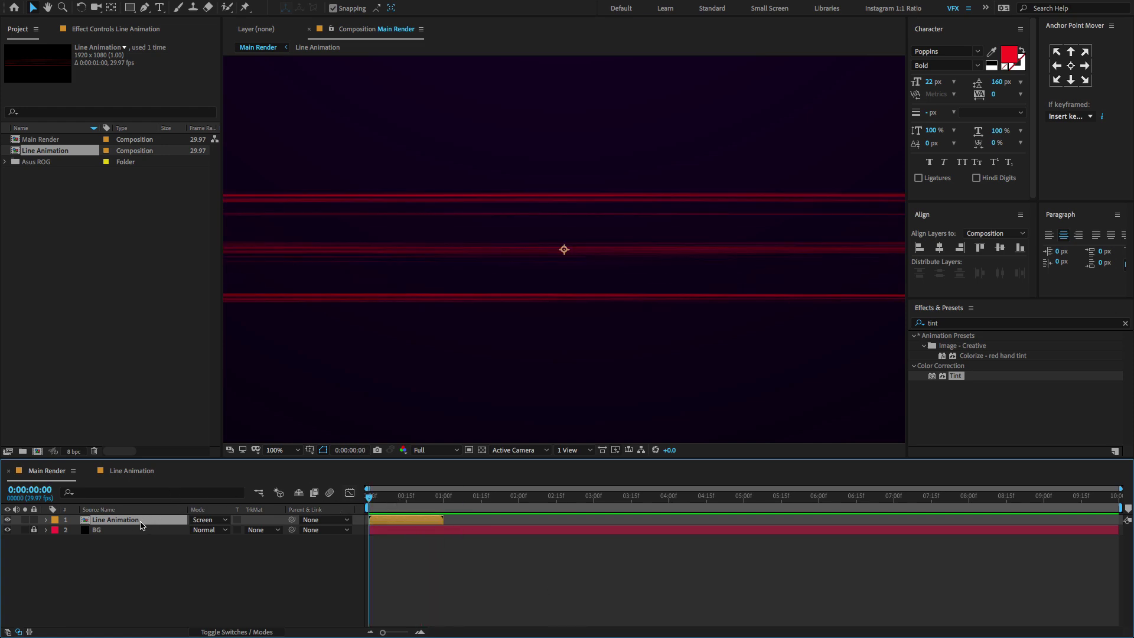
Rotate the Line Animation layer in Main Render by 45°.
key(r)
click(208, 531)
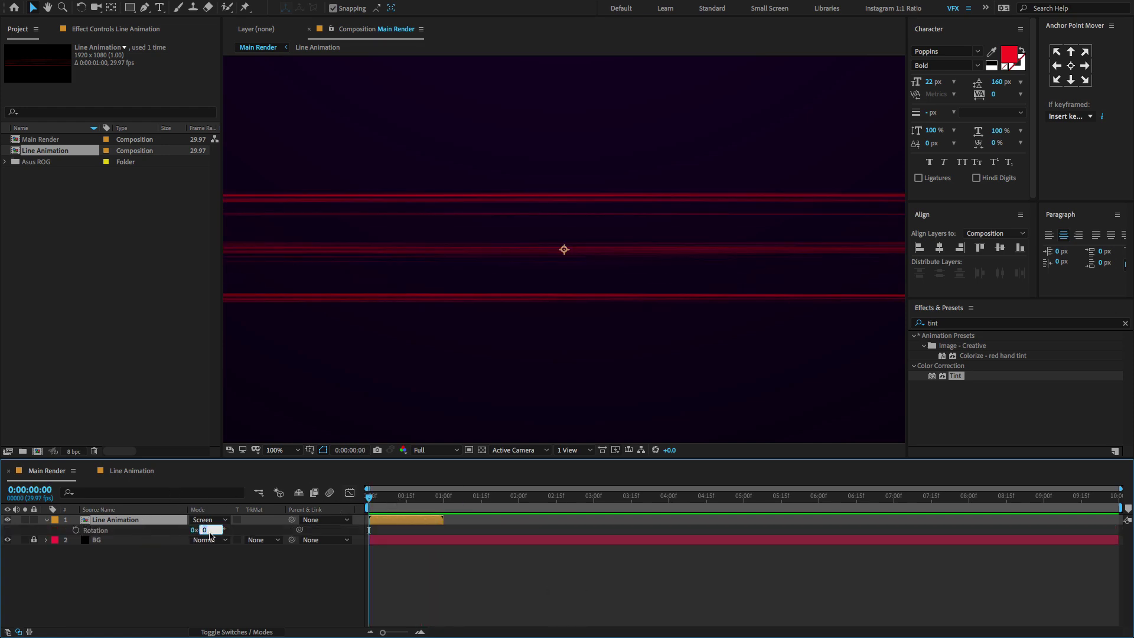
text(45)
key(Return)
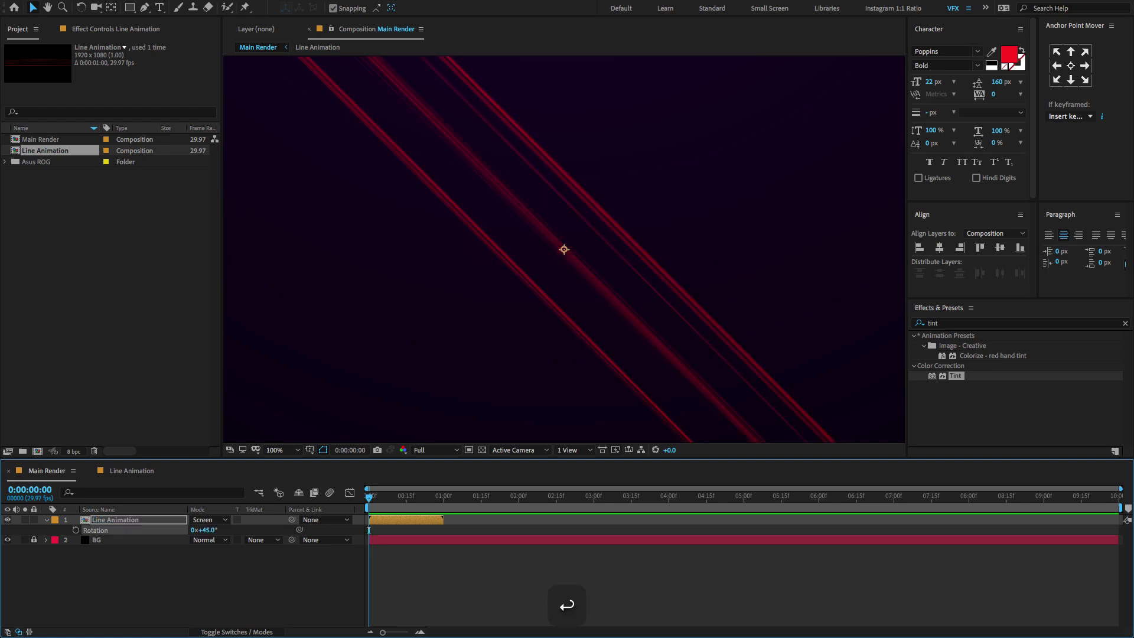
key(comma)
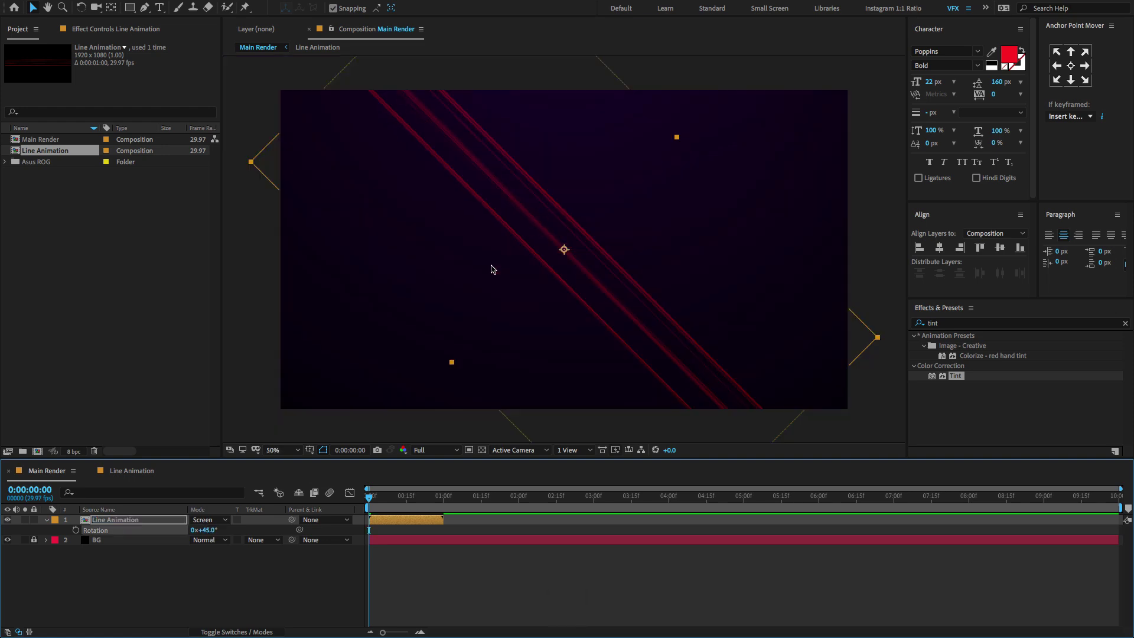
key(super+a)
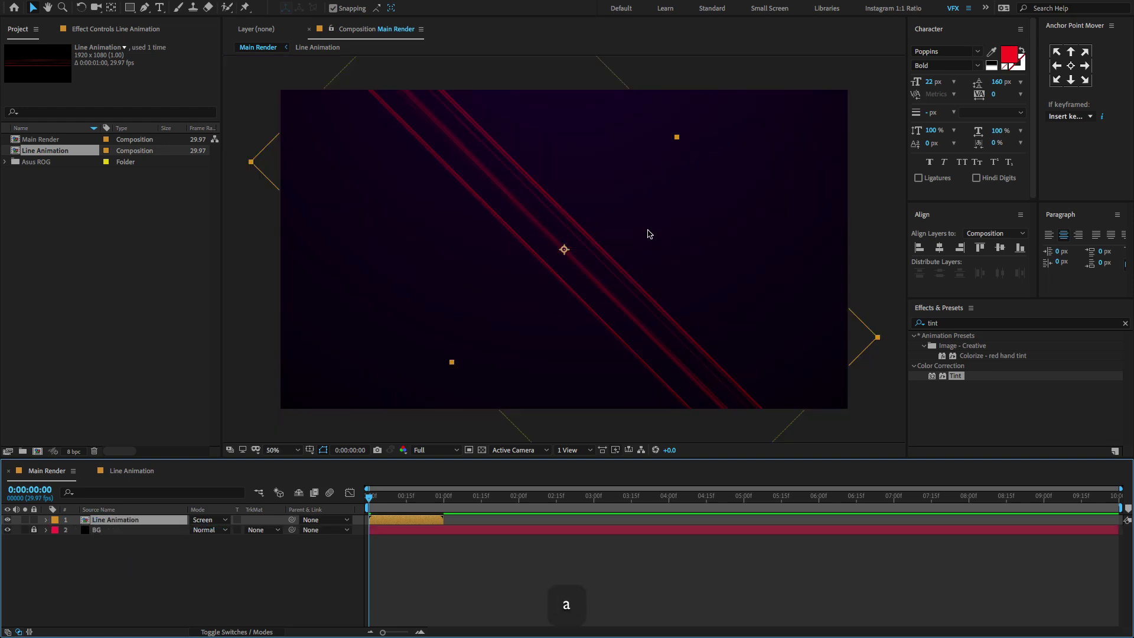
Create a new 1920 x 1080, 29.97 fps, 10-second composition named Logo.
click(39, 350)
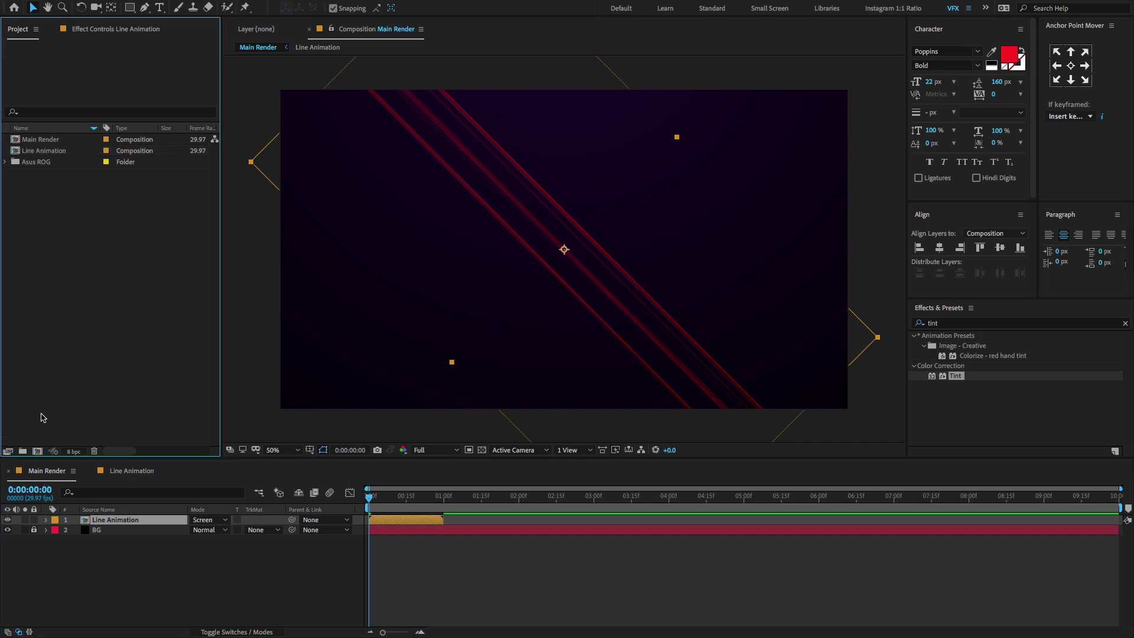
click(37, 451)
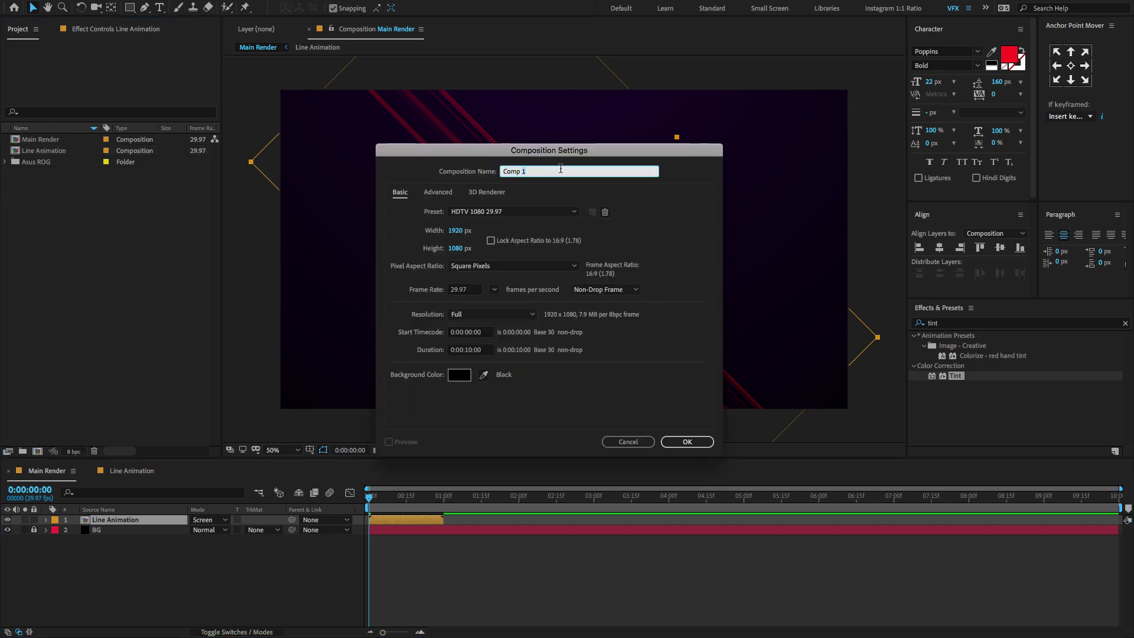
text(Logo)
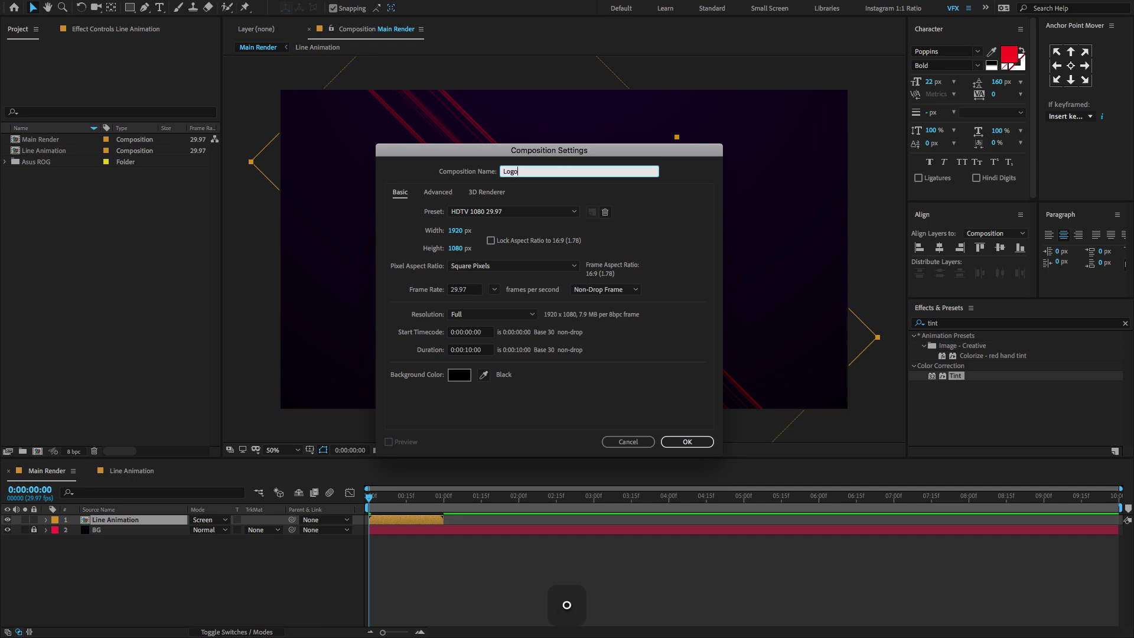
click(685, 443)
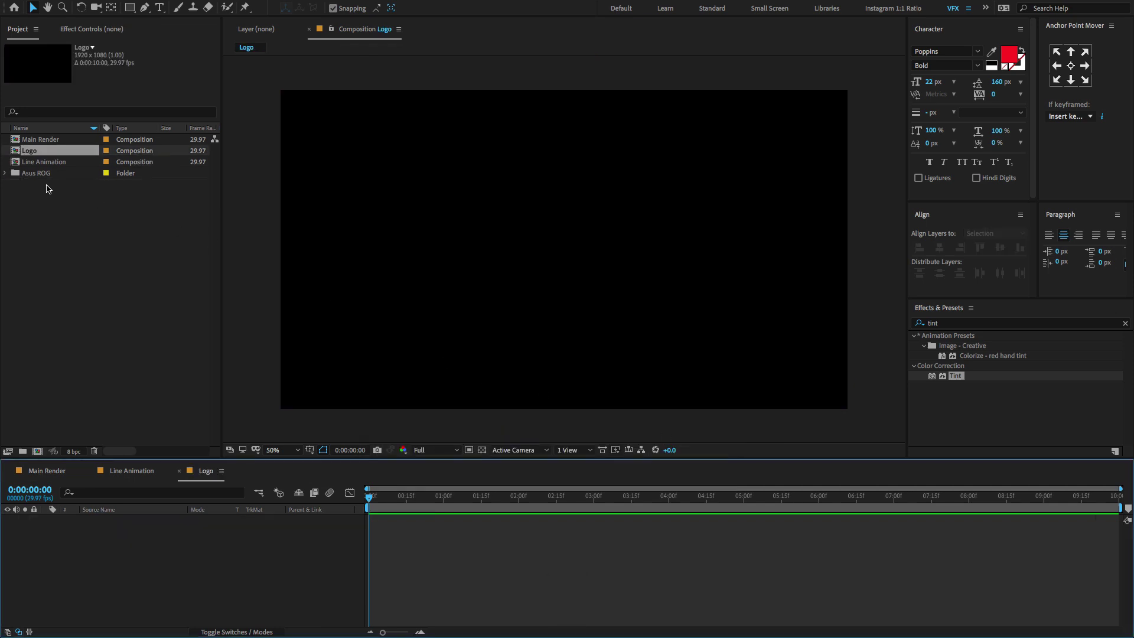
Add pngwing.com.png from the Asus ROG project's Logo folder to the Logo composition.
click(7, 174)
click(25, 176)
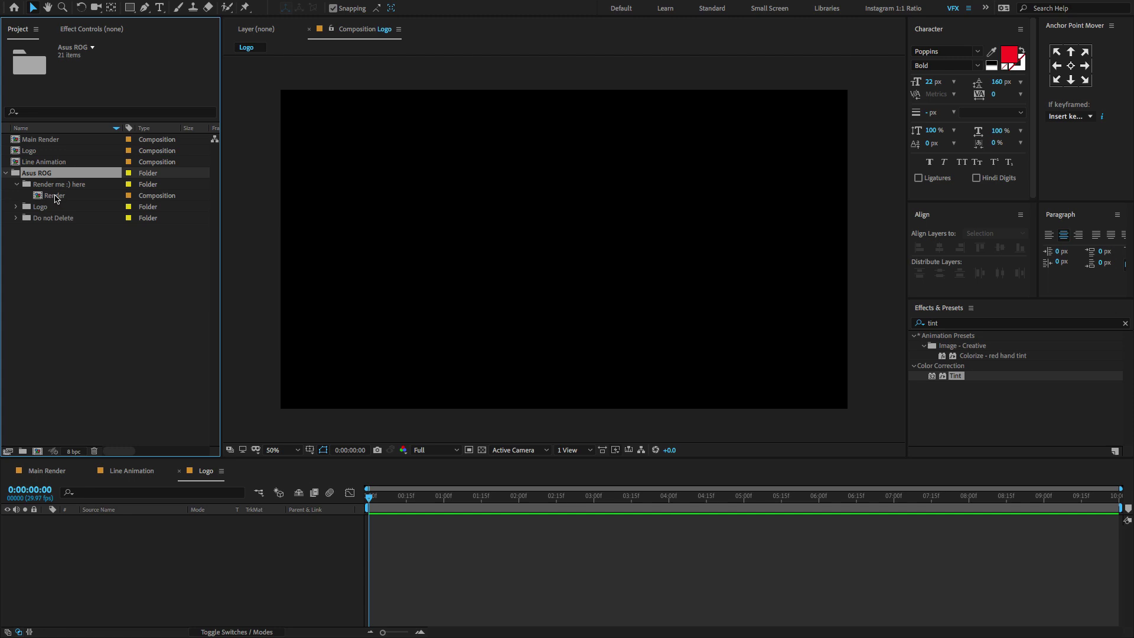
click(16, 208)
click(52, 220)
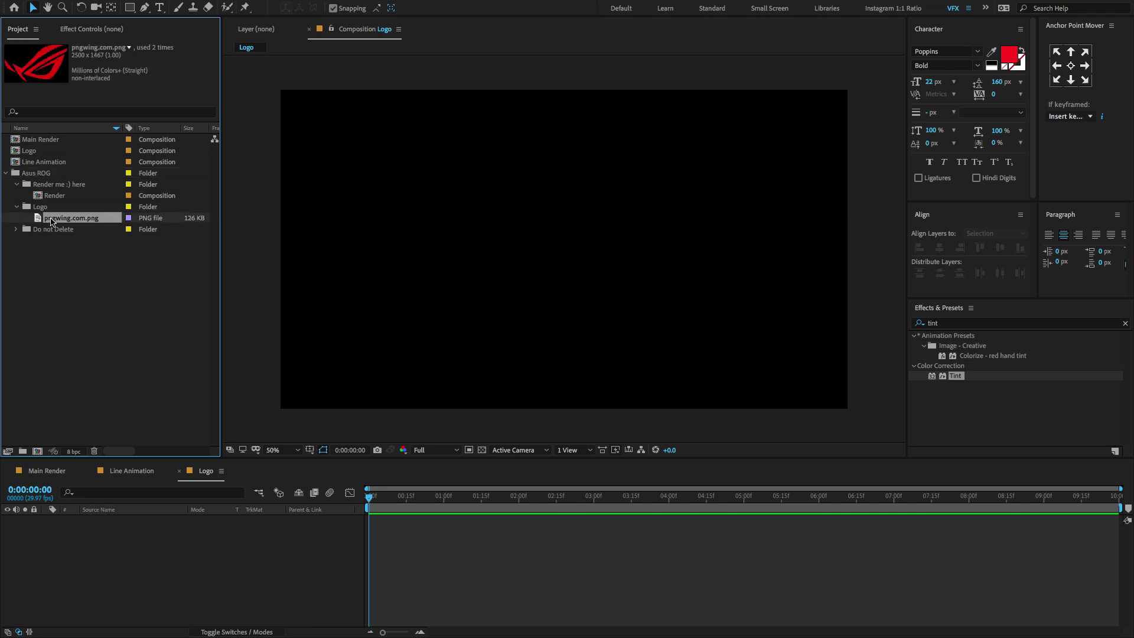
drag(37, 220, 189, 550)
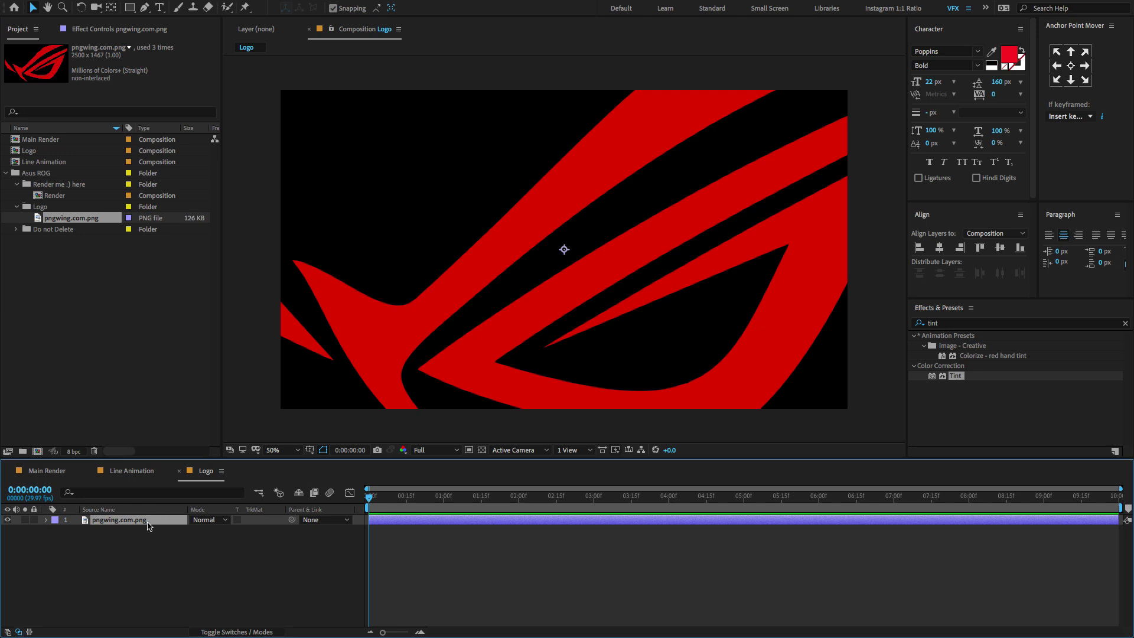
Scale the pngwing.com.png logo layer to 25% and deselect it.
key(s)
click(227, 529)
text(25)
key(Return)
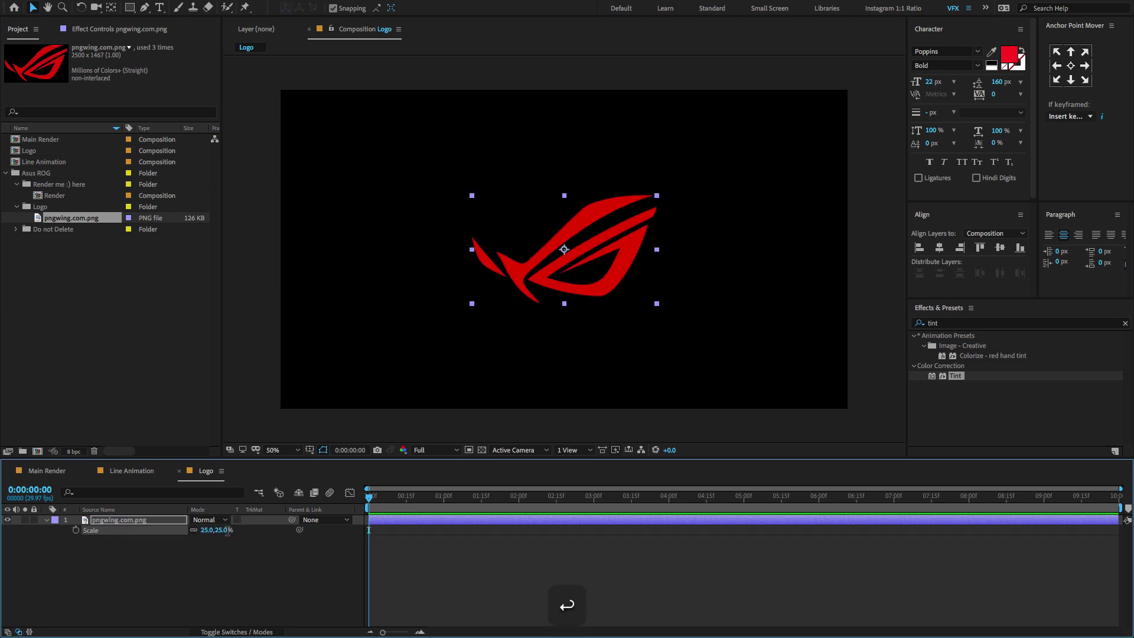
key(super+a)
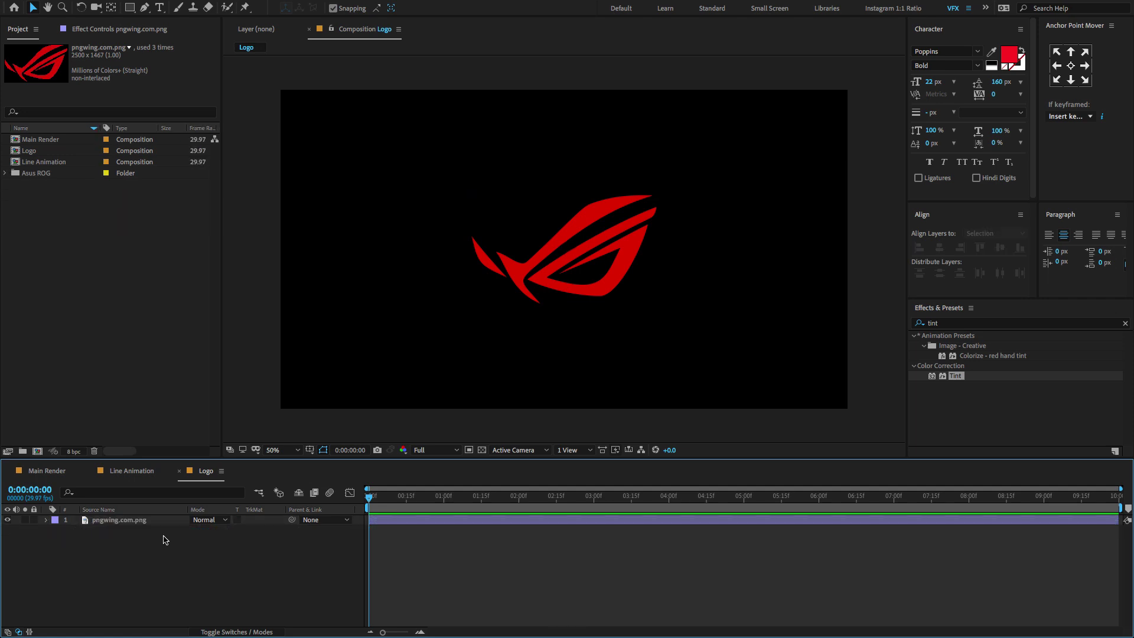
Set the Pen tool to a solid-colour stroke with no fill.
click(145, 8)
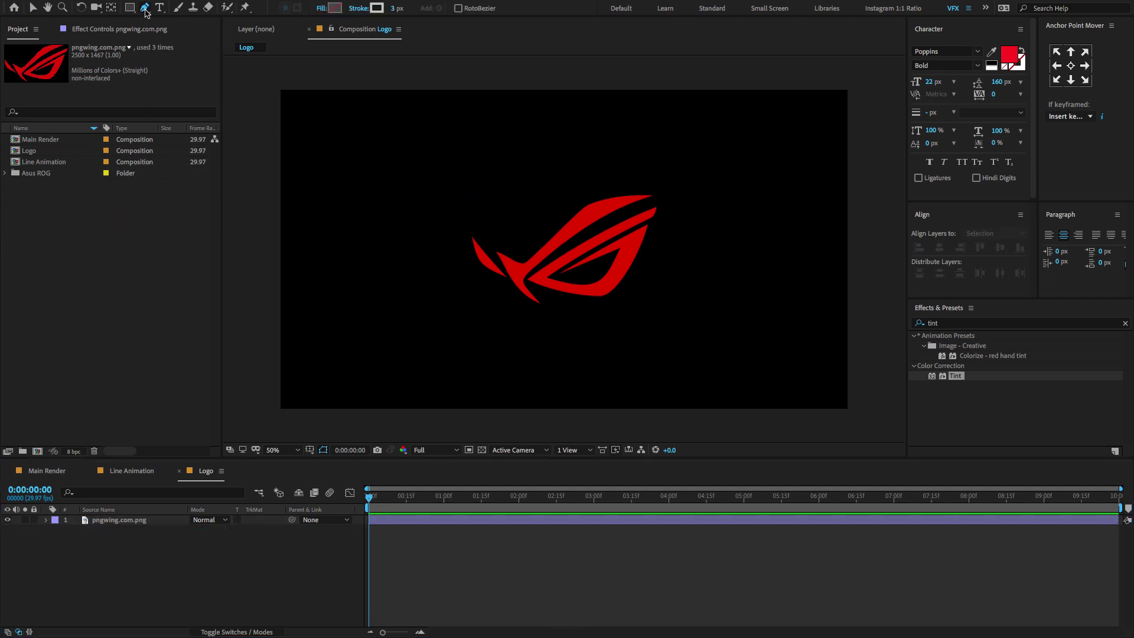
click(362, 11)
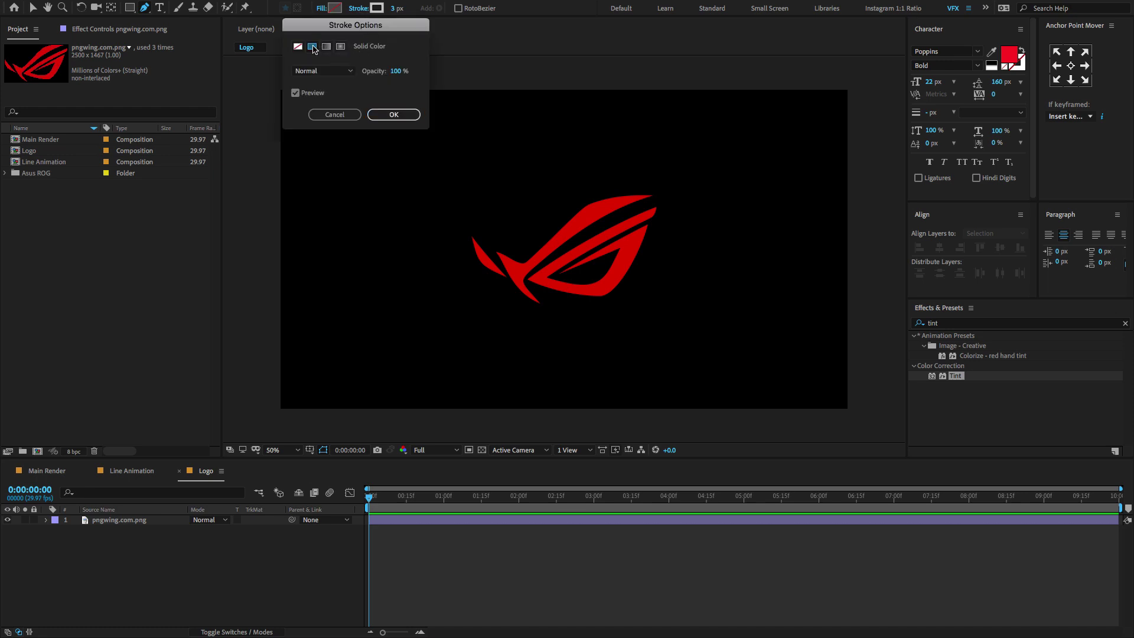
click(395, 115)
click(321, 9)
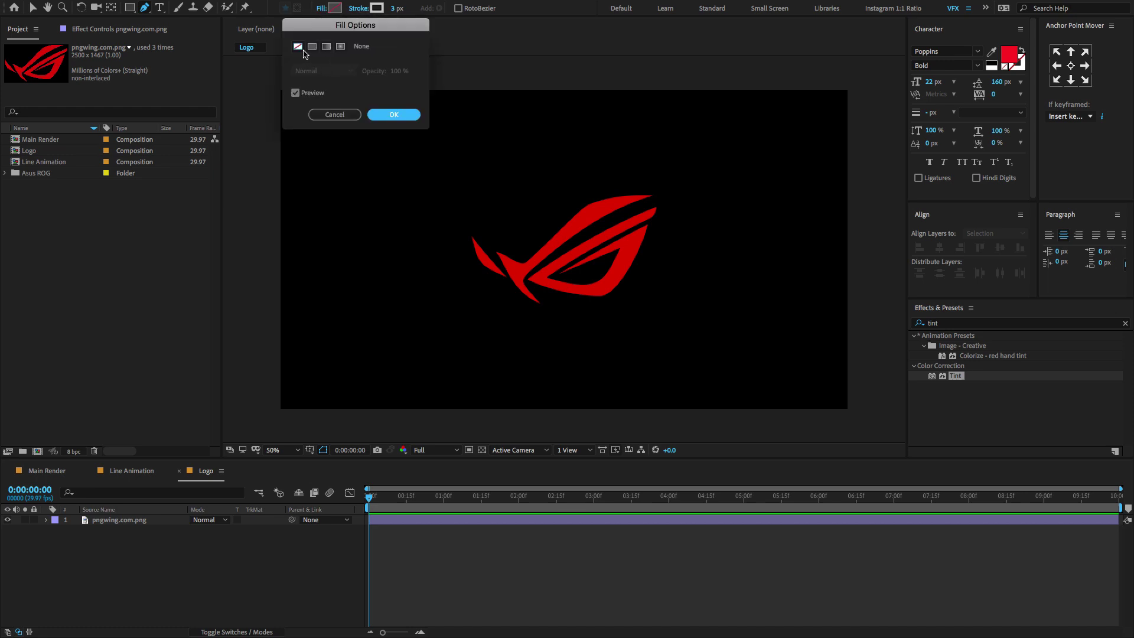
click(374, 116)
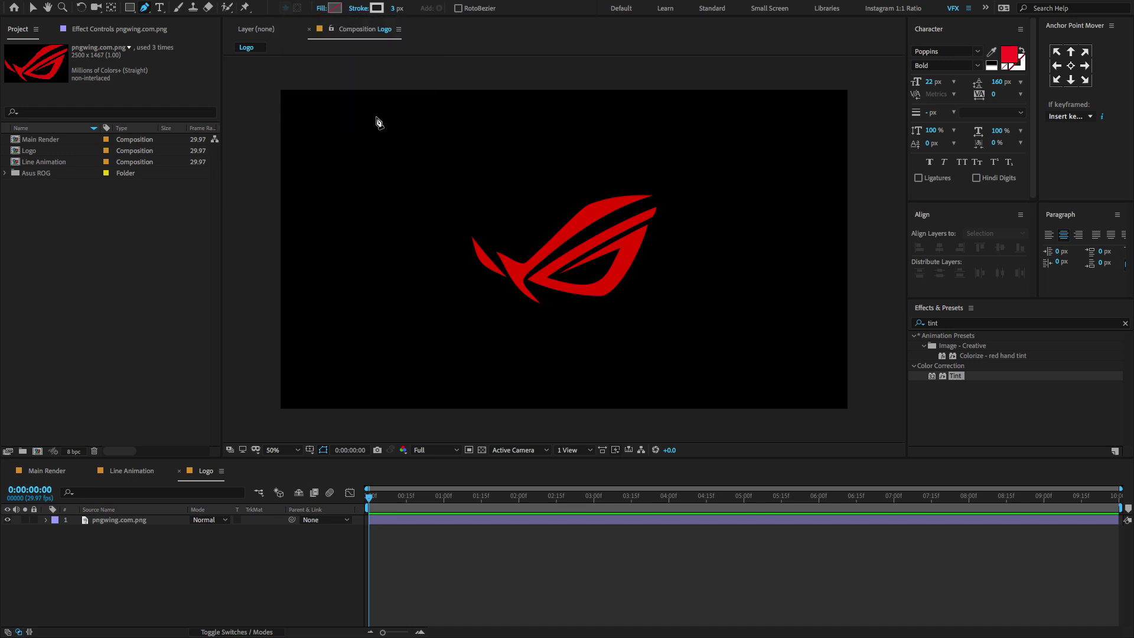
Show the title/action safe guides and draw a horizontal pen line through the composition's centre, extending past both side edges.
click(309, 450)
click(317, 462)
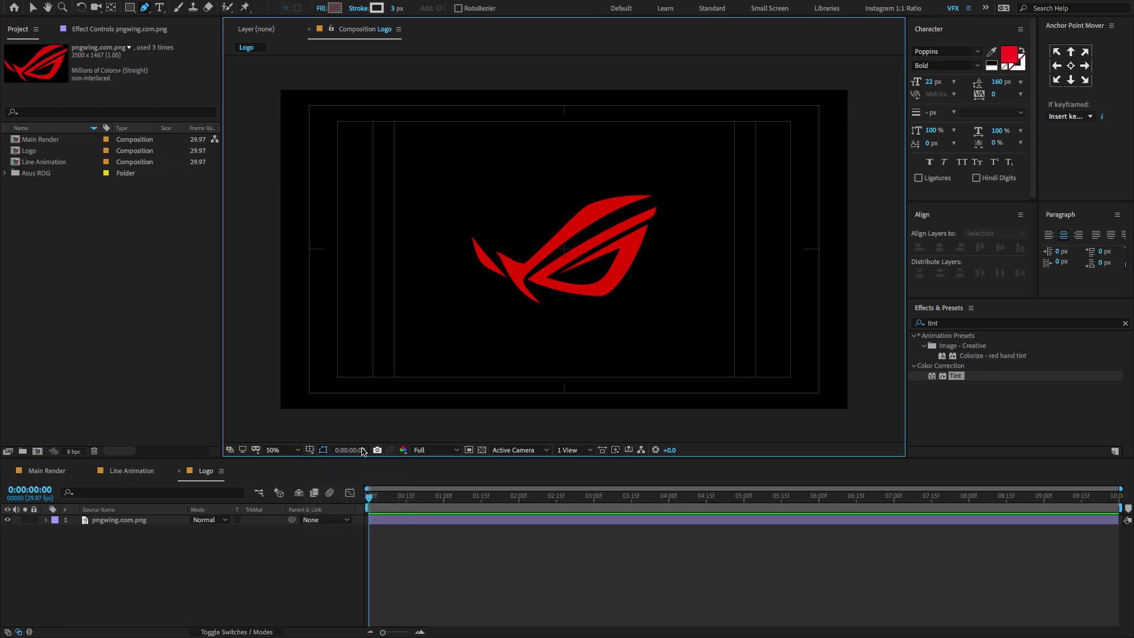
click(243, 250)
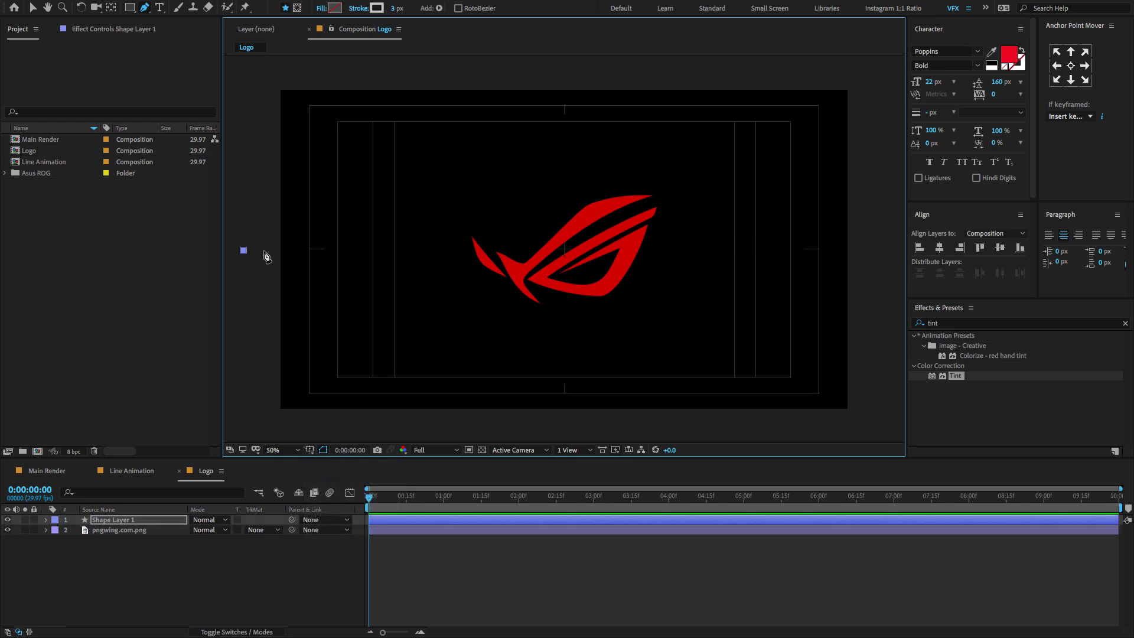
shift+click(877, 251)
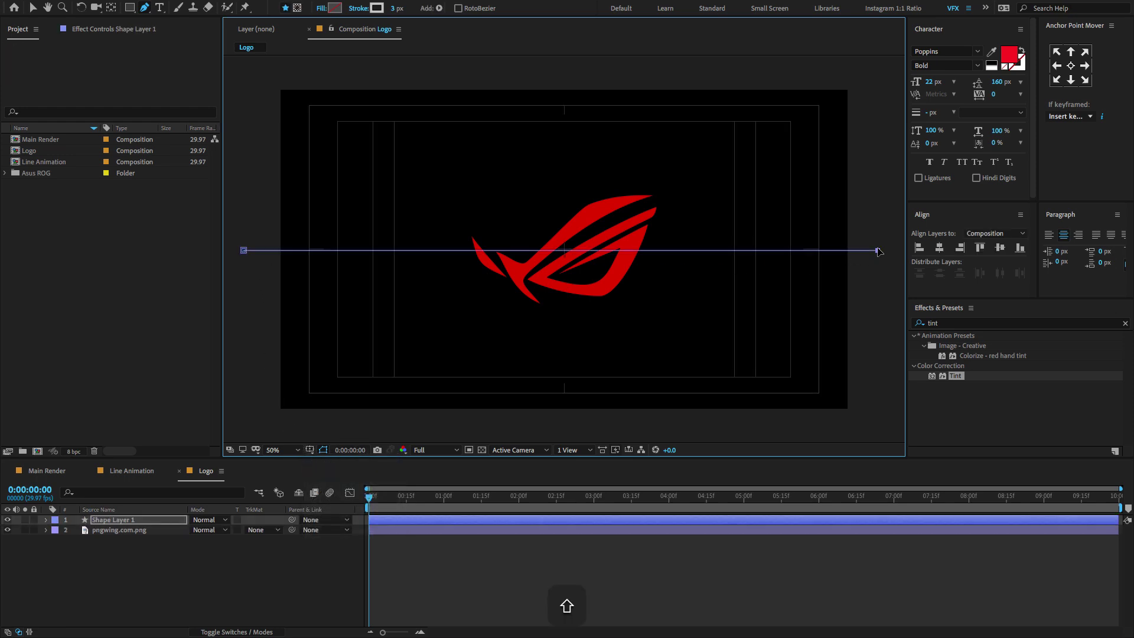
key(Up)
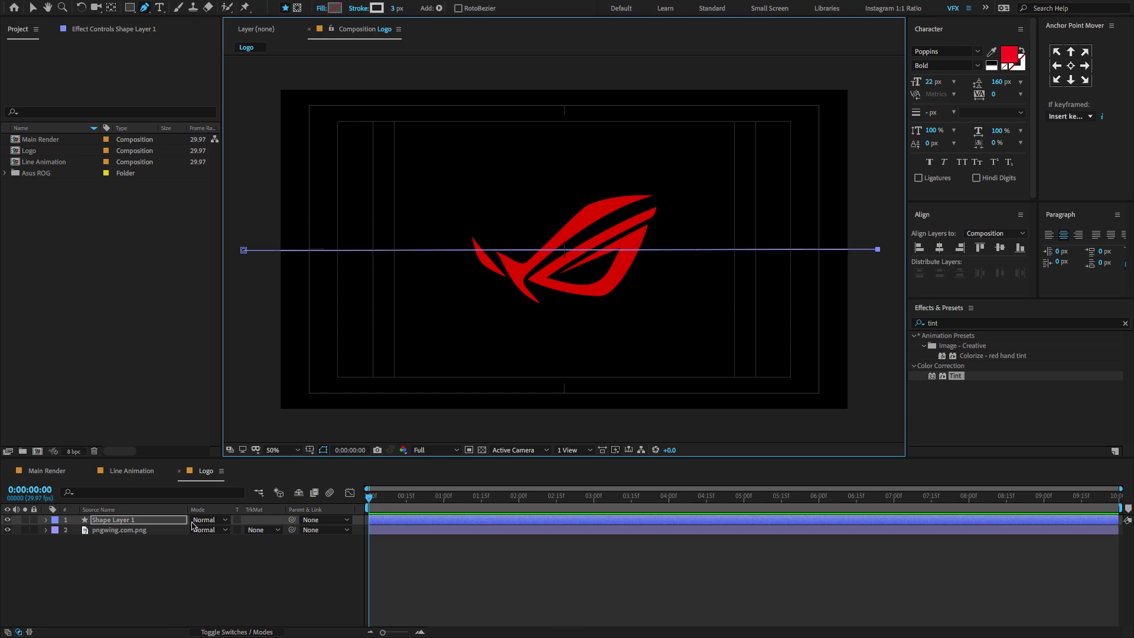
Rotate the line's shape layer by 45° and lock the layer.
click(127, 521)
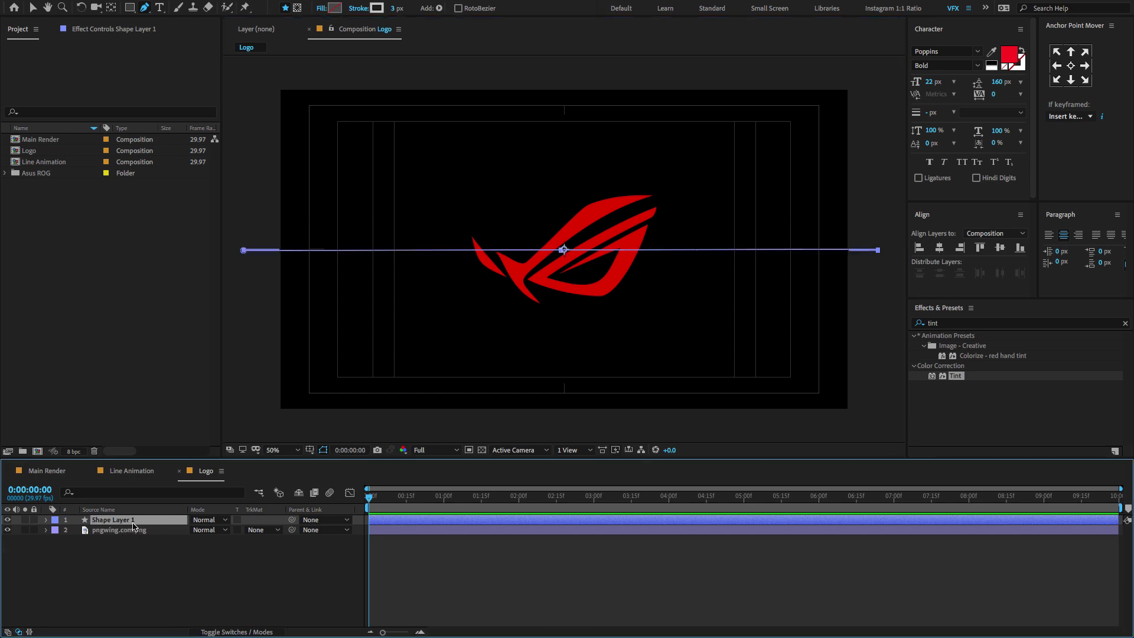
key(r)
click(207, 530)
text(45)
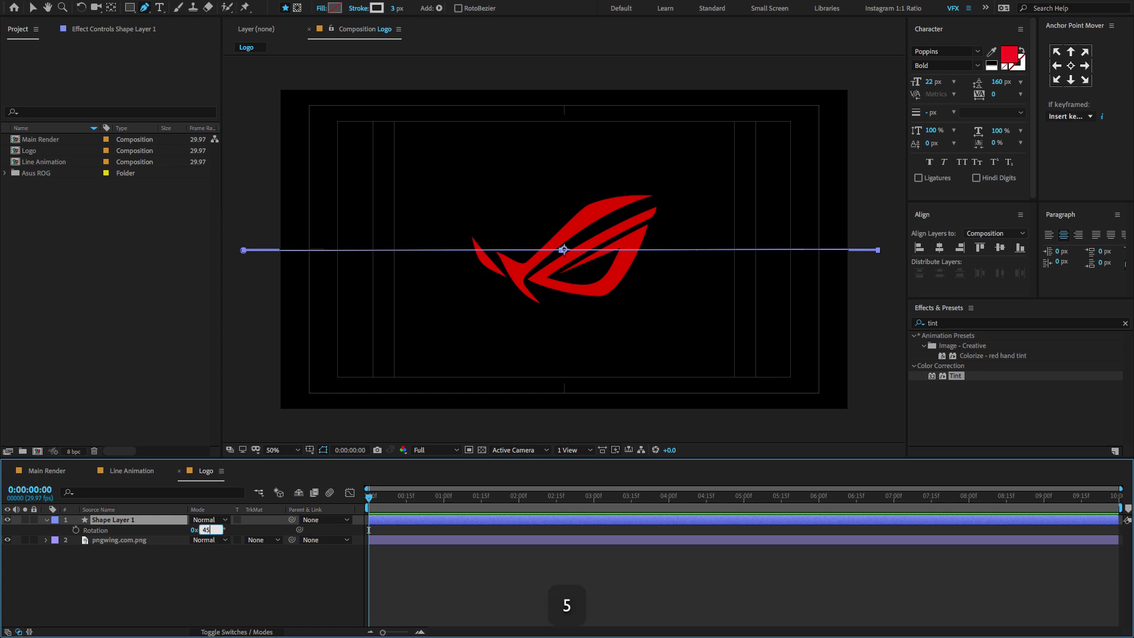
key(Return)
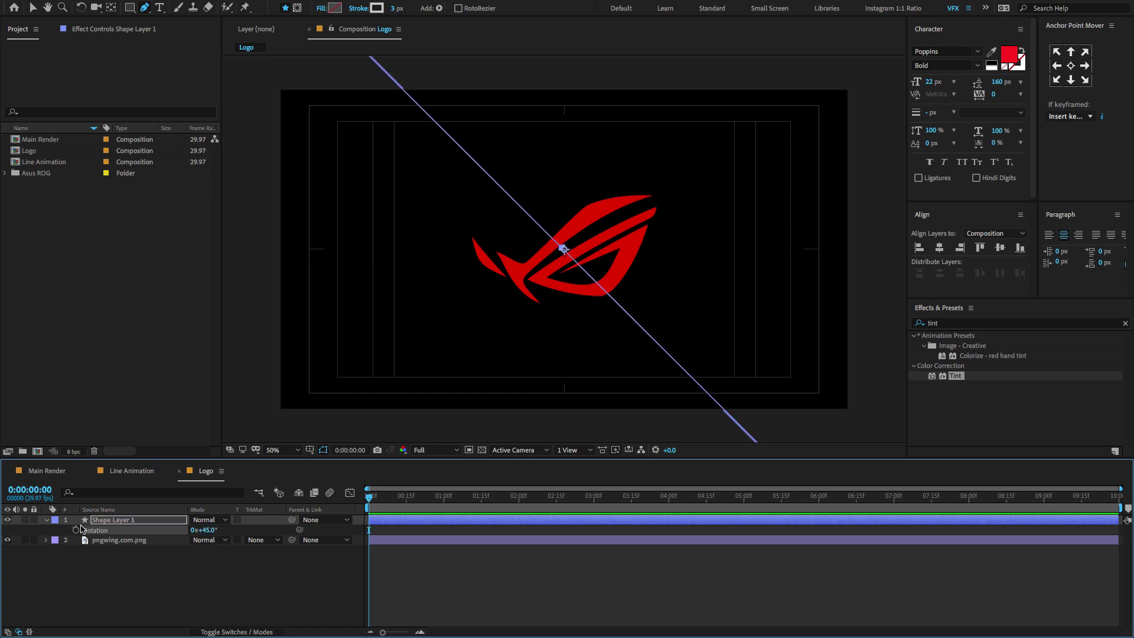
click(46, 520)
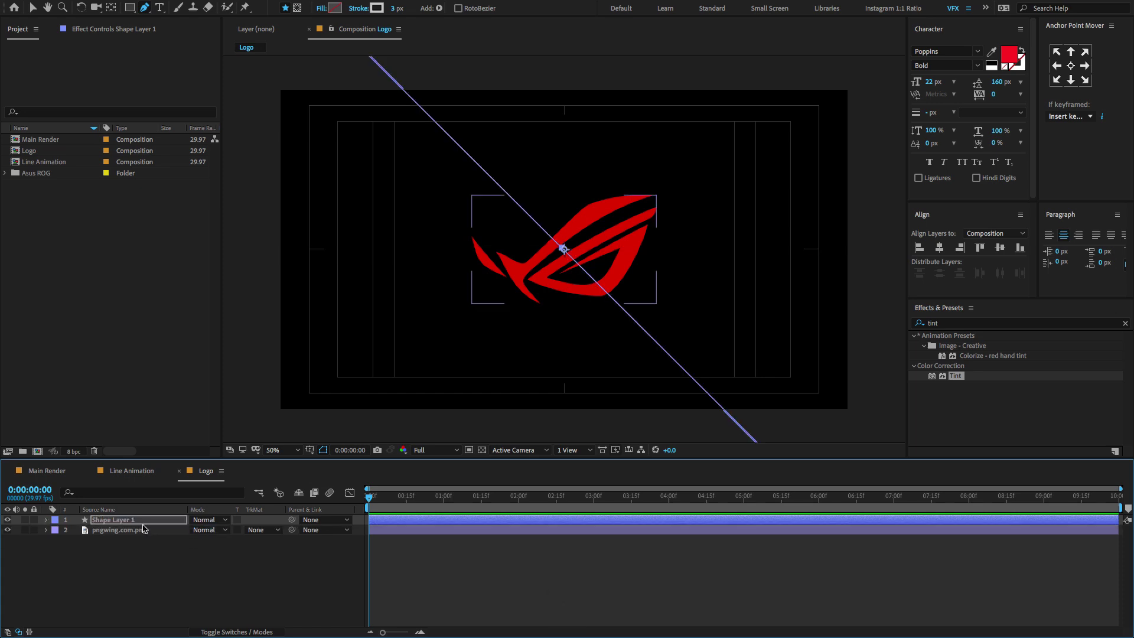
click(35, 520)
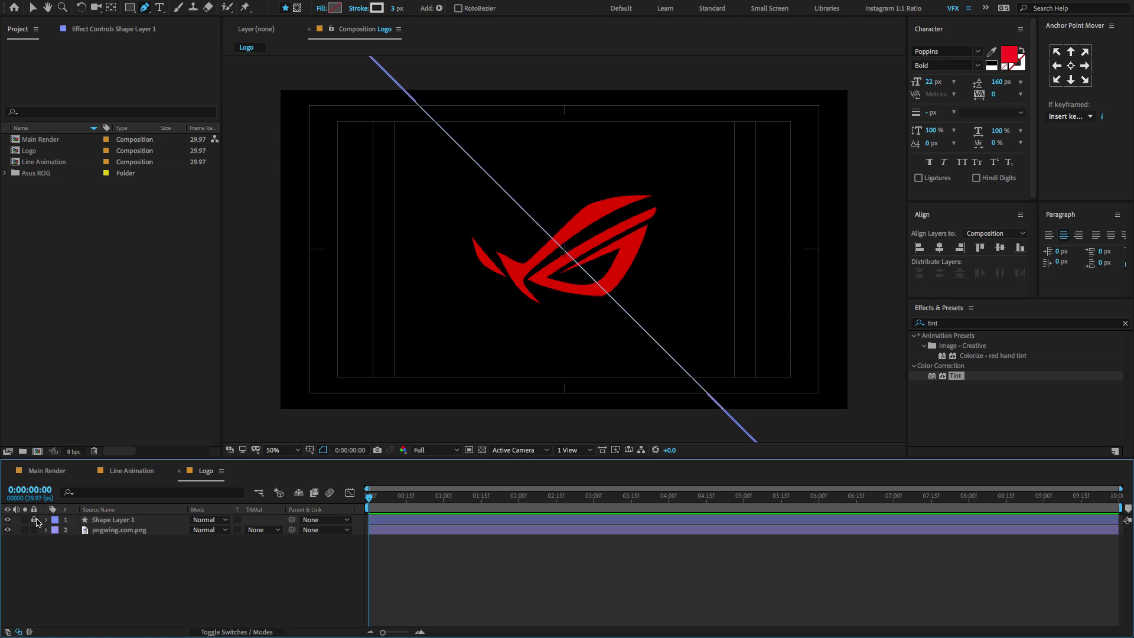
Mask the pngwing.com.png layer with a closed pen path along the diagonal line, enclosing the upper-right half of the logo.
click(122, 531)
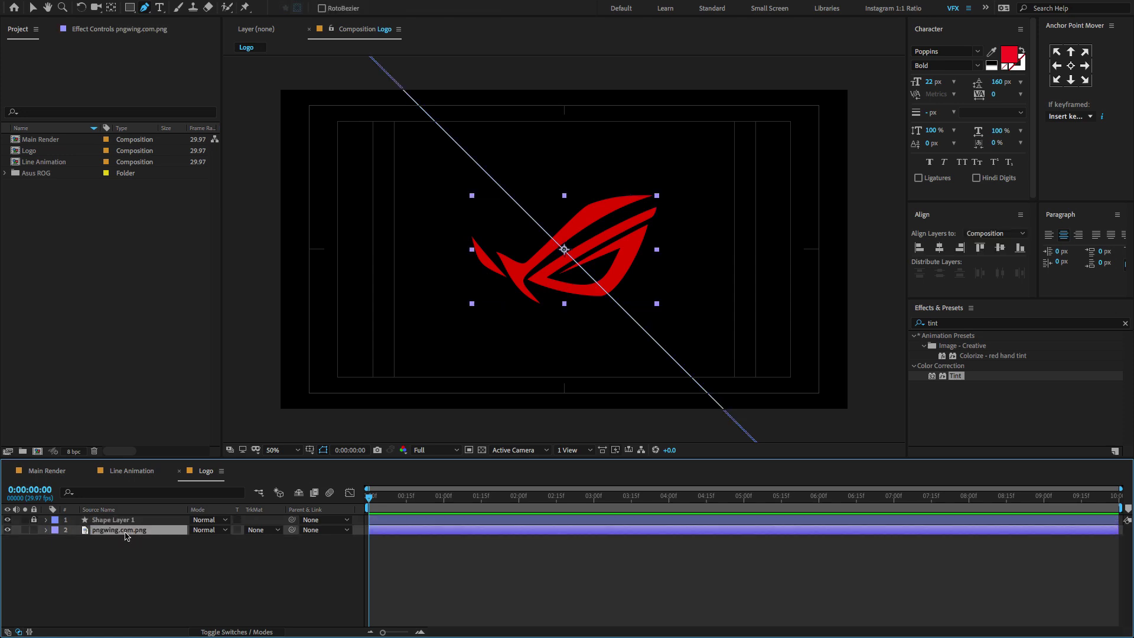
click(145, 9)
click(400, 86)
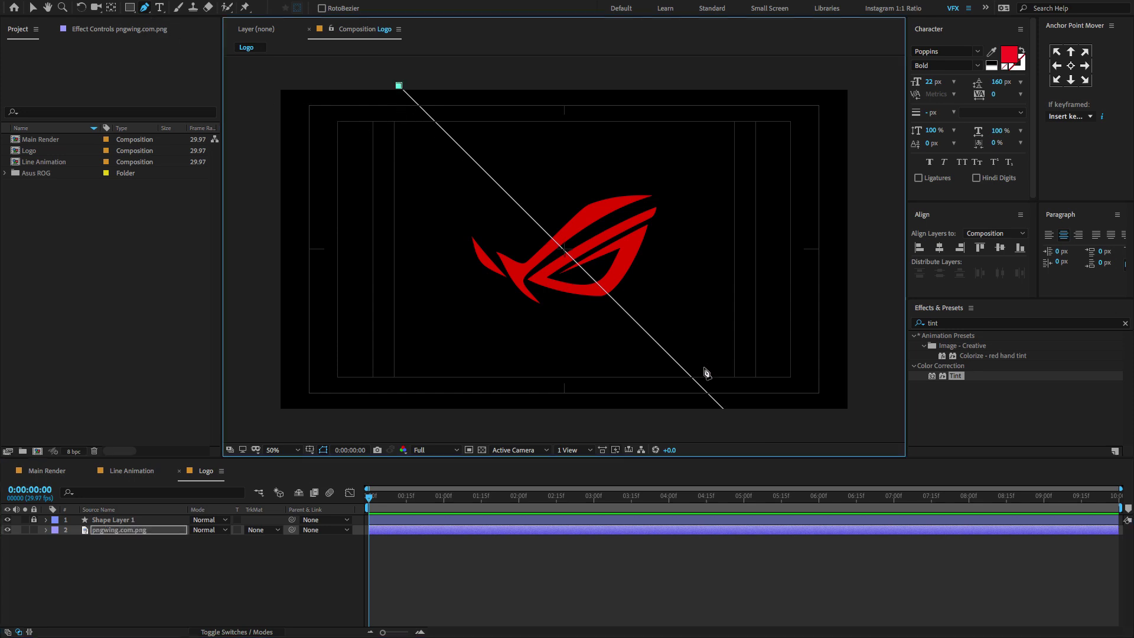
click(752, 434)
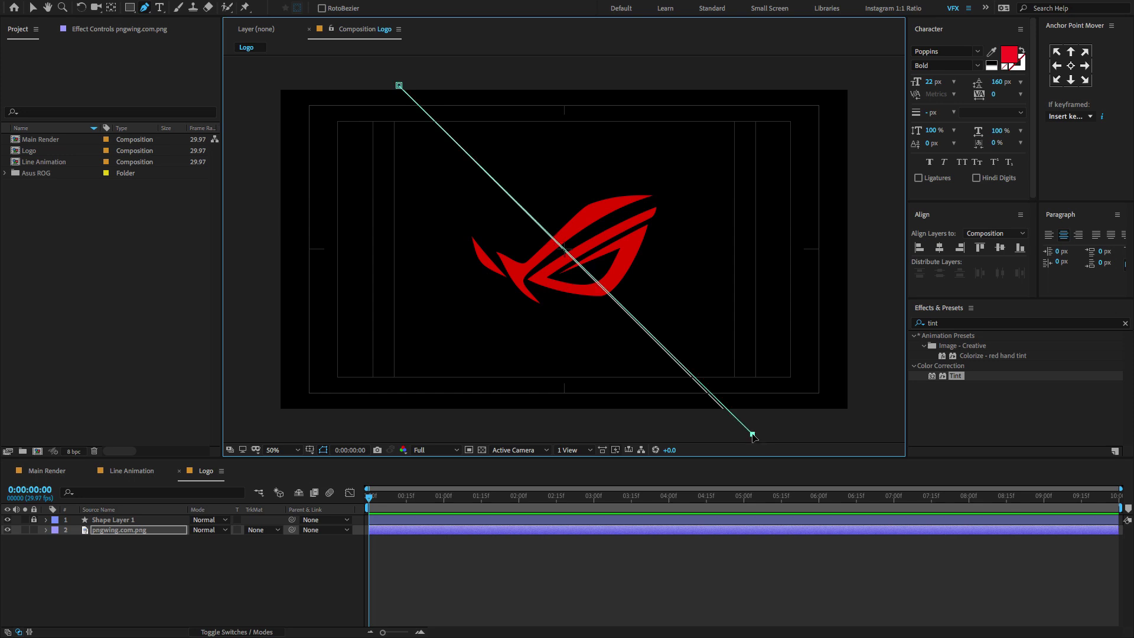
drag(752, 435, 742, 426)
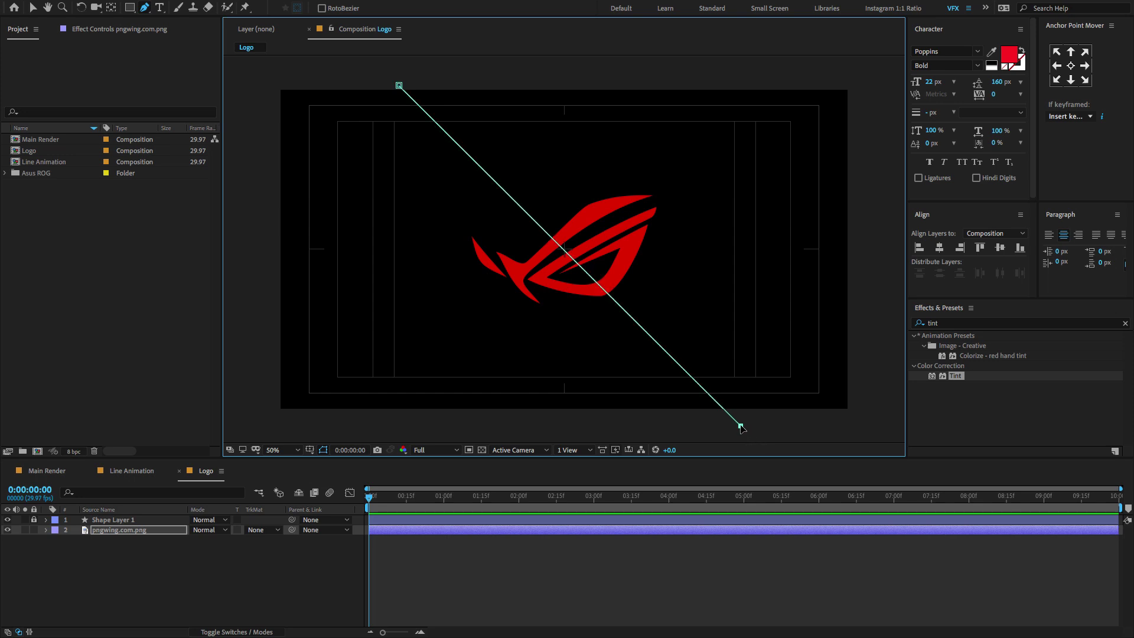
click(890, 419)
click(884, 79)
click(434, 66)
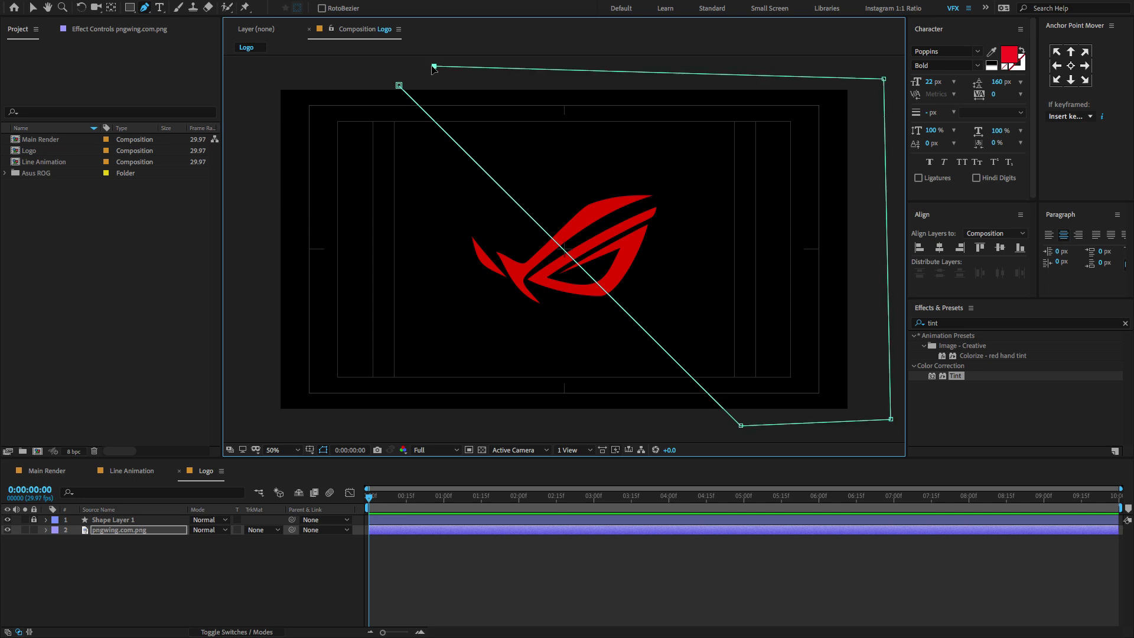
click(400, 86)
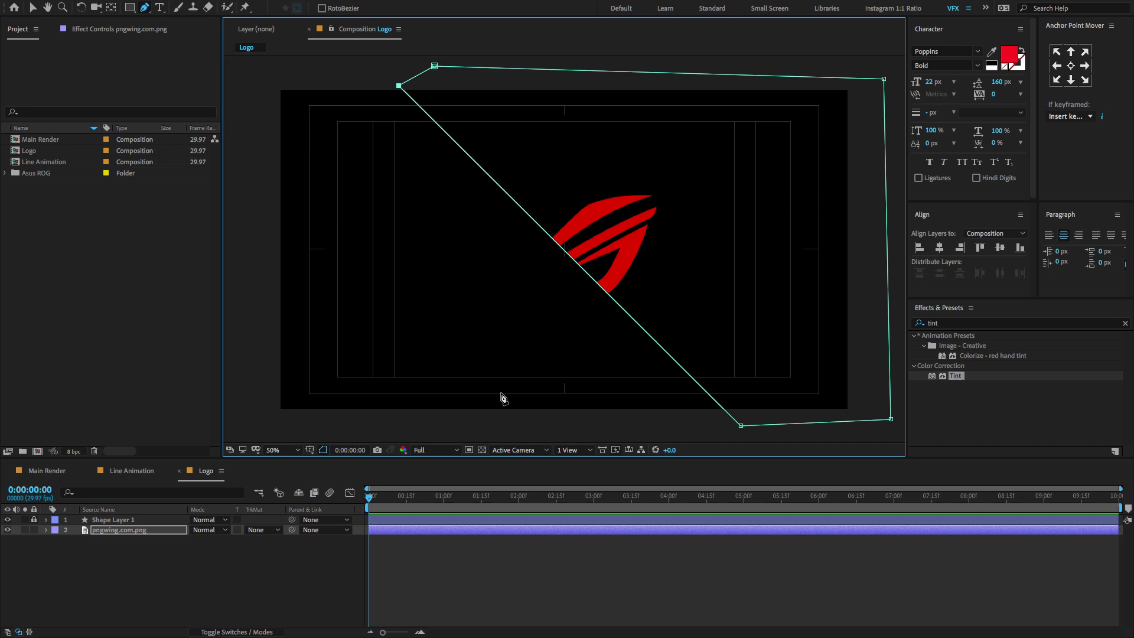
Duplicate the masked logo layer and invert Mask 1 on the lower copy, checking each half by toggling its visibility.
click(162, 531)
key(super+d)
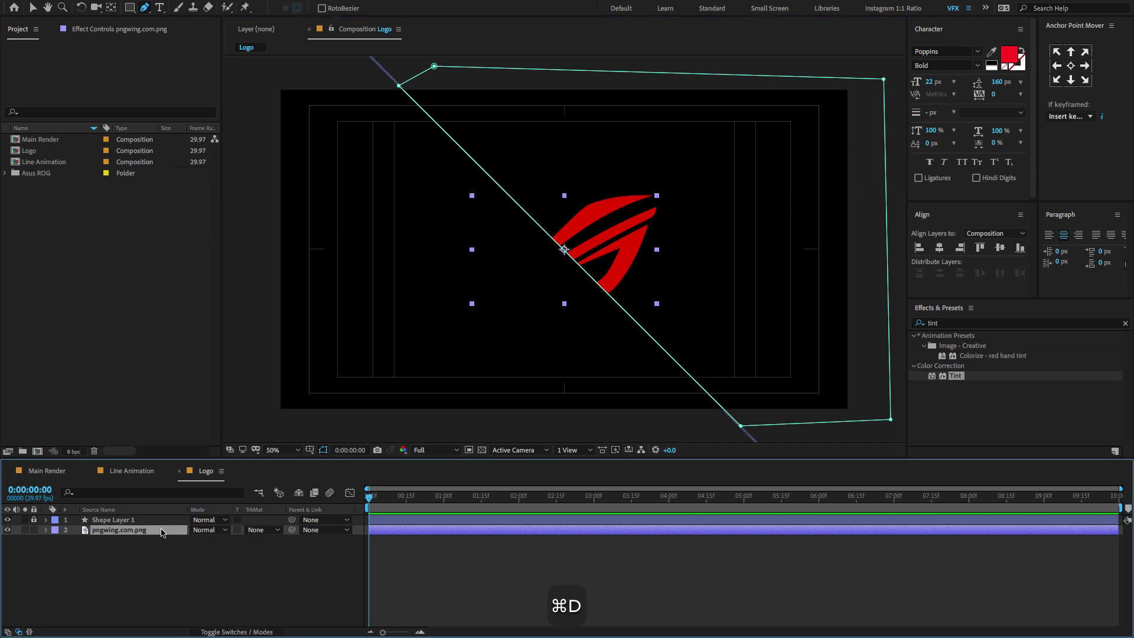
click(158, 540)
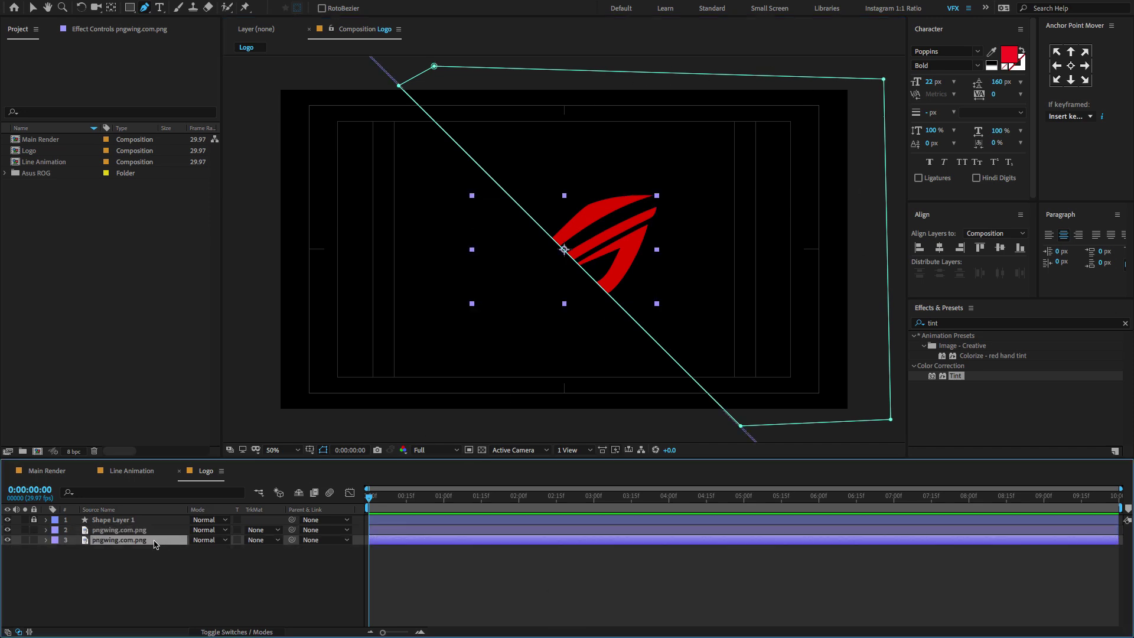
key(m)
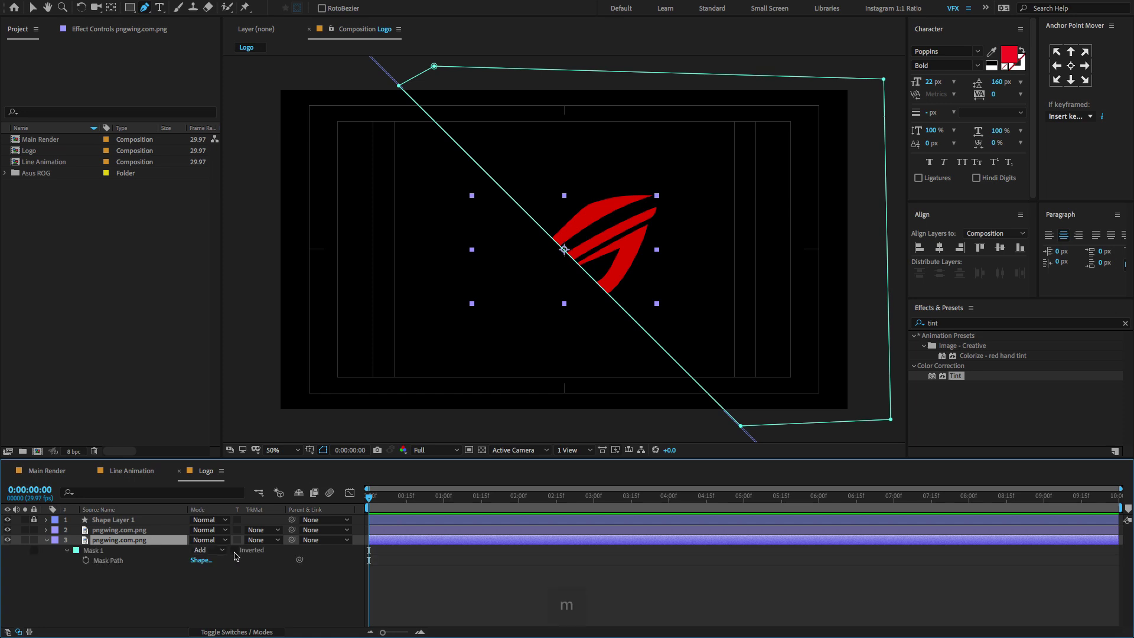
click(235, 551)
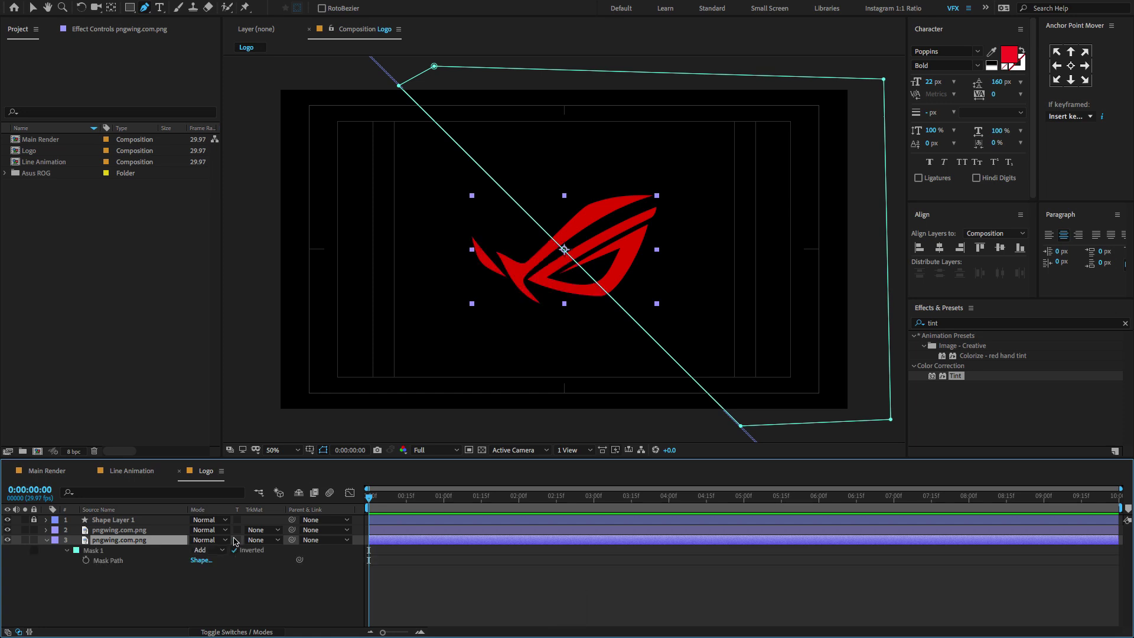
click(46, 540)
click(8, 540)
click(8, 540)
click(7, 529)
click(8, 530)
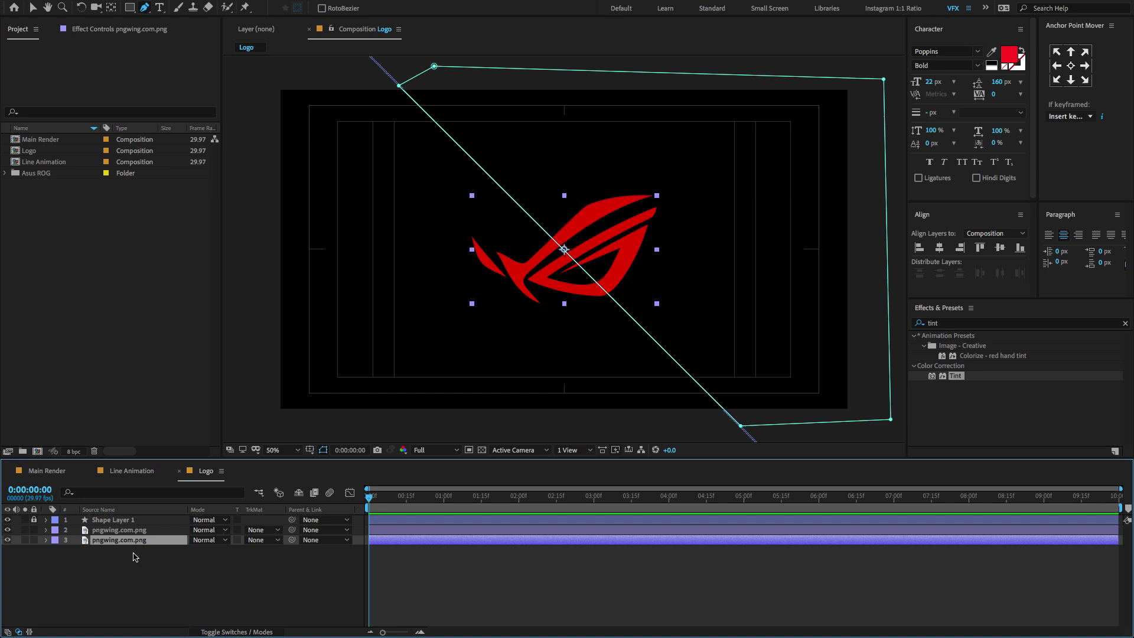
Give both pngwing.com.png layers a light orange label colour and deselect them.
shift+click(118, 529)
click(55, 539)
click(68, 511)
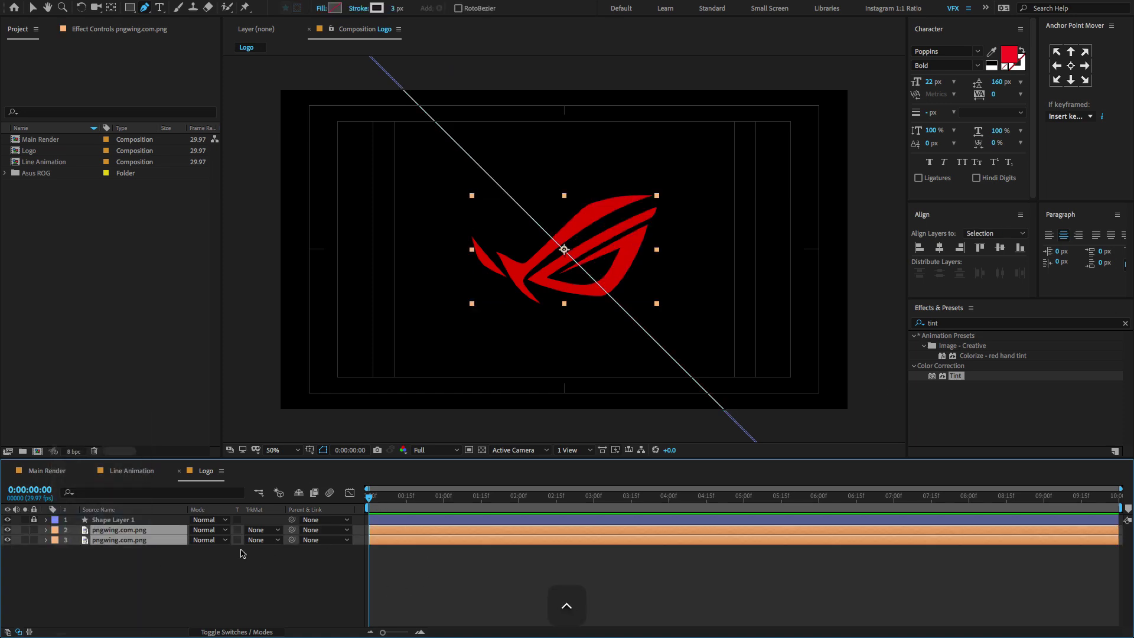
click(172, 564)
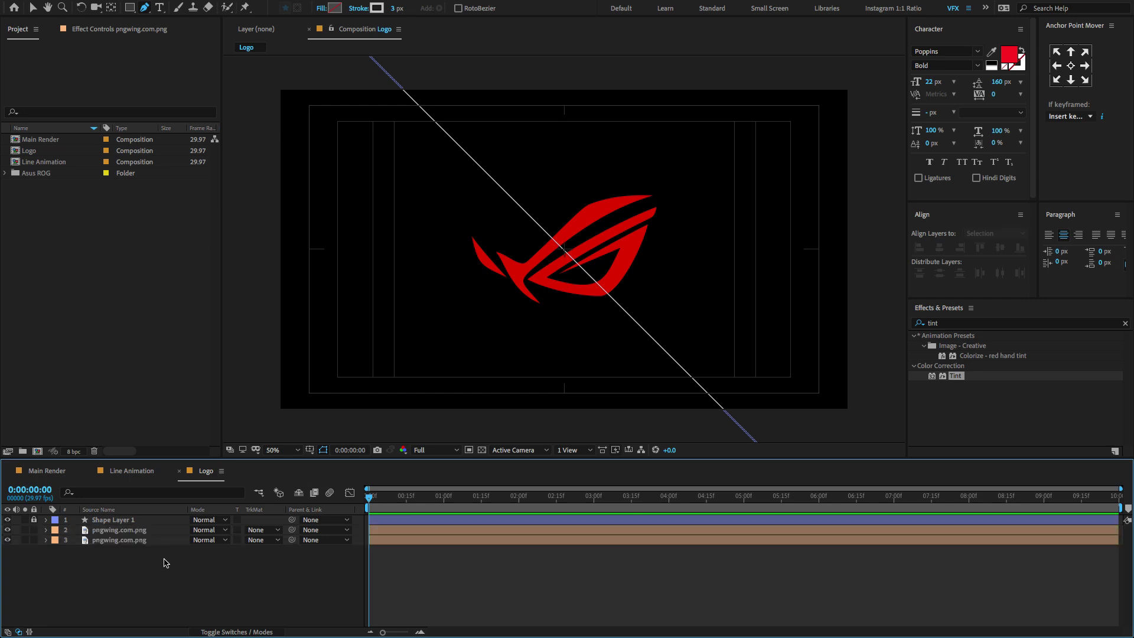
Set Position and Scale keyframes at 0:00:00:00 on both pngwing.com.png layers.
drag(155, 556, 144, 529)
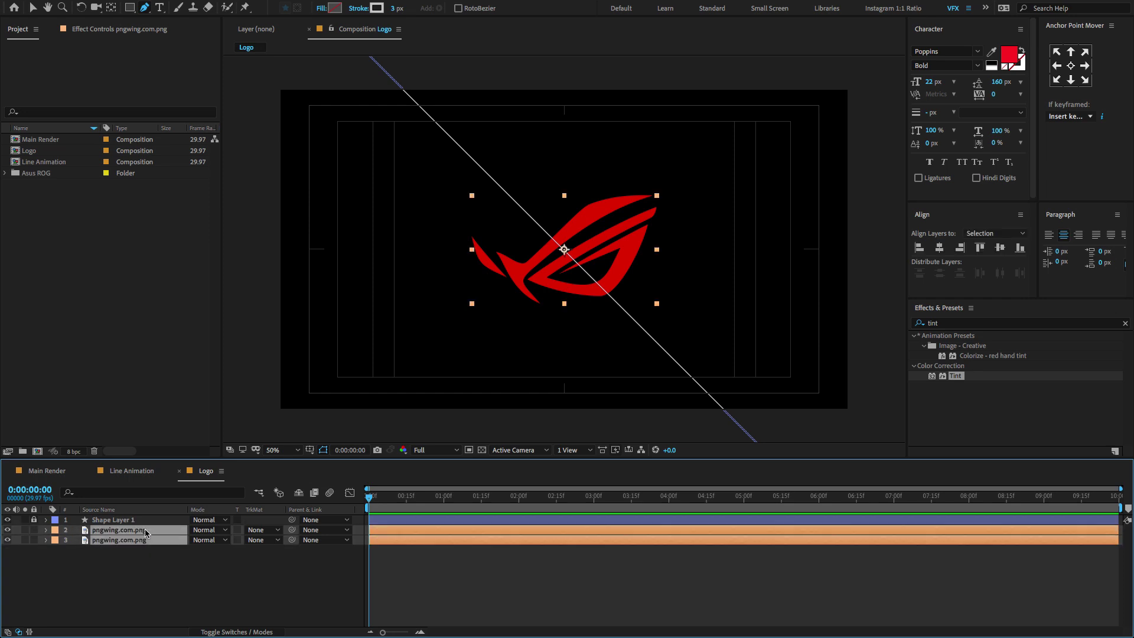
key(shift+p)
key(shift+s)
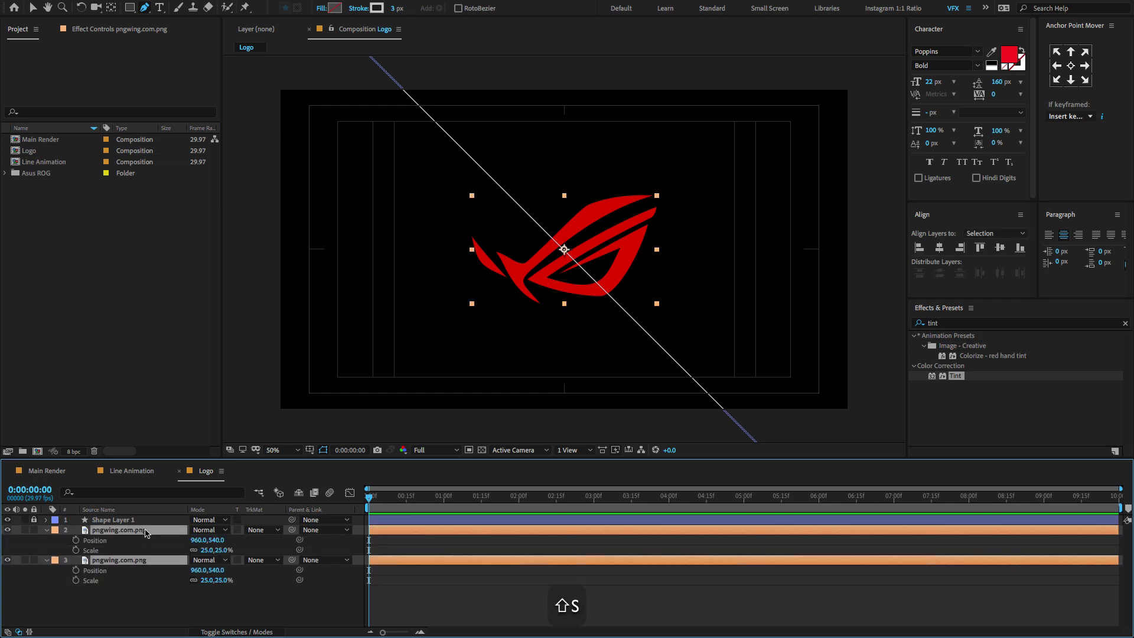
click(76, 540)
click(75, 550)
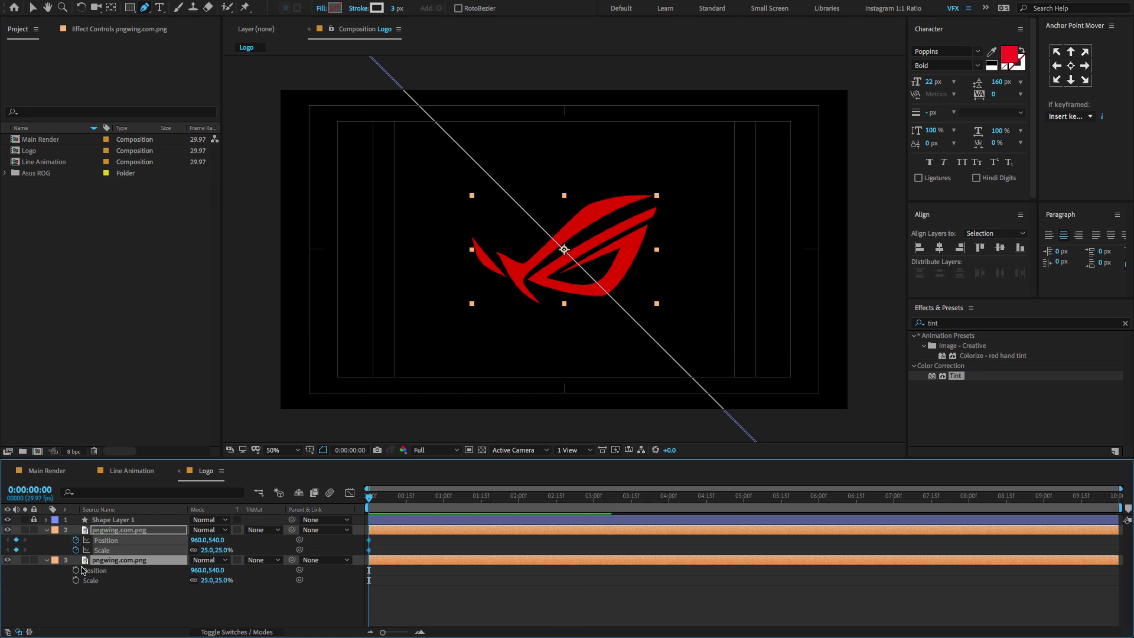
click(75, 570)
click(76, 580)
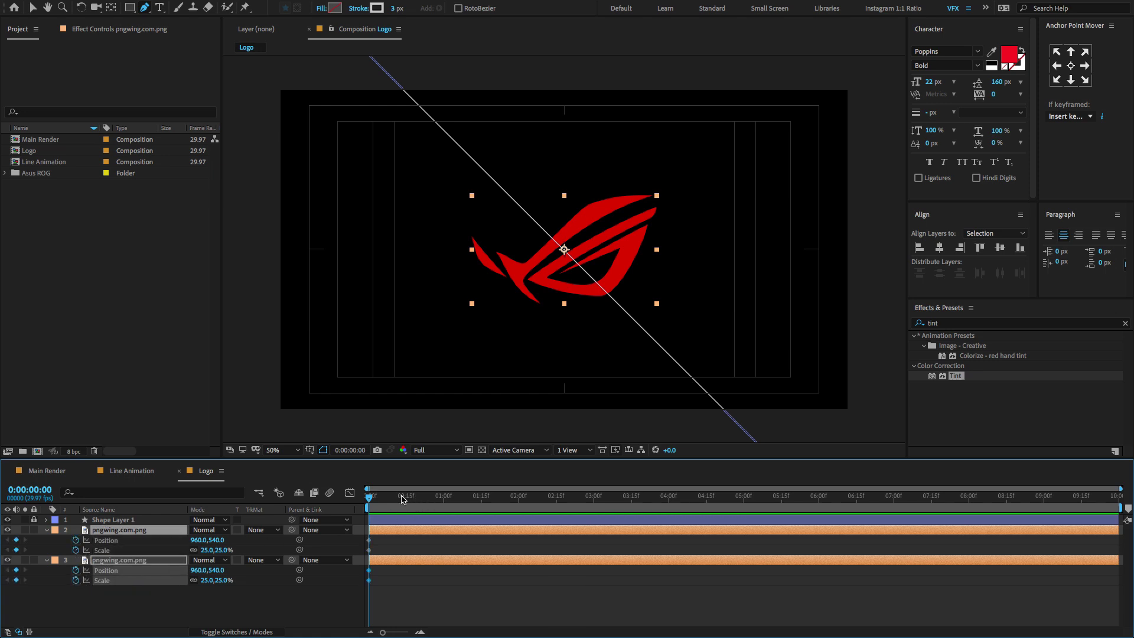
Add Position and Scale keyframes at 0:00:01:00 on both pngwing.com.png layers.
click(443, 499)
click(16, 540)
click(16, 550)
click(16, 570)
click(16, 580)
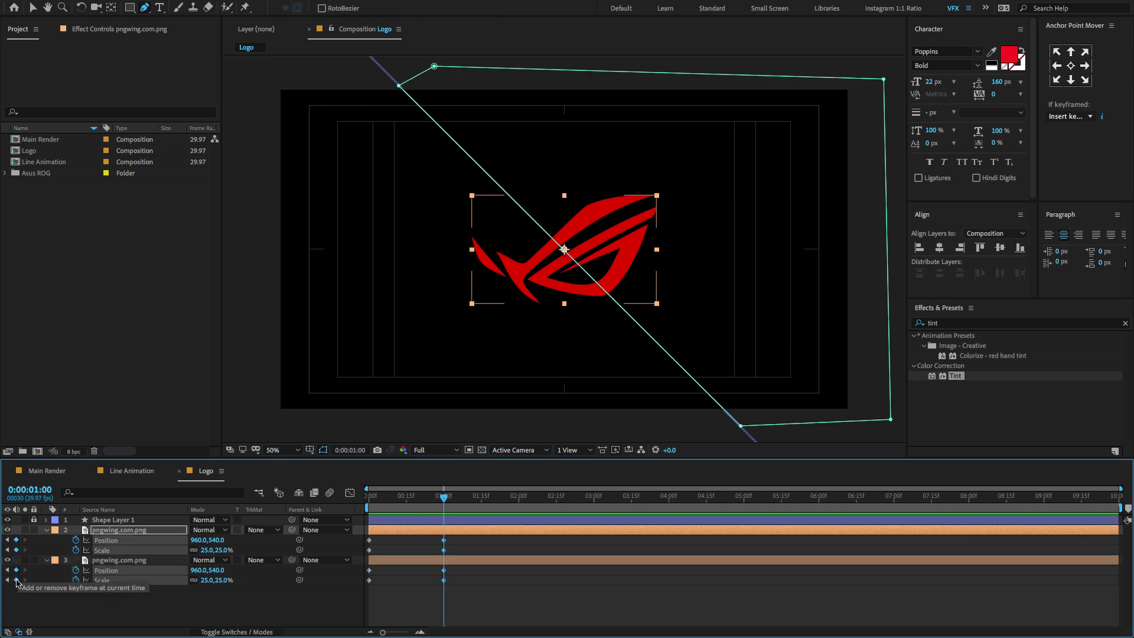
Set the Scale of both logo layers to 12% at the one-second keyframe.
shift+click(231, 553)
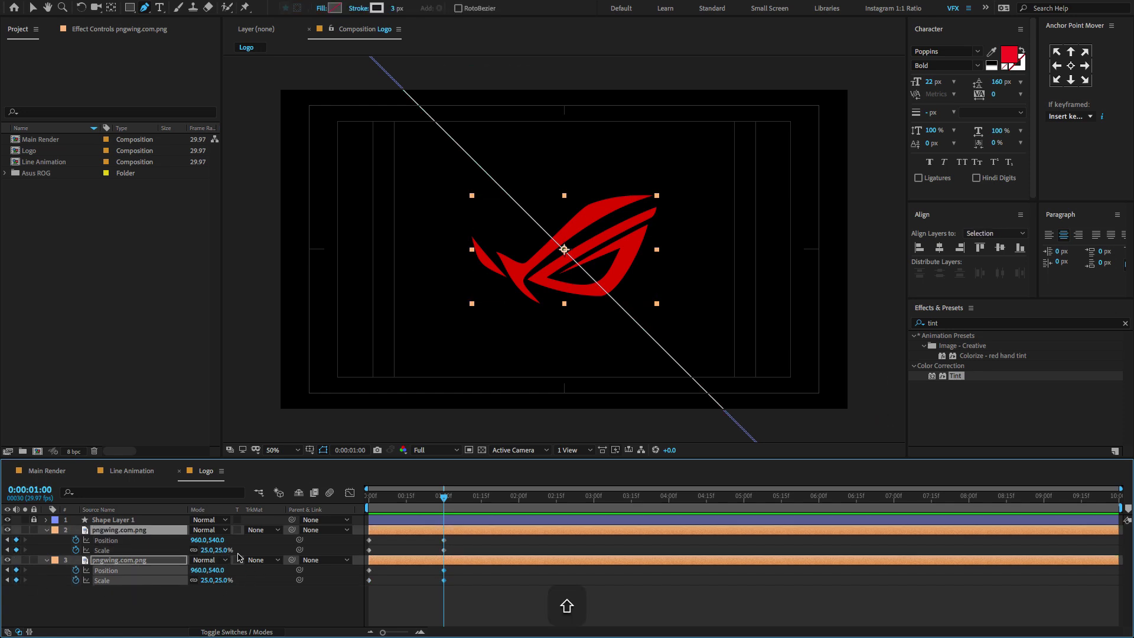
click(222, 550)
text(12)
key(Return)
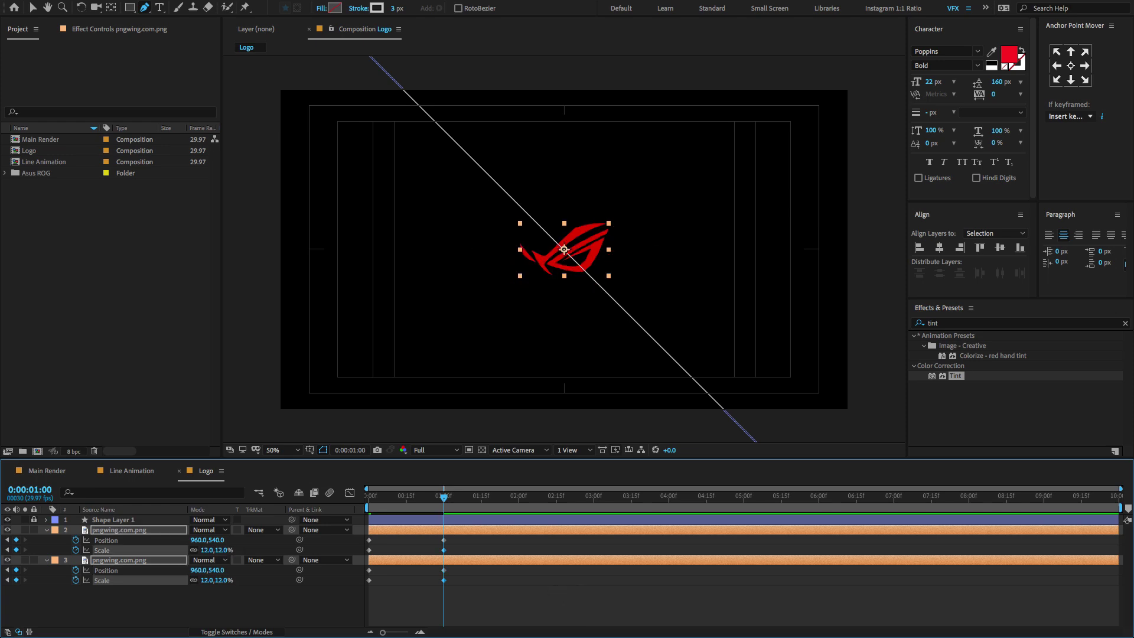
Offset the upper-right logo half along the diagonal line by setting its Position to 806, 357 at 0:00:00:00.
drag(417, 506, 346, 509)
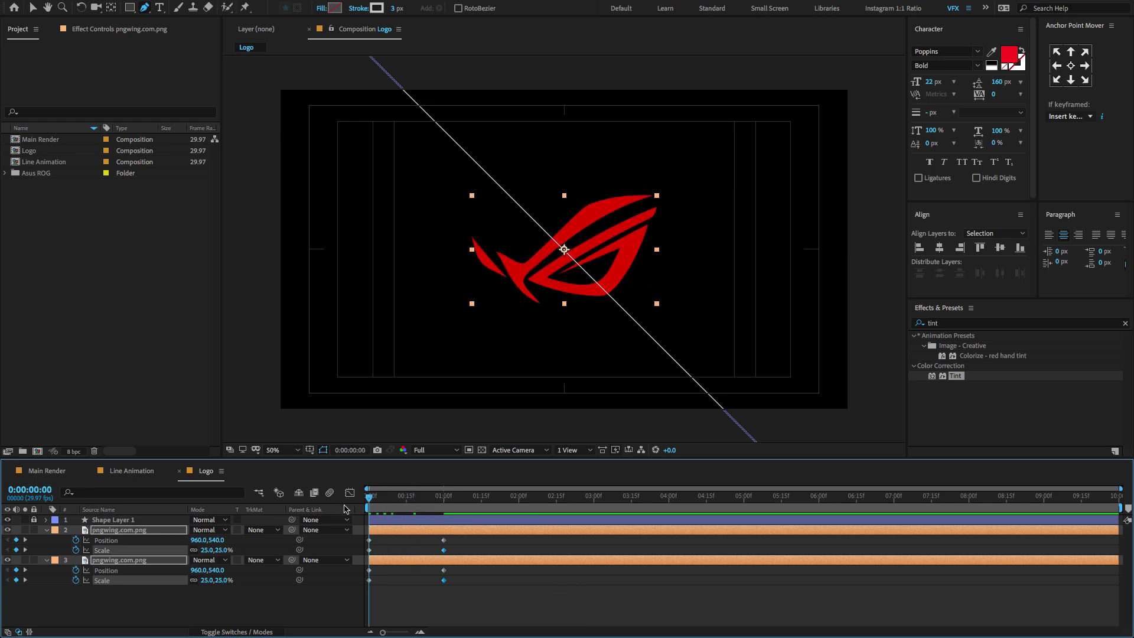
click(151, 535)
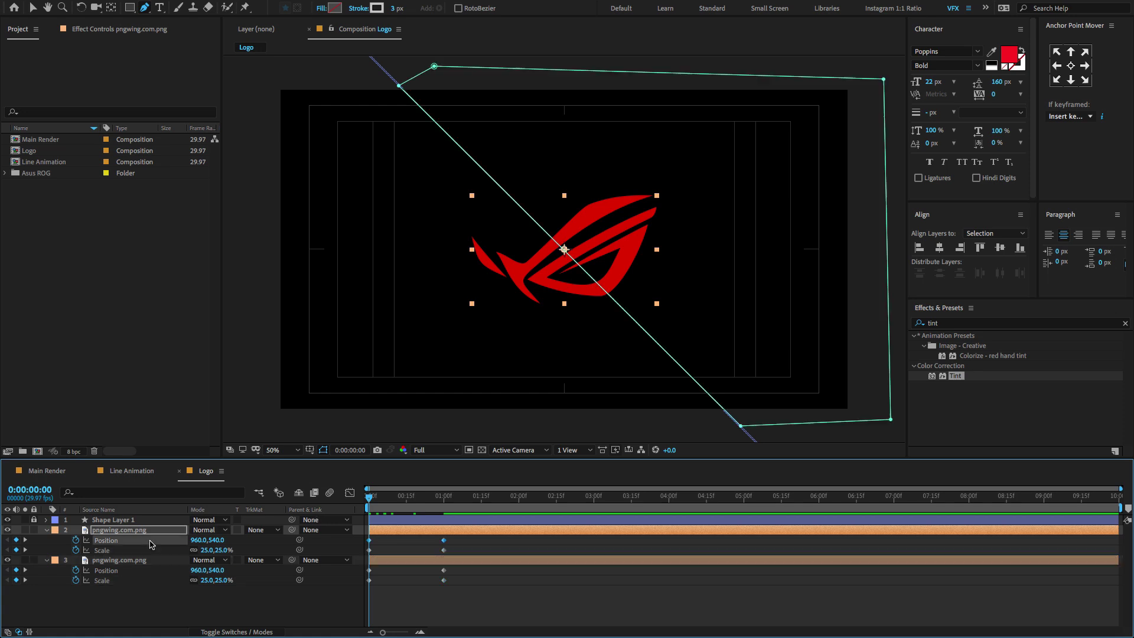
key(period)
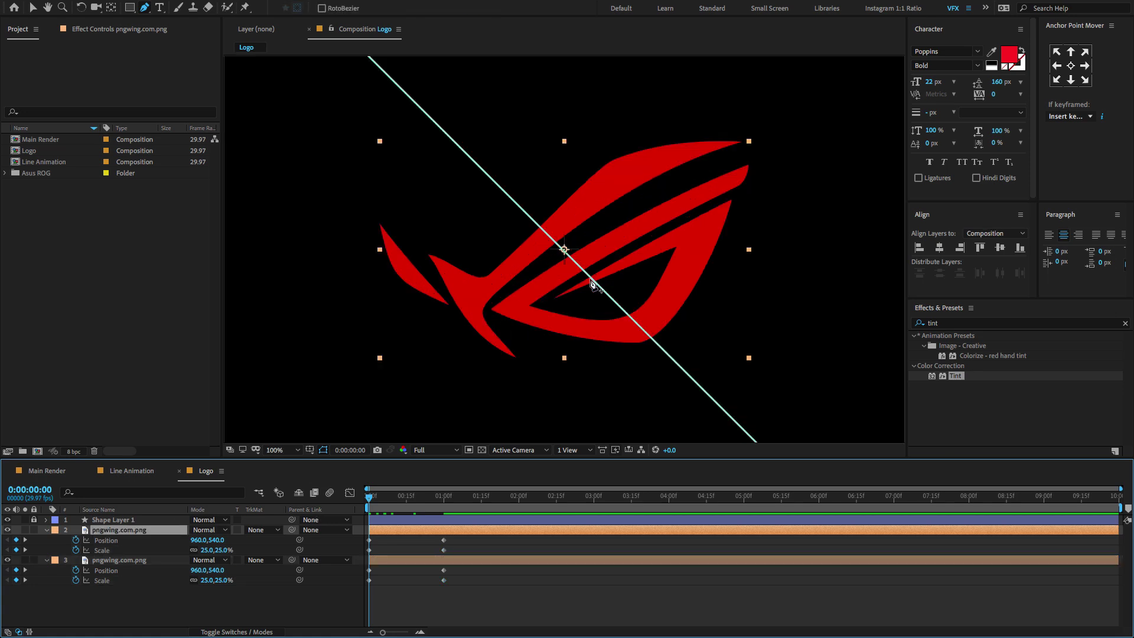
key(v)
drag(195, 540, 170, 539)
key(period)
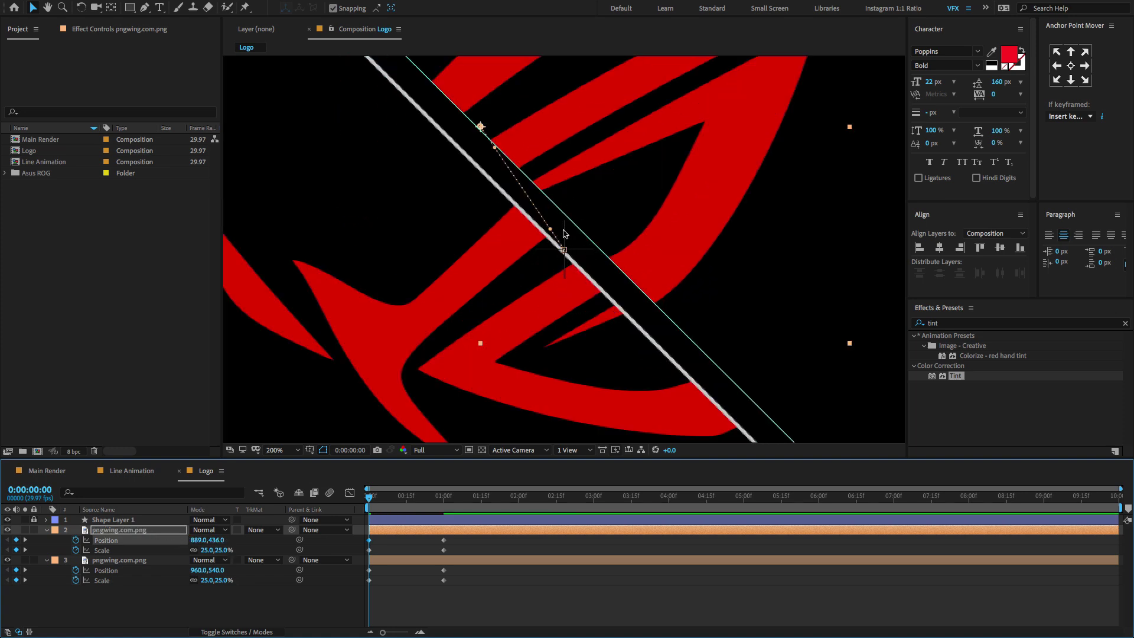
drag(200, 540, 174, 540)
key(period)
key(period)
key(period)
key(period)
key(comma)
key(comma)
key(comma)
key(comma)
key(comma)
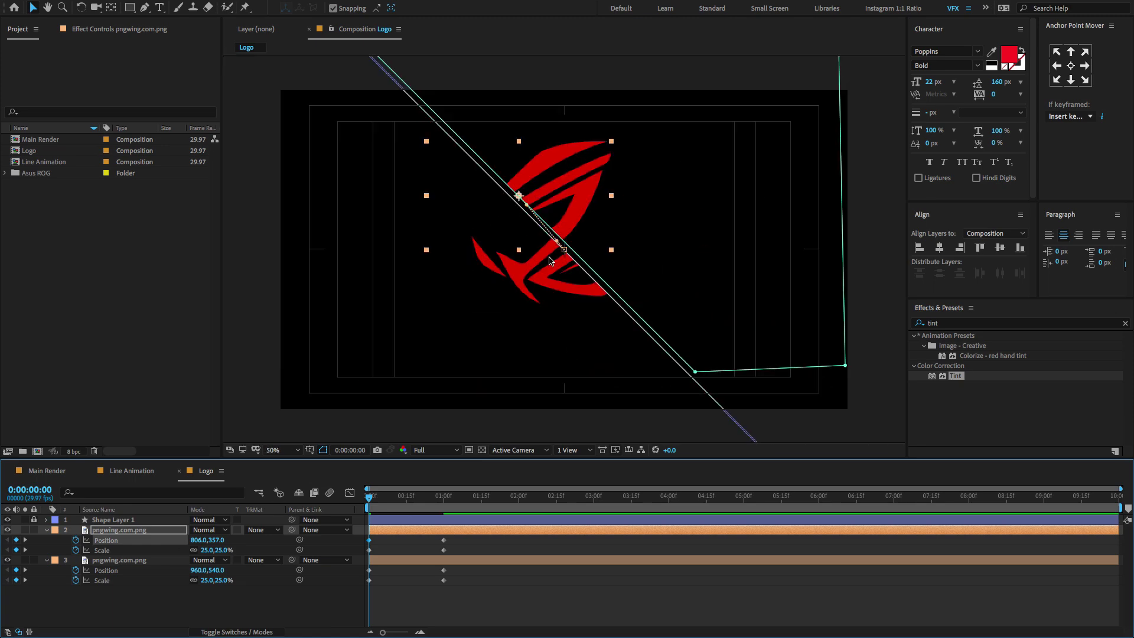
Offset the lower-left logo half along the diagonal line by setting its Position to 1007, 609 at 0:00:00:00.
click(143, 560)
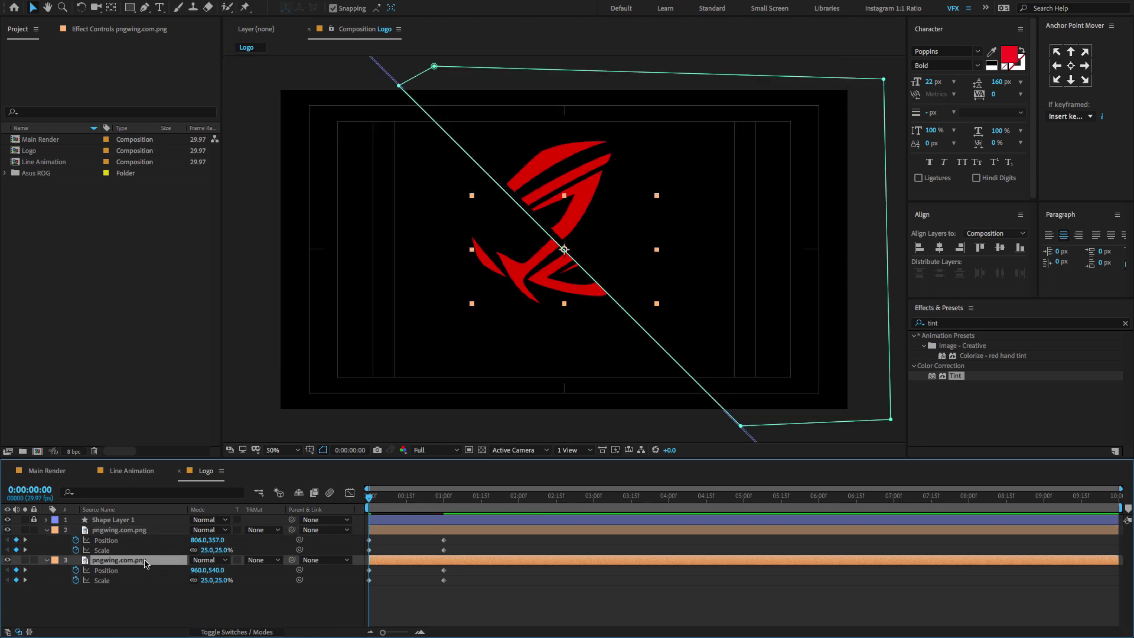
mouse_move(195, 570)
mouse_down()
mouse_move(263, 569)
mouse_move(217, 570)
mouse_up()
key(period)
key(period)
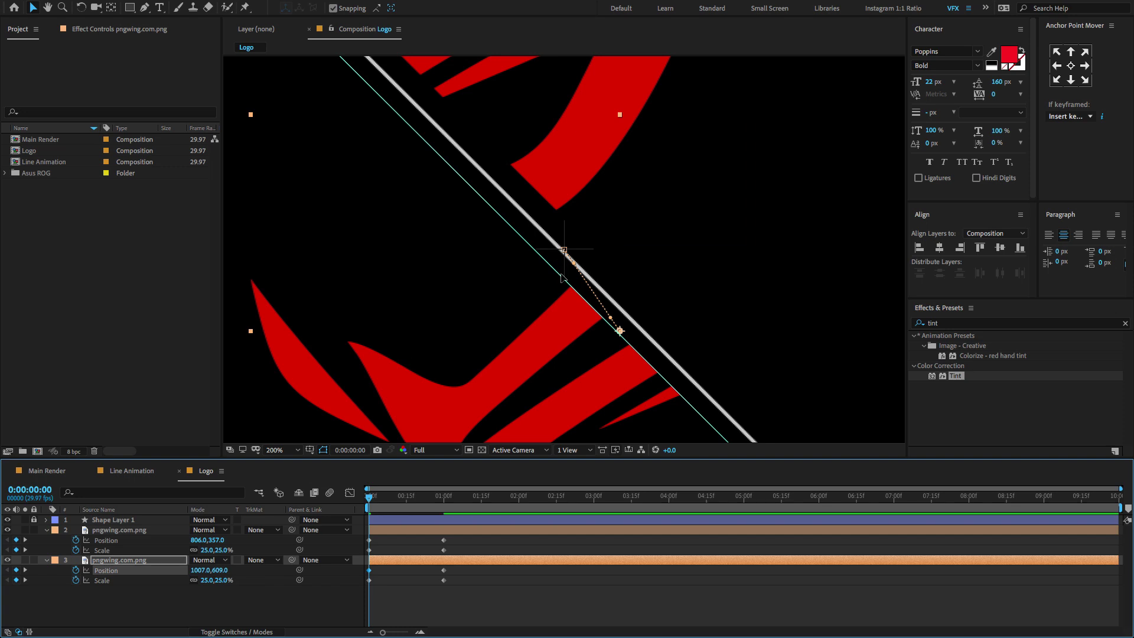
key(comma)
key(comma)
key(comma)
key(comma)
Hide the Shape Layer 1 guide line and collapse the properties of both pngwing.com.png layers.
click(7, 519)
click(46, 529)
click(46, 540)
click(236, 605)
click(133, 539)
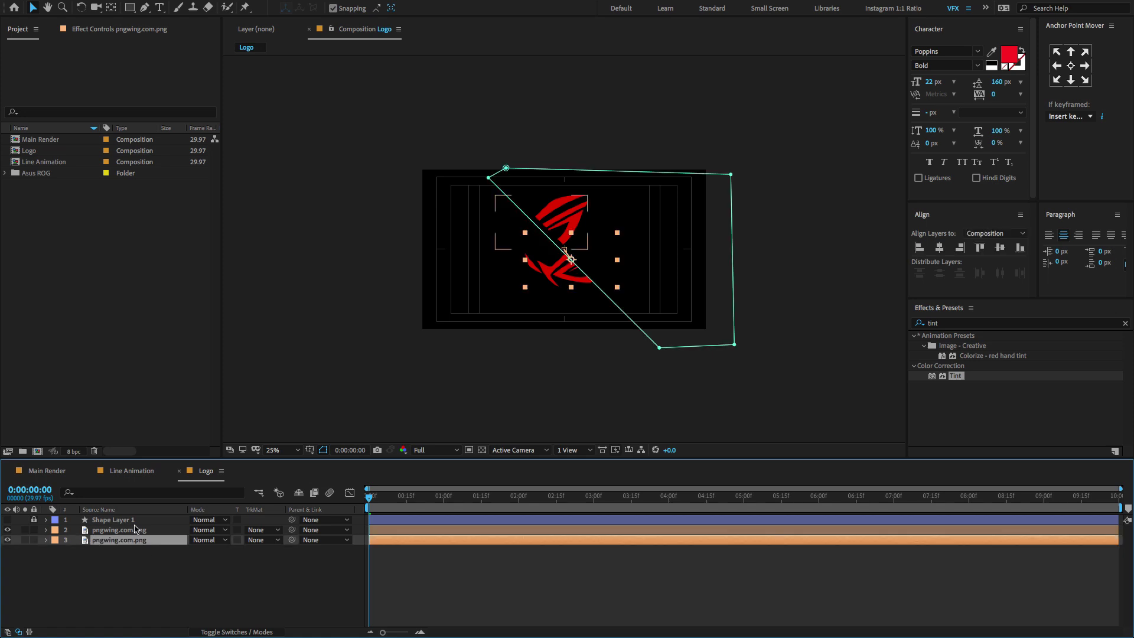
Reveal the keyframes of both pngwing.com.png layers, preview the motion and apply Easy Ease to all of their Position and Scale keyframes.
shift+click(134, 530)
key(shift+u)
key(space)
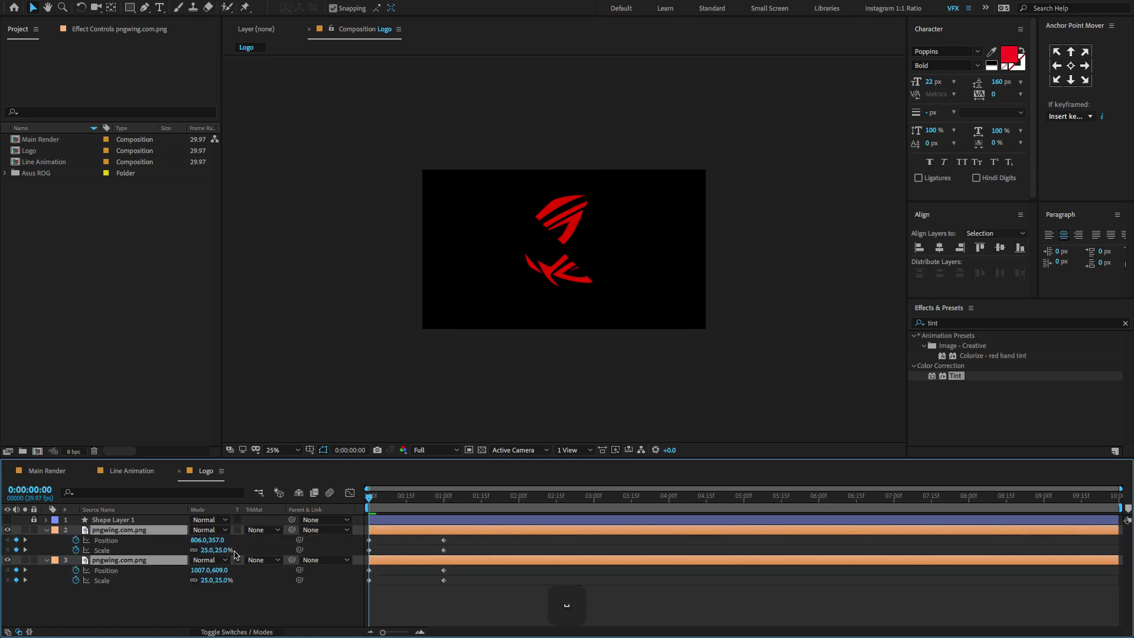
key(space)
drag(525, 594, 347, 527)
key(F9)
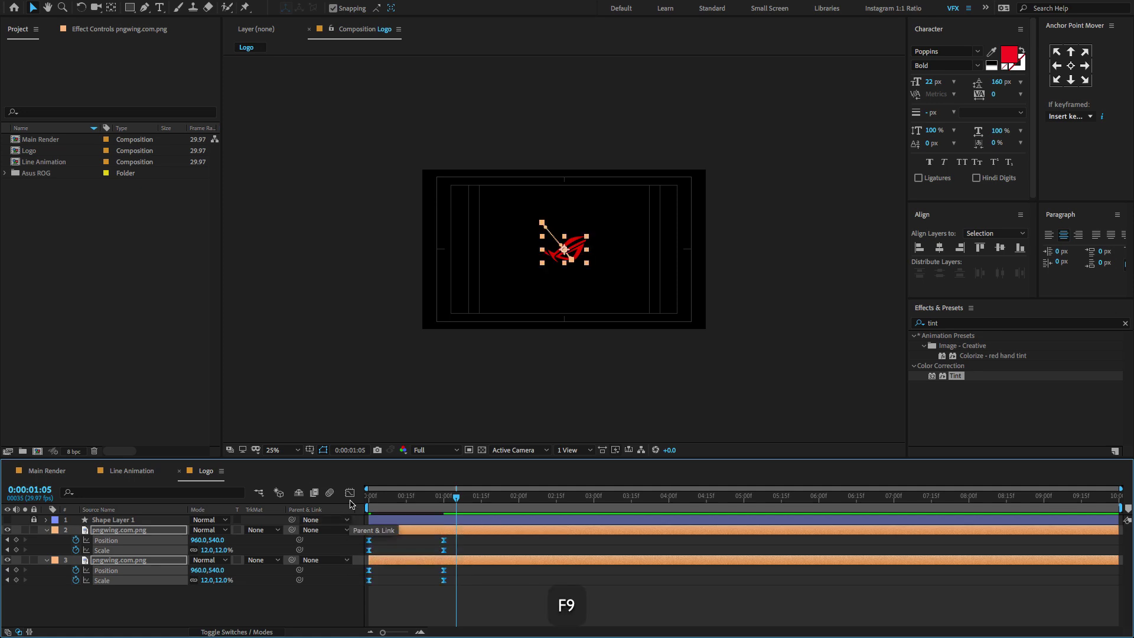
Extend the keyframe influence handles inward in the Graph Editor so the logo halves' speed peaks mid-move, and preview the animation.
click(350, 493)
scroll(412, 569, up, 5)
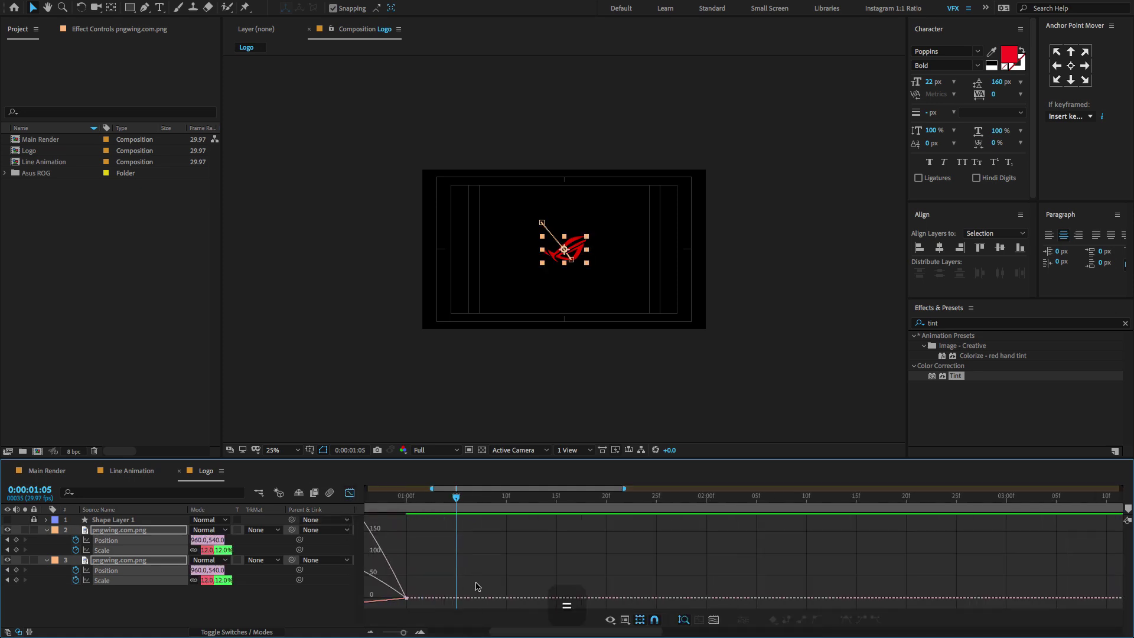
drag(699, 583, 351, 611)
drag(419, 599, 482, 599)
drag(617, 598, 551, 598)
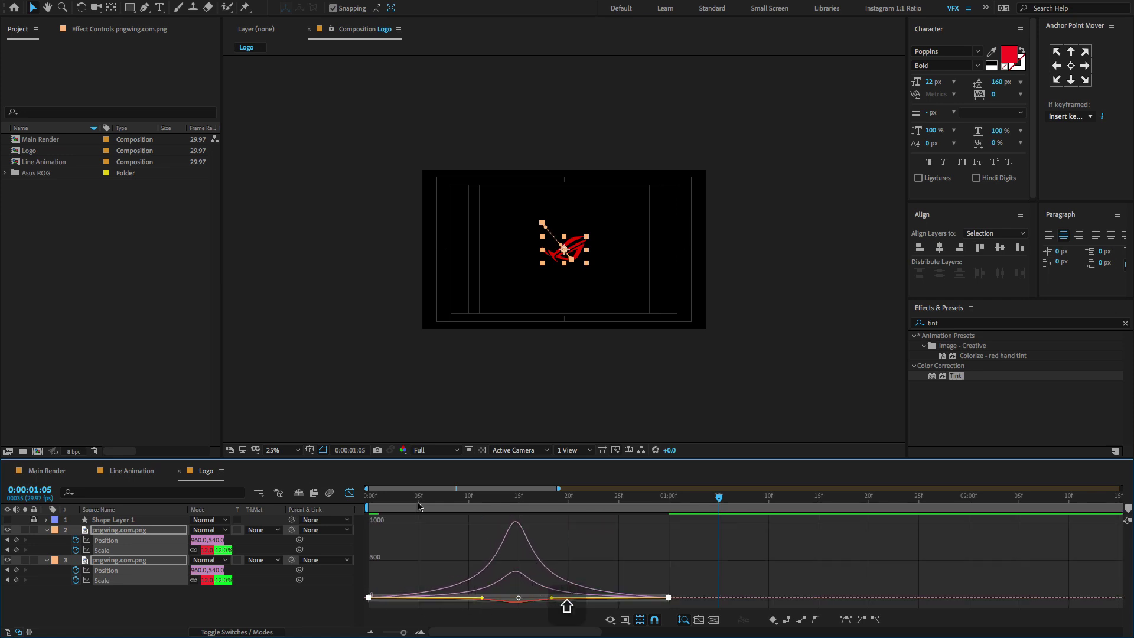
drag(421, 508, 372, 509)
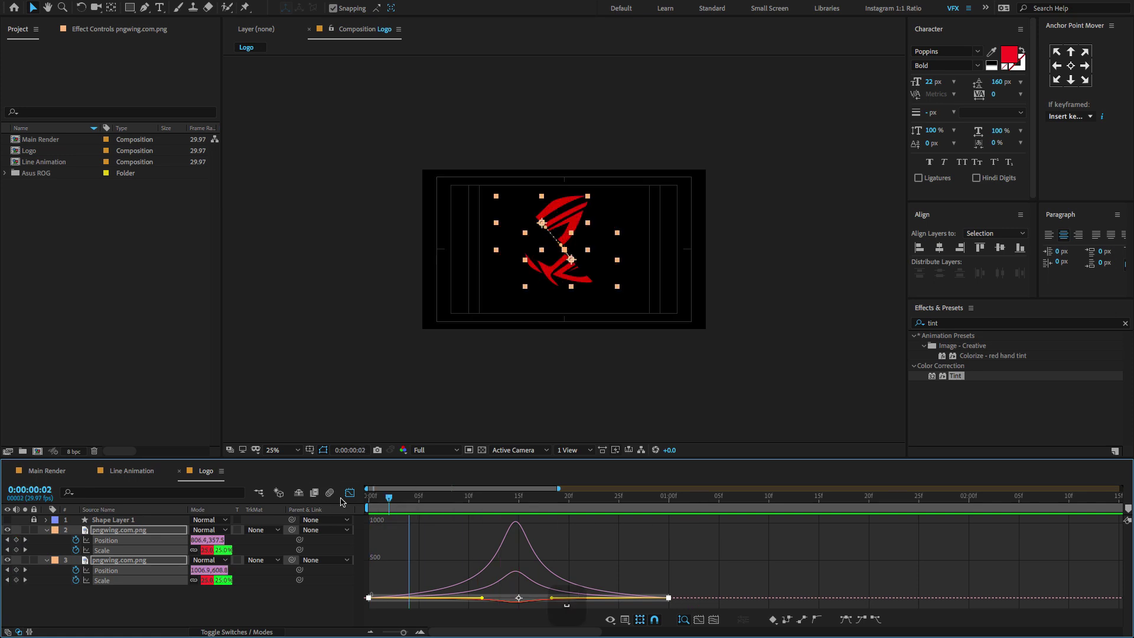
key(space)
click(349, 493)
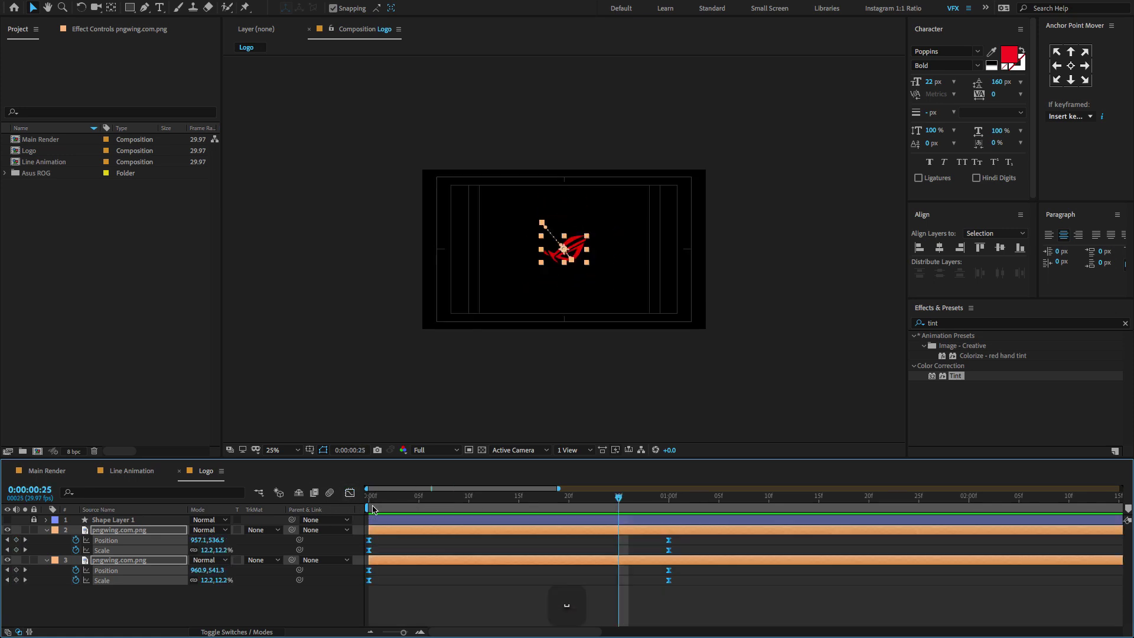
Move the ending Position and Scale keyframes of both logo layers to 0:00:00:15, preview the timing and collapse the layers.
drag(688, 536, 518, 586)
key(space)
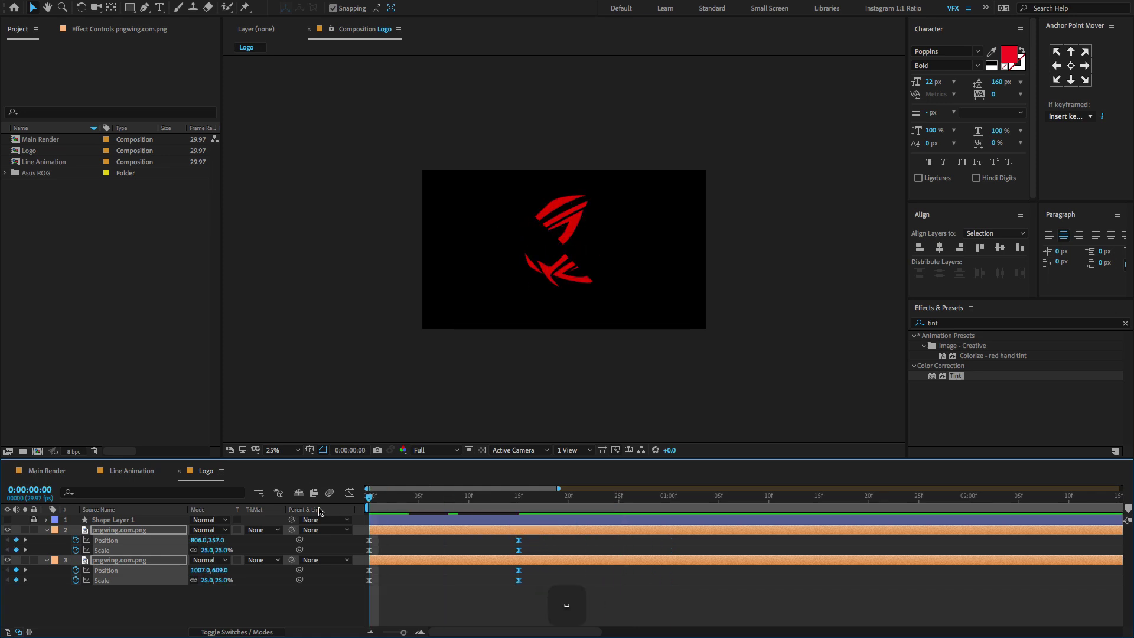
key(space)
key(space)
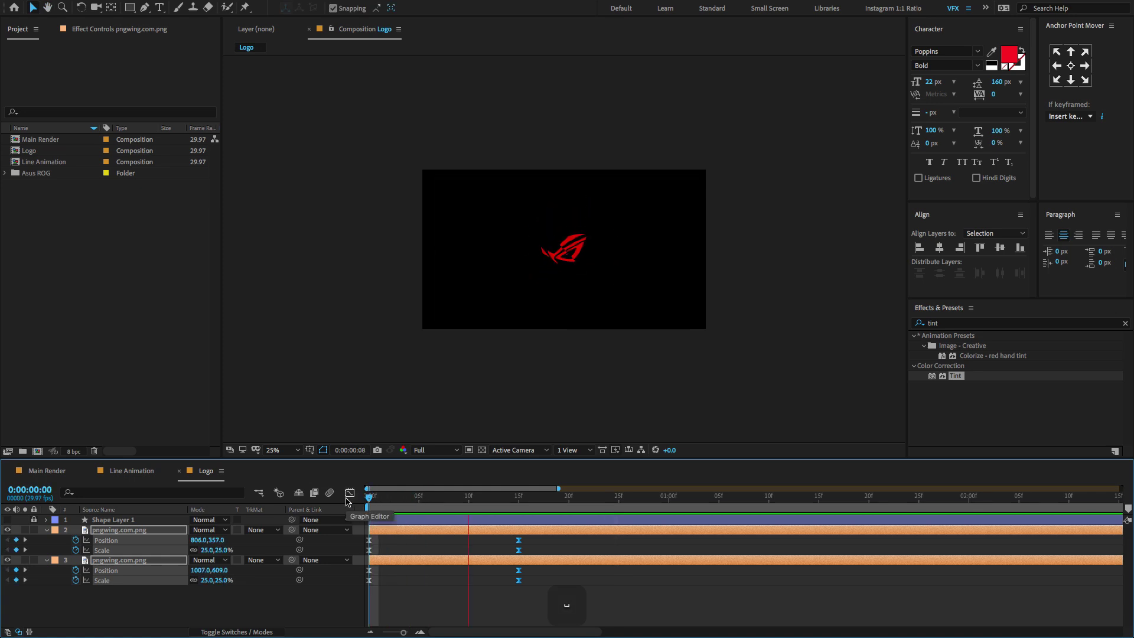
key(super+a)
key(a)
key(a)
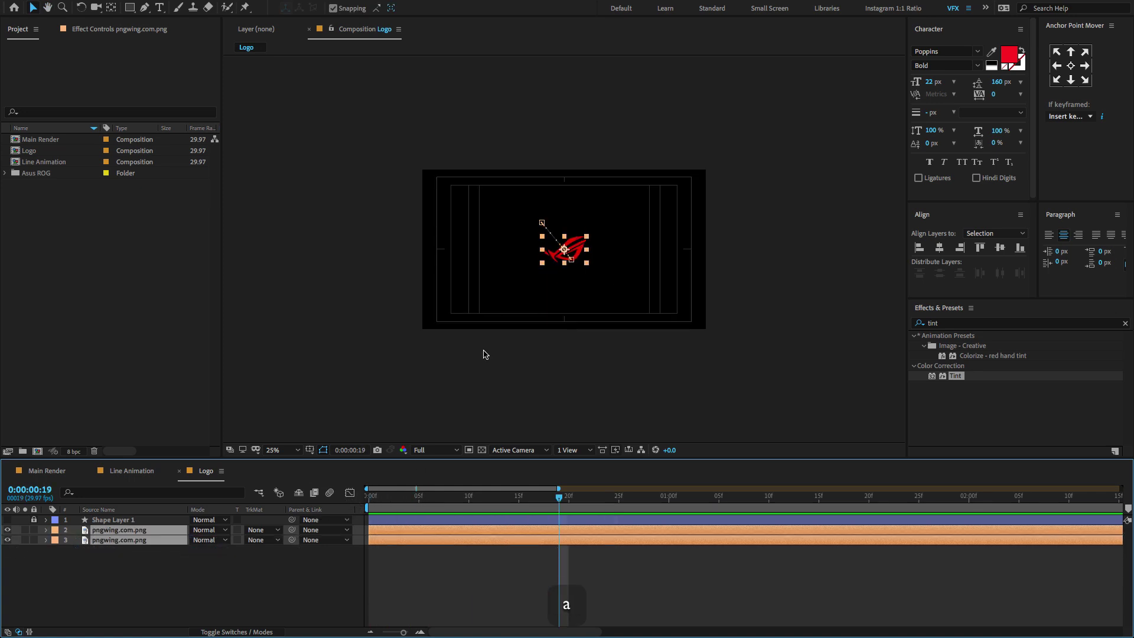
Create an adjustment layer in the Logo composition and name it GLOW.
key(period)
key(period)
click(162, 567)
right_click(156, 565)
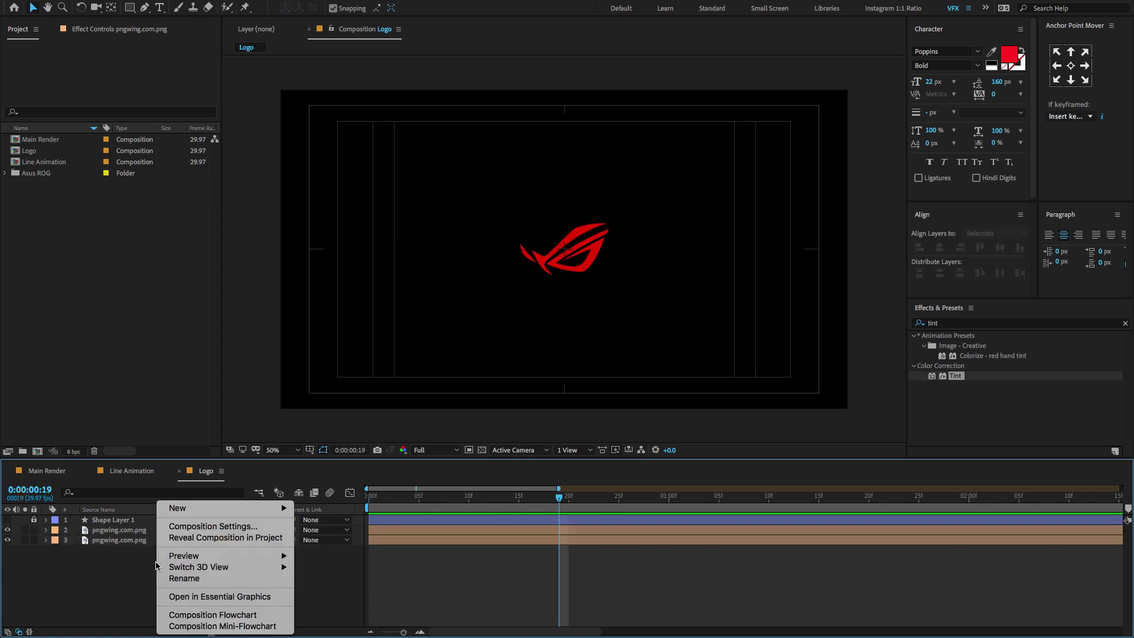
mouse_move(227, 509)
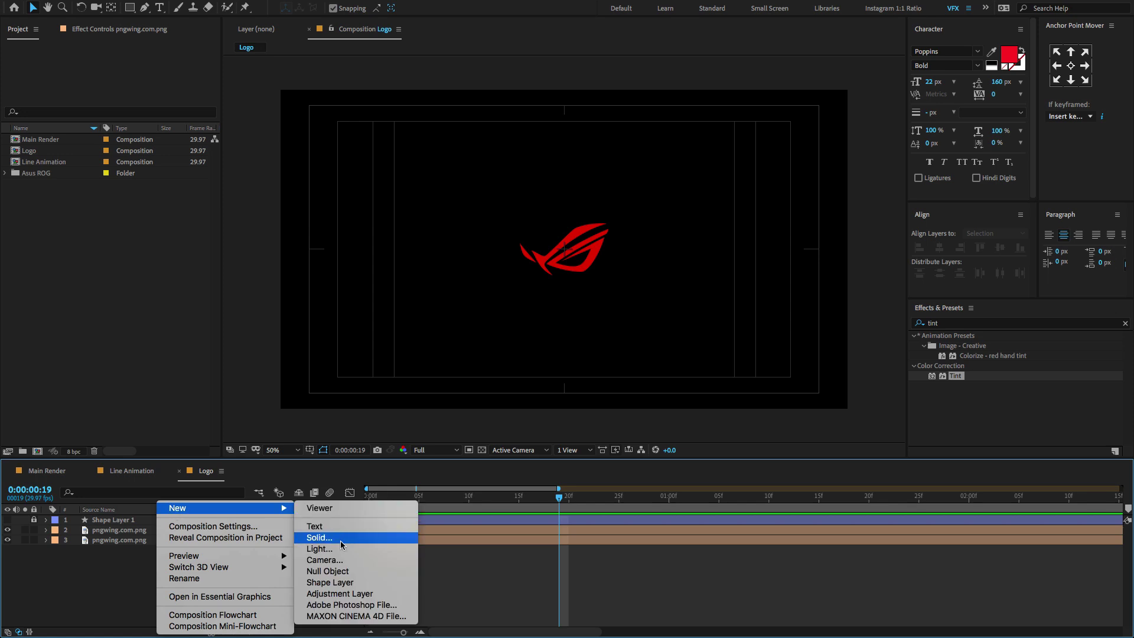
click(346, 594)
key(Return)
text(GLOW)
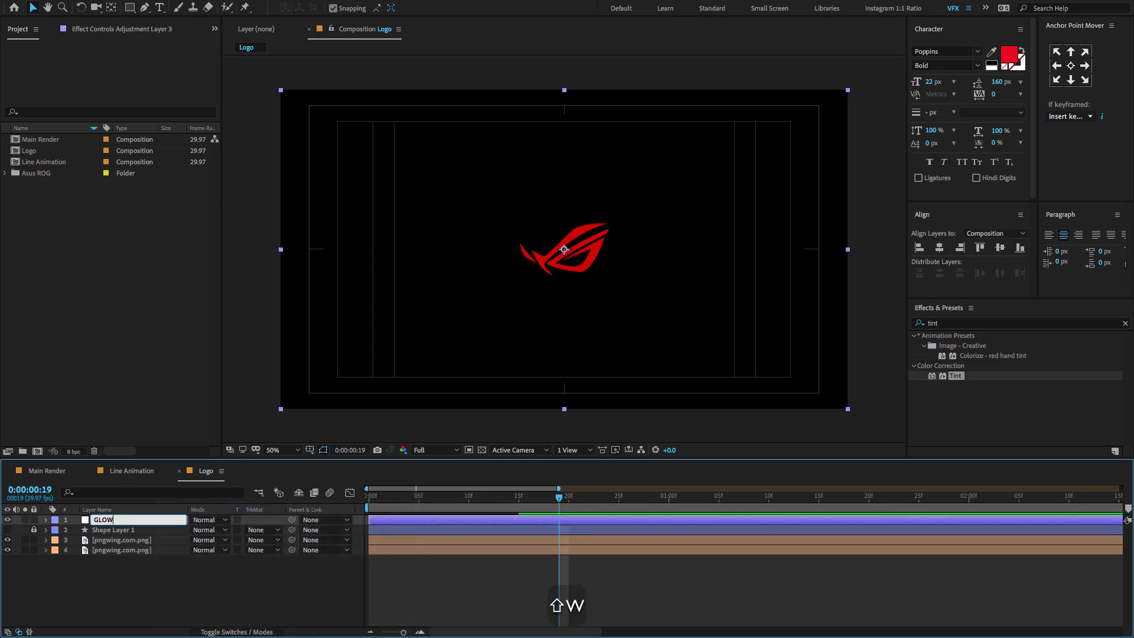
click(361, 588)
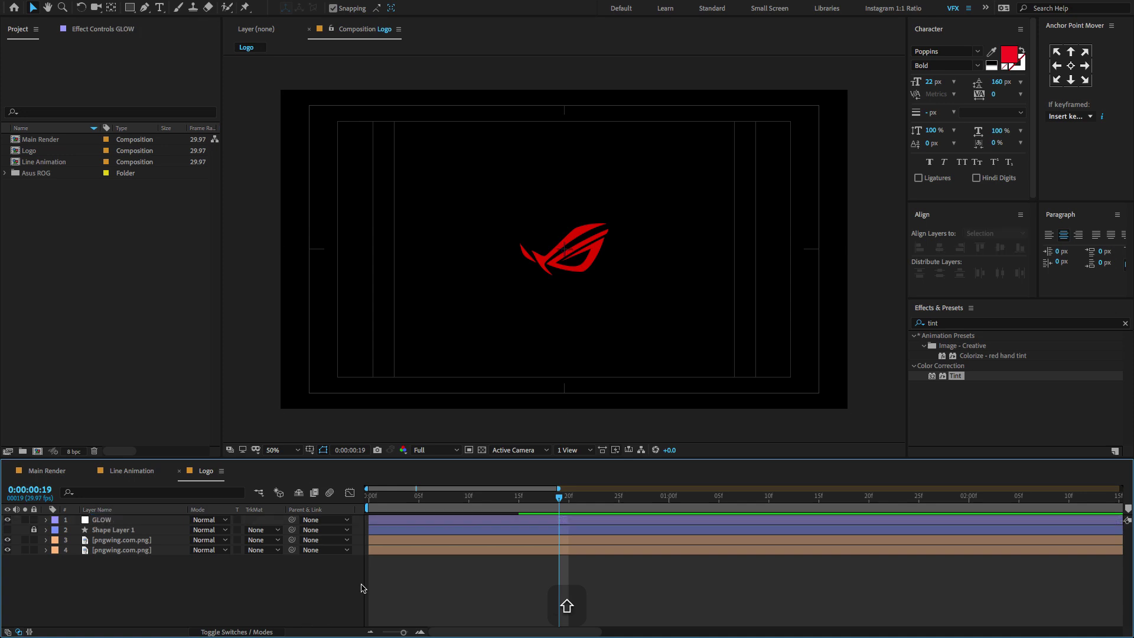
Find the Stylize Glow effect and apply it to the GLOW adjustment layer.
click(983, 327)
text(GLOW)
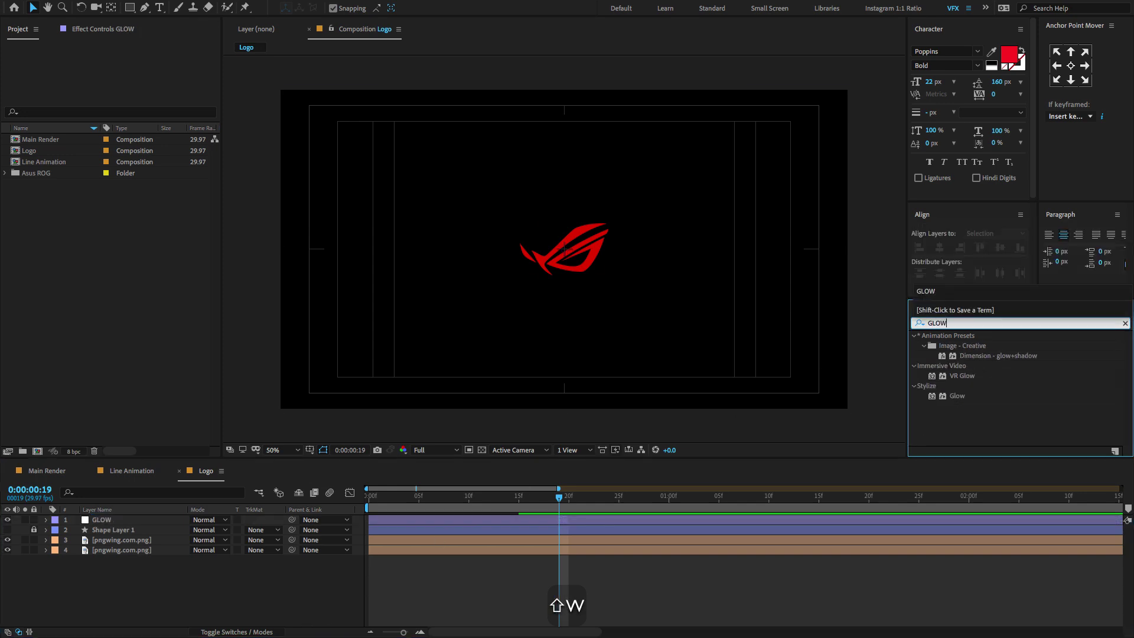
drag(957, 396, 227, 521)
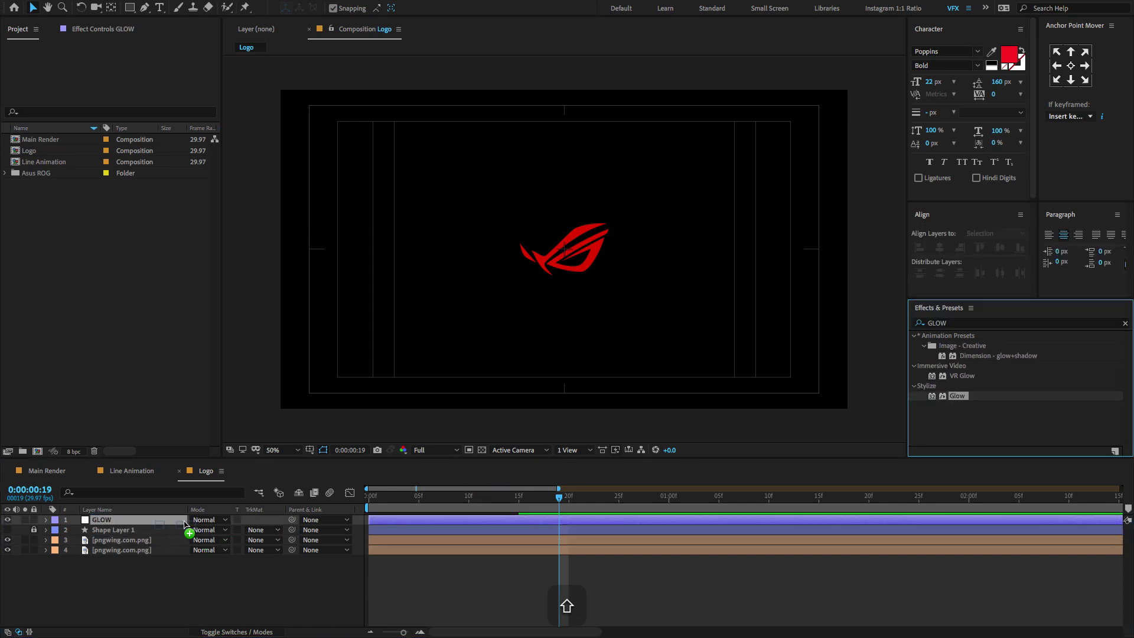
key(Caps_Lock)
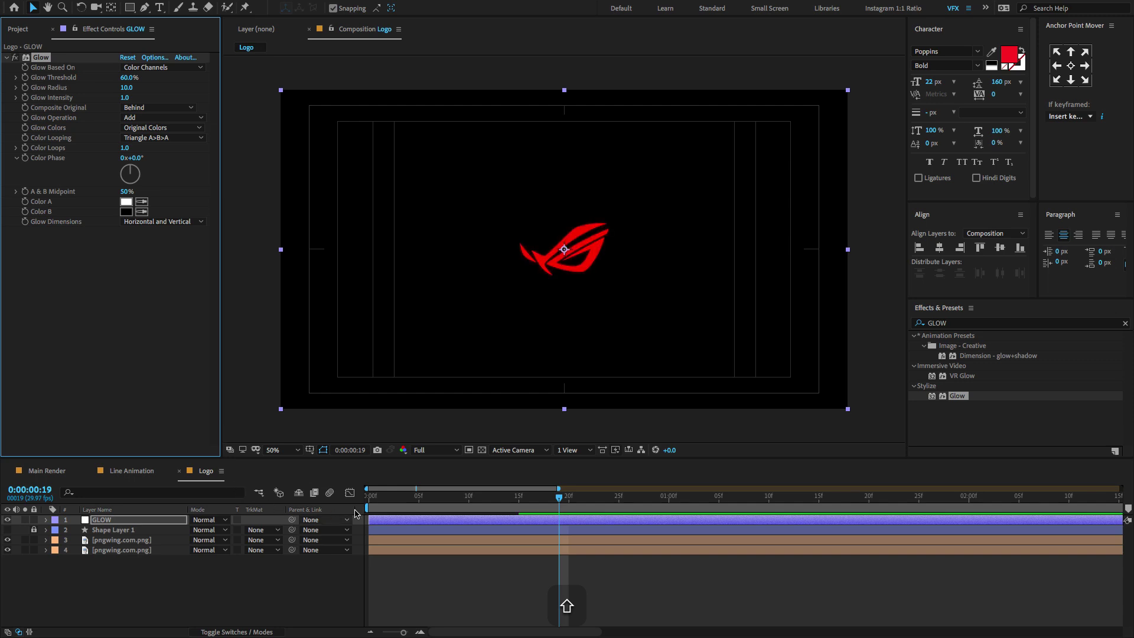
Set the Glow effect's Glow Radius to 150 and Glow Intensity to 2 on the GLOW layer.
click(125, 78)
click(124, 88)
text(1)
key(Return)
click(125, 98)
text(2)
key(Return)
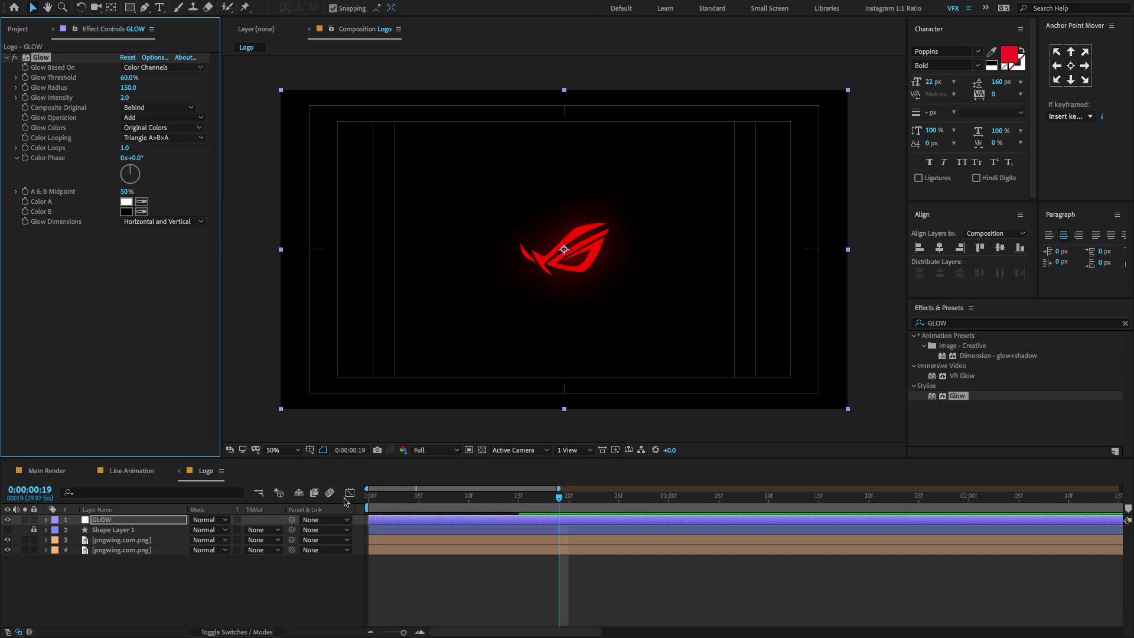
Reveal the logo layers' keyframes, then set and reveal a Glow Radius keyframe on the GLOW layer at 0:00:00:05.
click(409, 497)
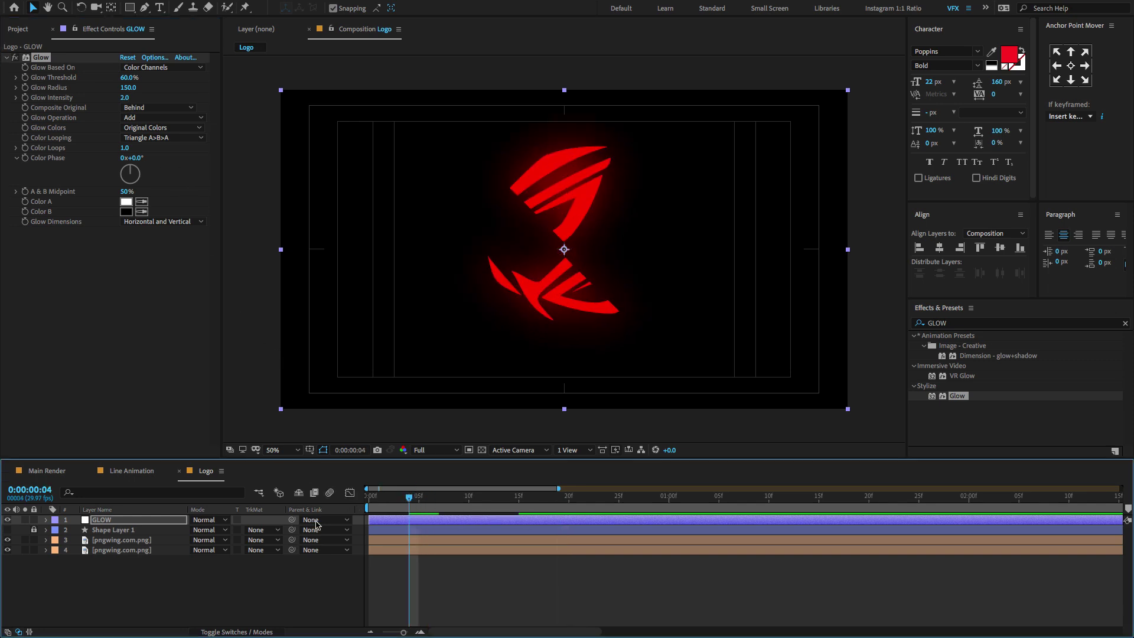
click(147, 542)
shift+click(142, 551)
key(shift+u)
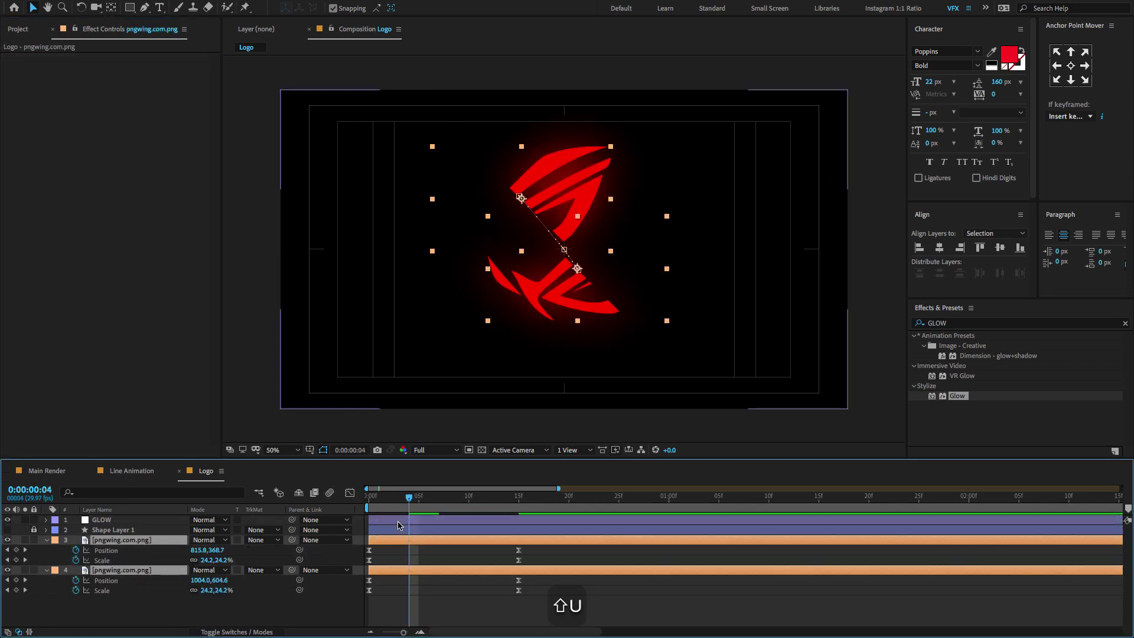
click(420, 499)
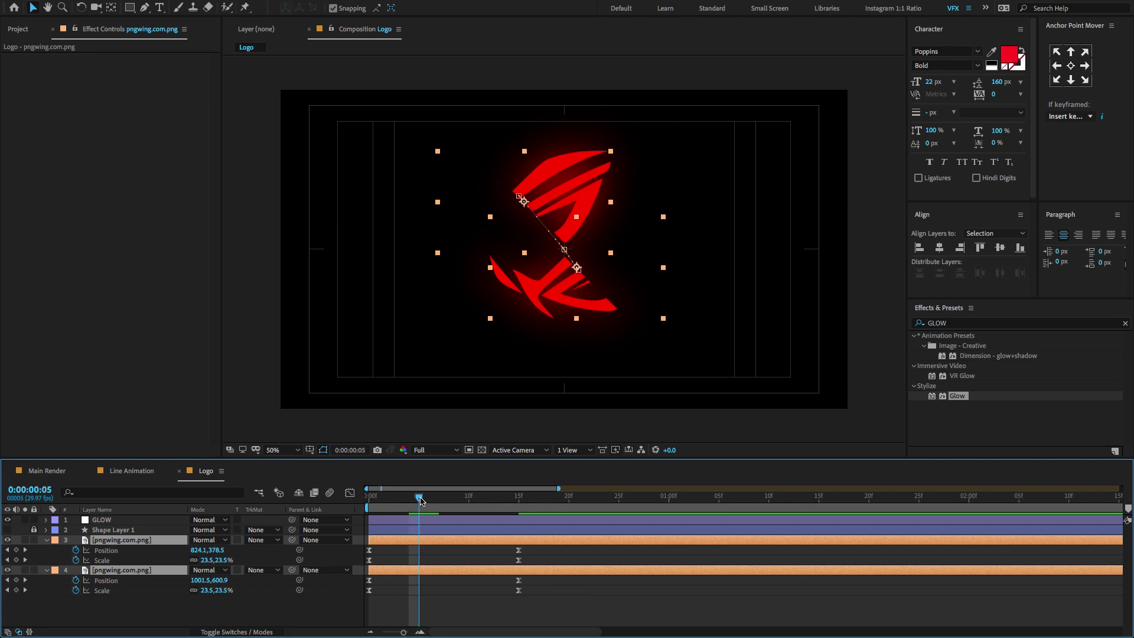
click(142, 520)
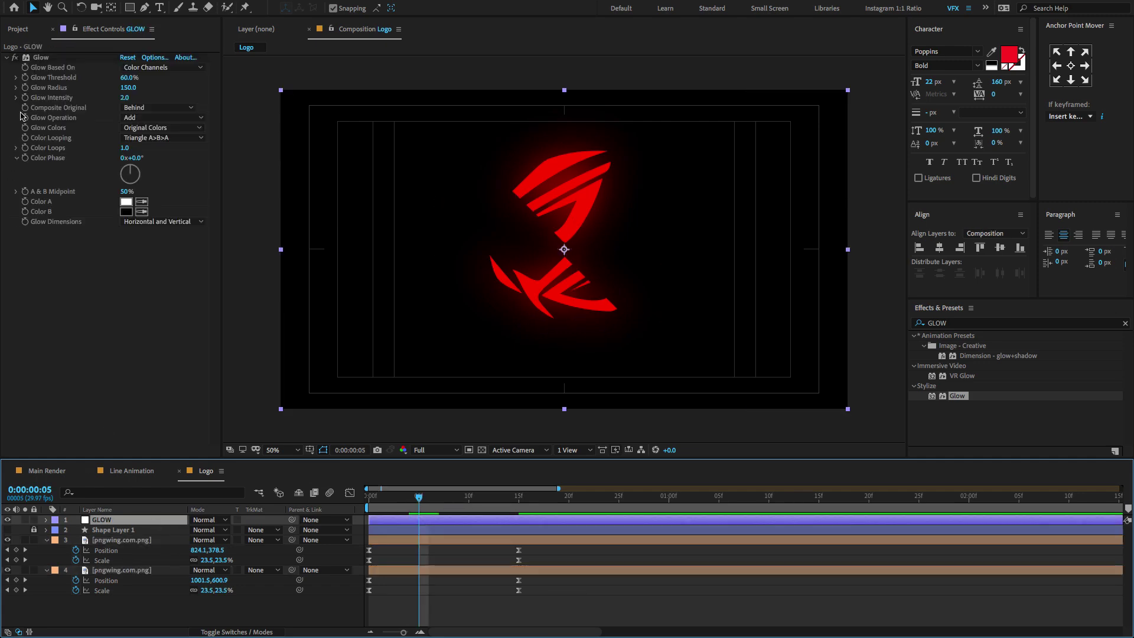
click(25, 88)
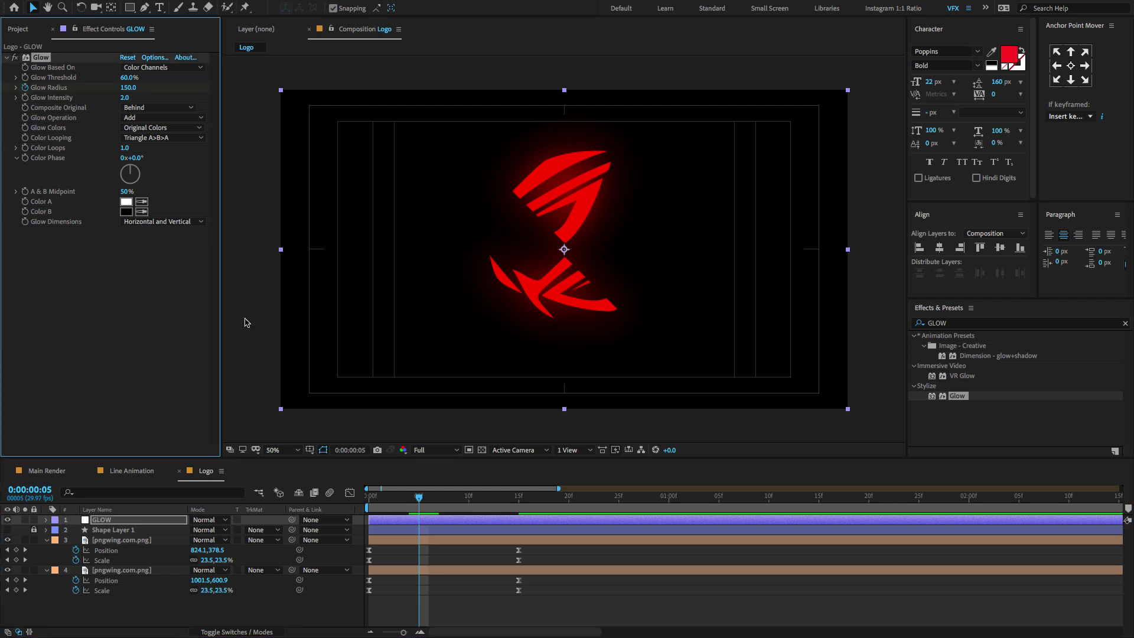
key(u)
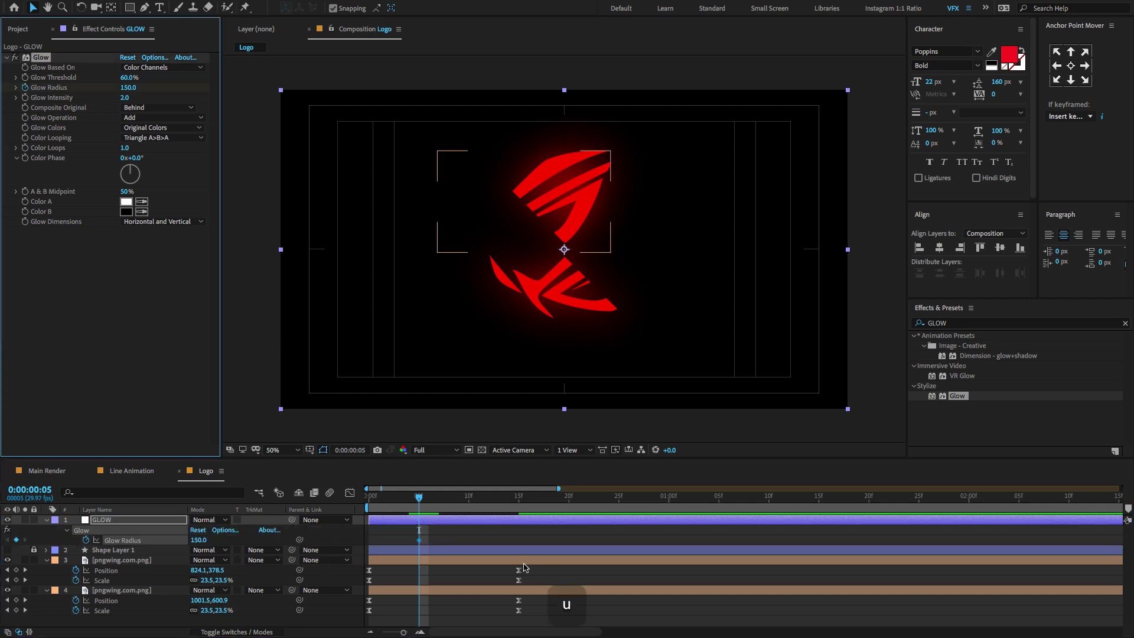
Set the Glow Radius to 0 at 0:00:01:00 and apply Easy Ease to both Glow Radius keyframes.
drag(450, 502, 669, 504)
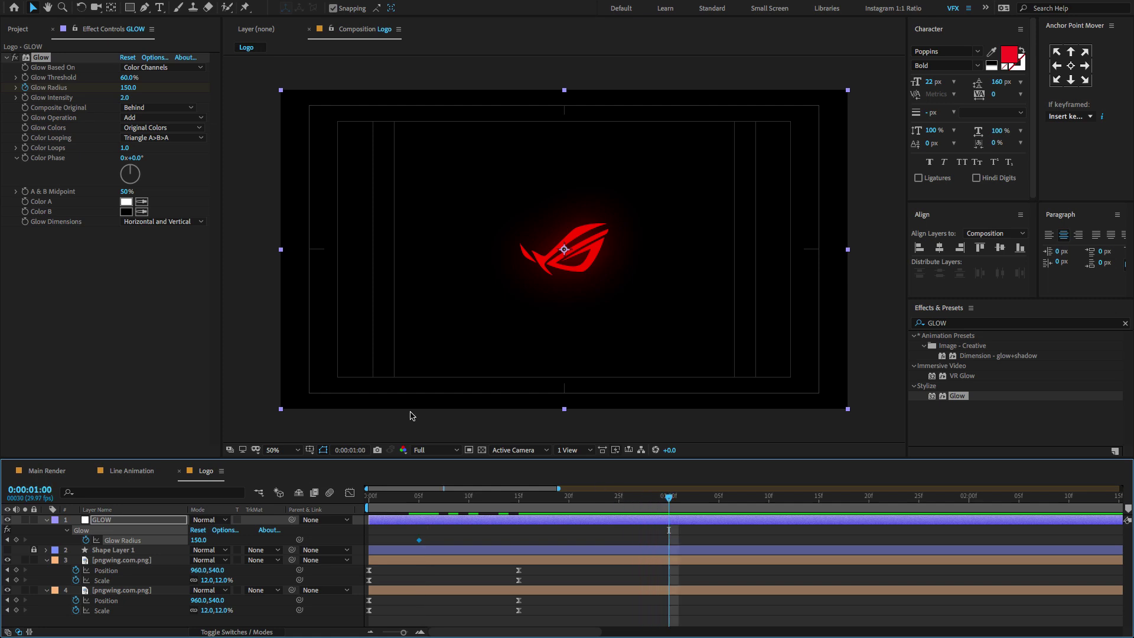
drag(126, 88, 3, 95)
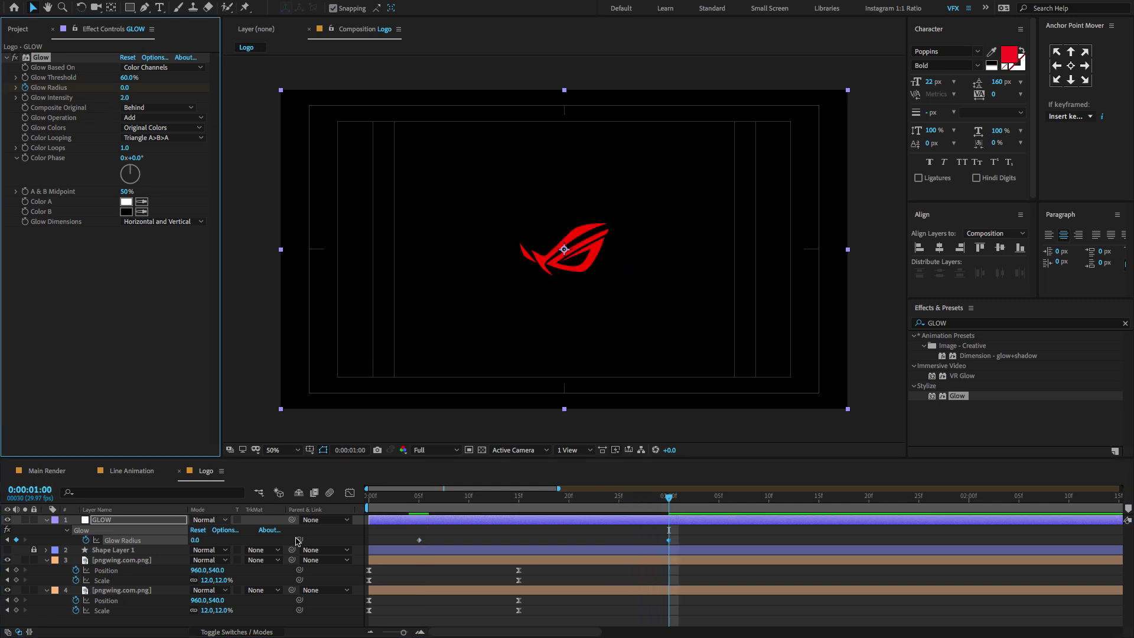
drag(737, 540, 405, 549)
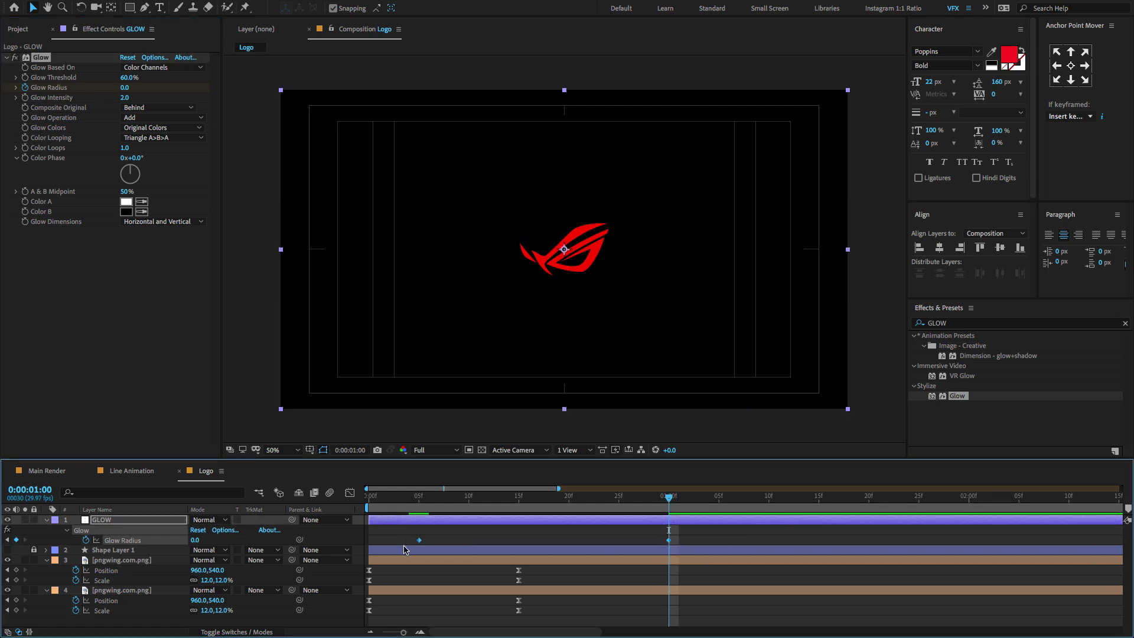
key(0)
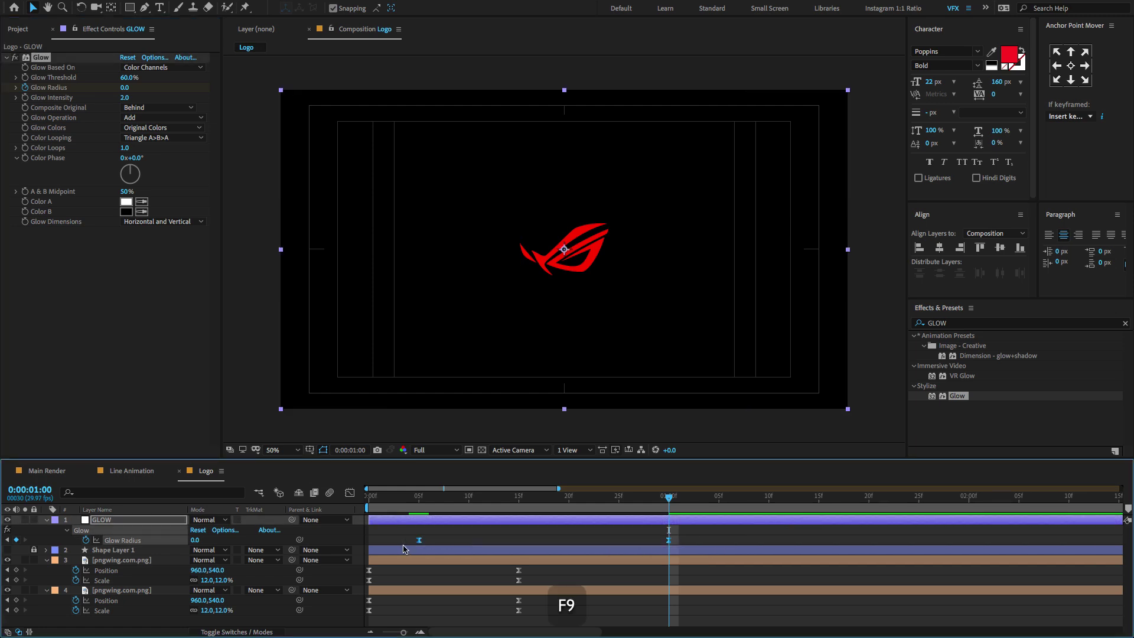
Reshape the Glow Radius speed curve in the Graph Editor so it peaks earlier and slows gradually, then return to the layer view.
key(shift+F3)
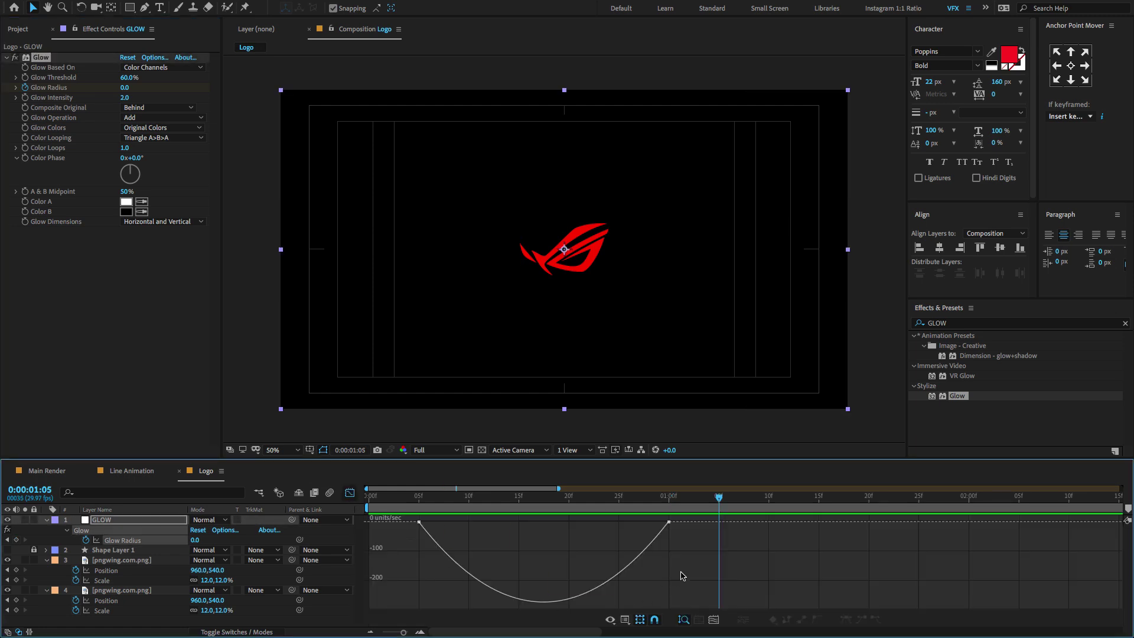
drag(651, 509, 597, 521)
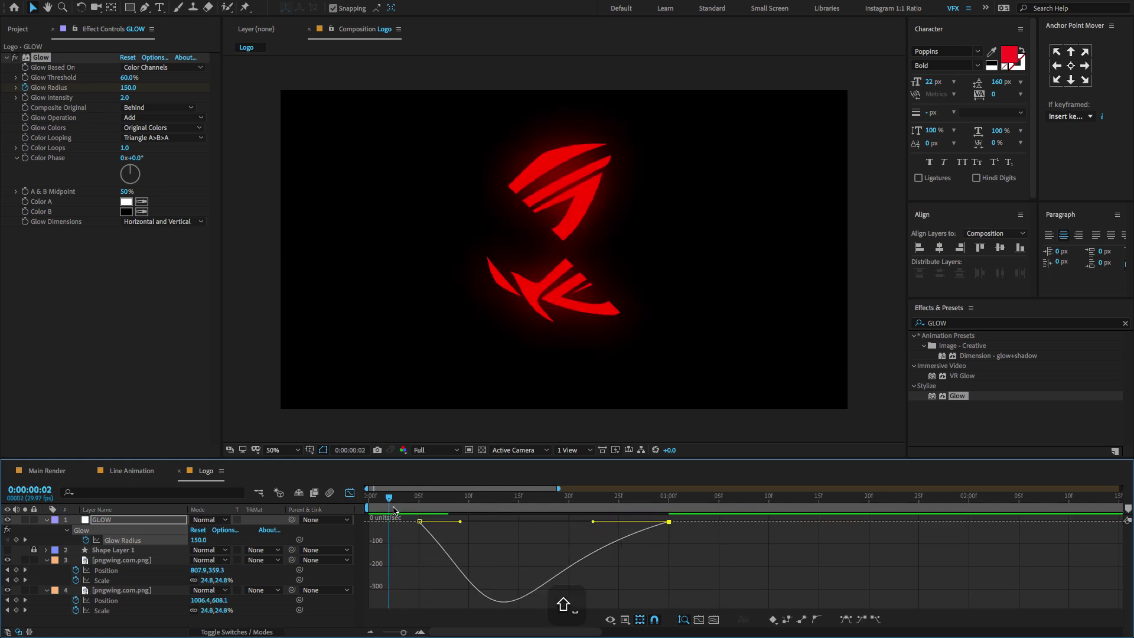
click(410, 499)
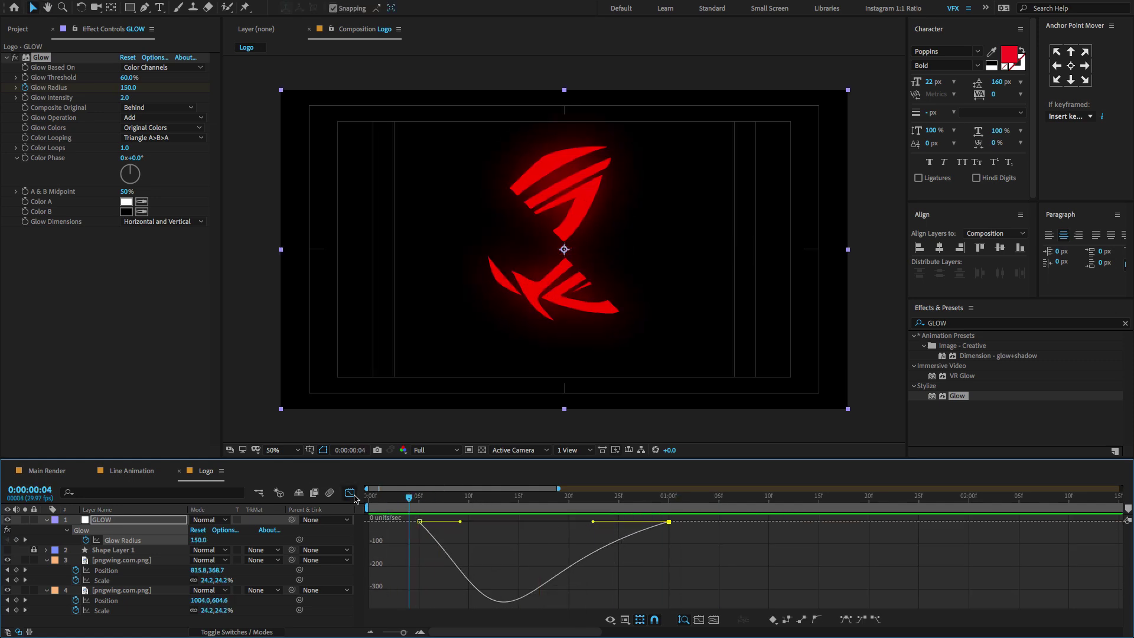
click(349, 492)
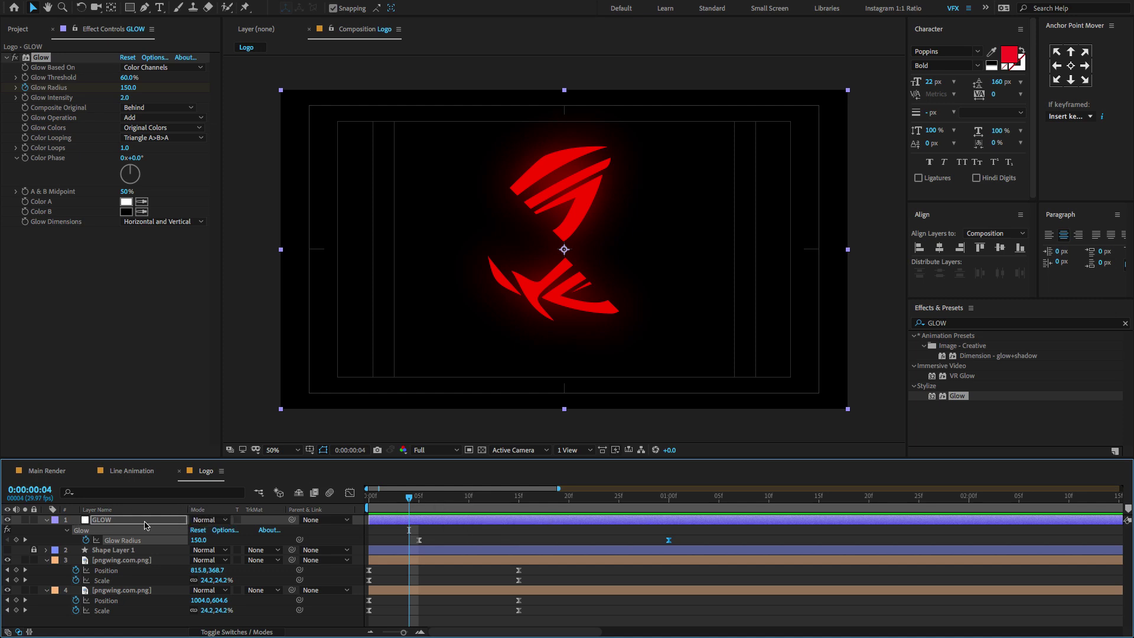
Duplicate the GLOW adjustment layer and remove the Glow Radius keyframes from the copy.
click(146, 522)
key(super+d)
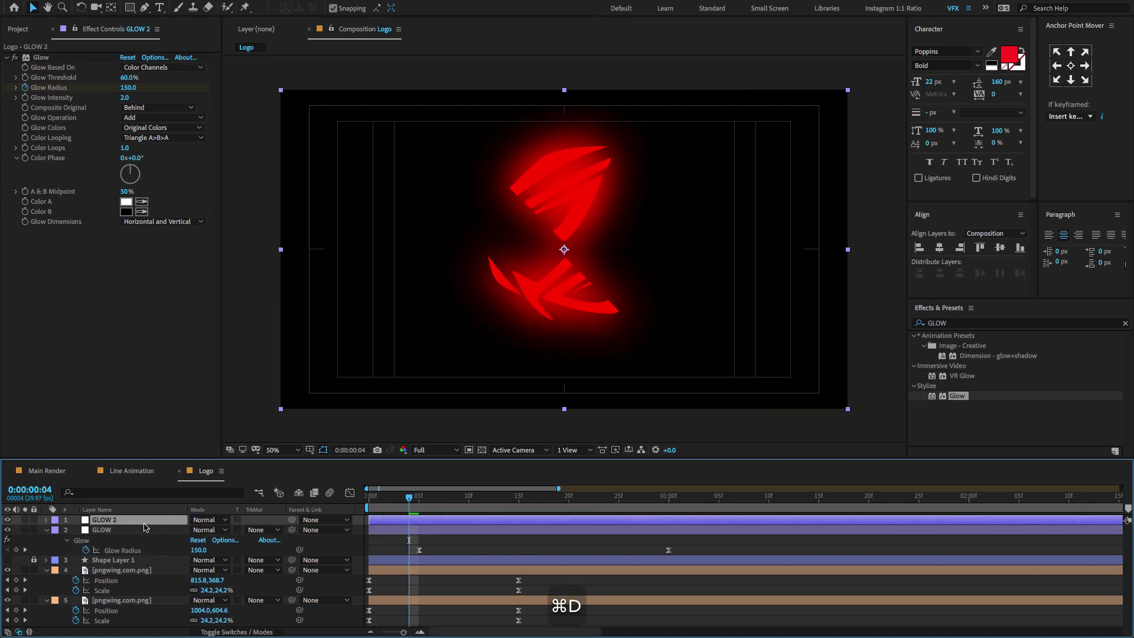
key(u)
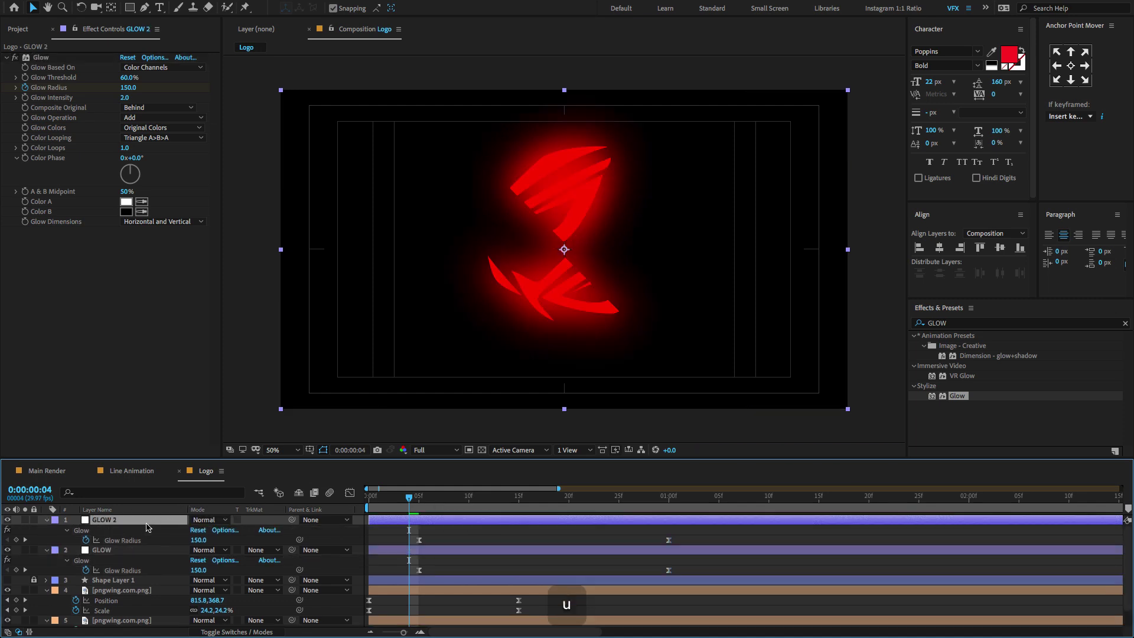
click(87, 539)
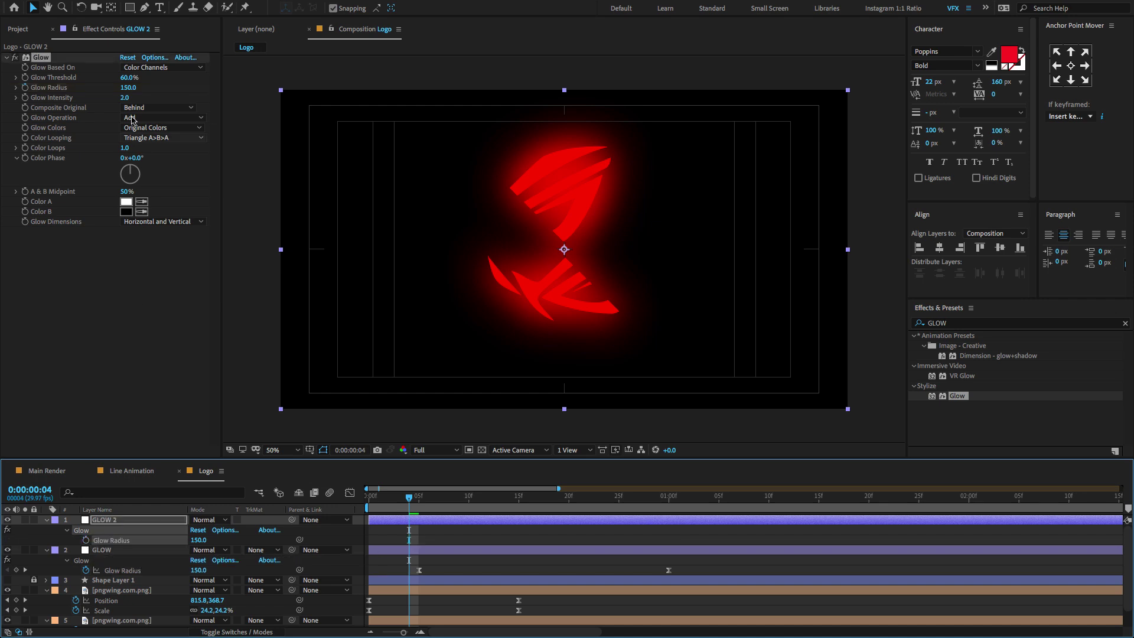
Set GLOW 2's Glow Threshold to 100% and Glow Radius to 0, and open its Glow Intensity for editing.
click(125, 77)
text(10)
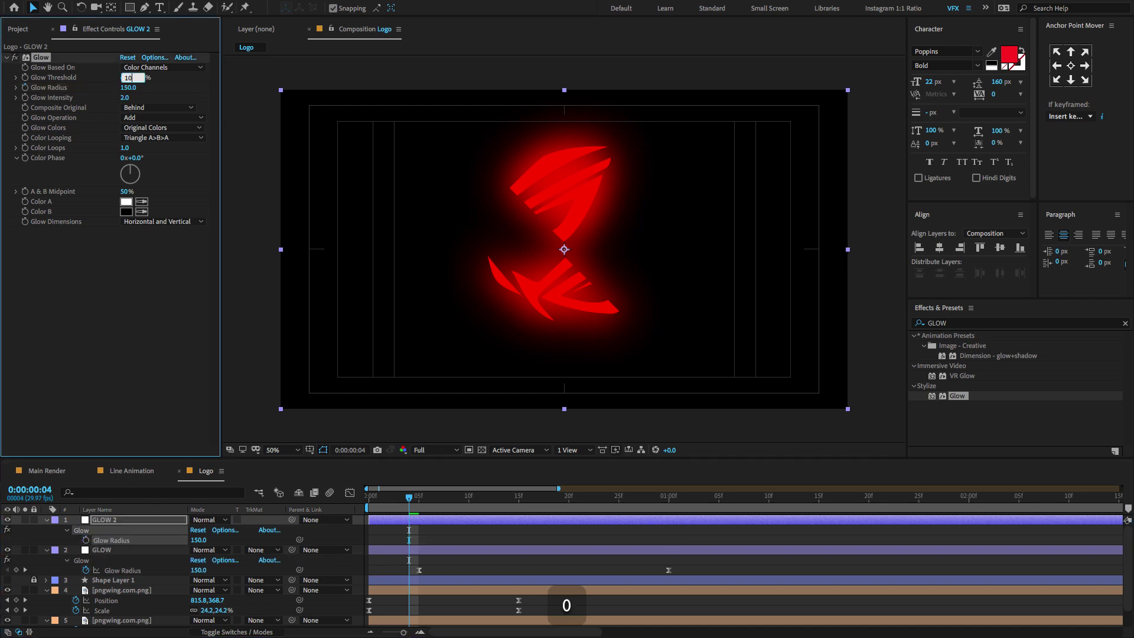
key(Return)
click(126, 88)
text(0)
key(Return)
click(124, 97)
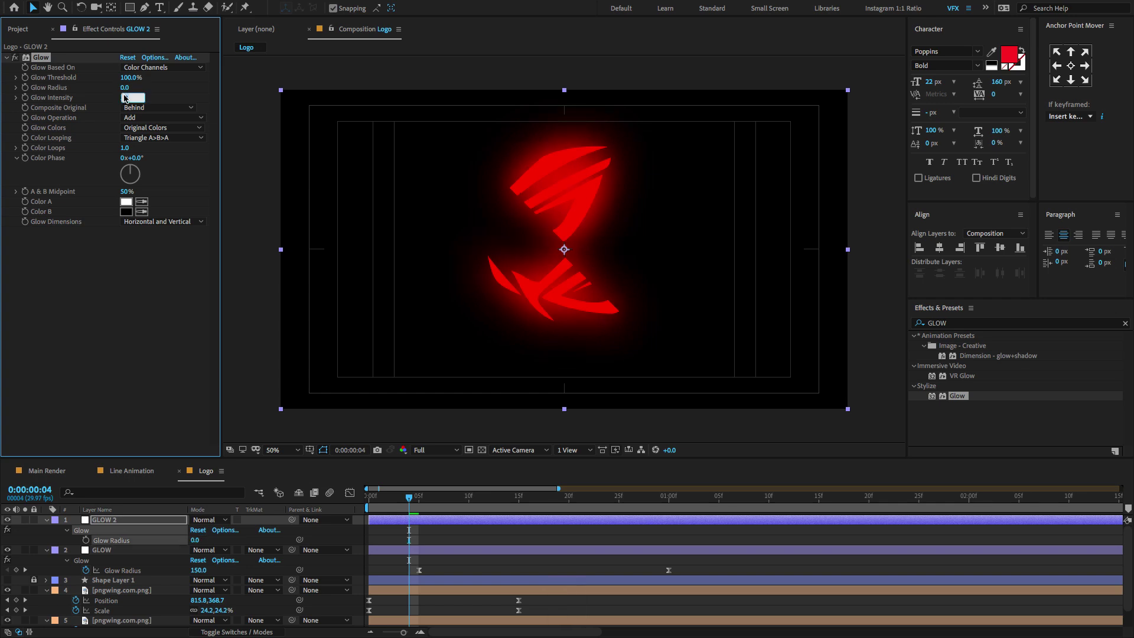
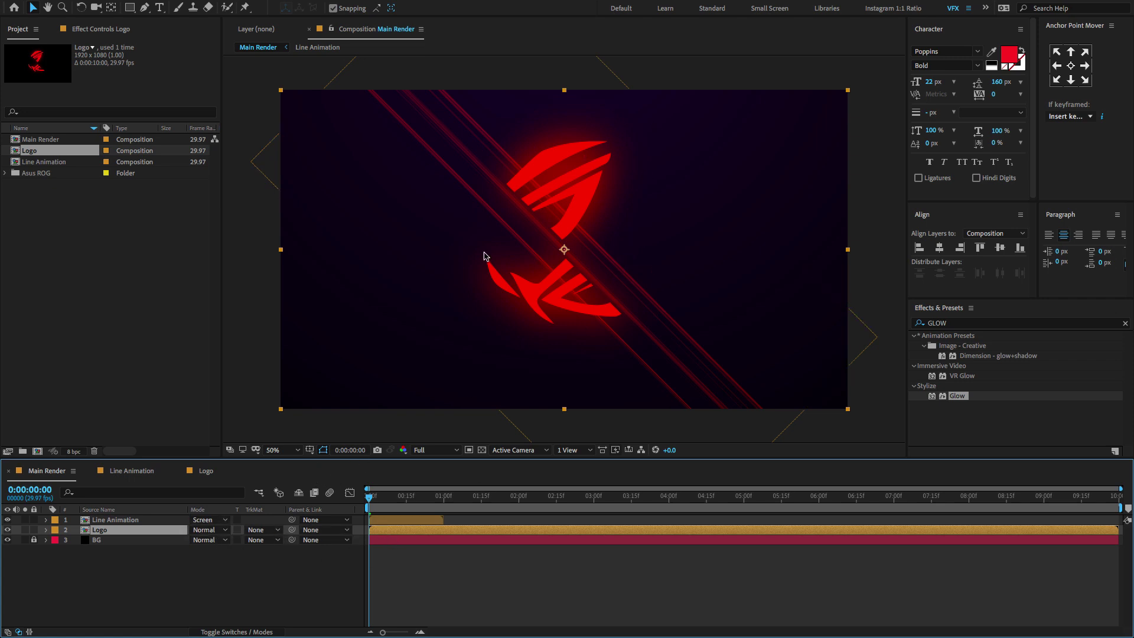
Create a black comp-size solid named Saber in the Main Render composition.
click(88, 566)
right_click(124, 566)
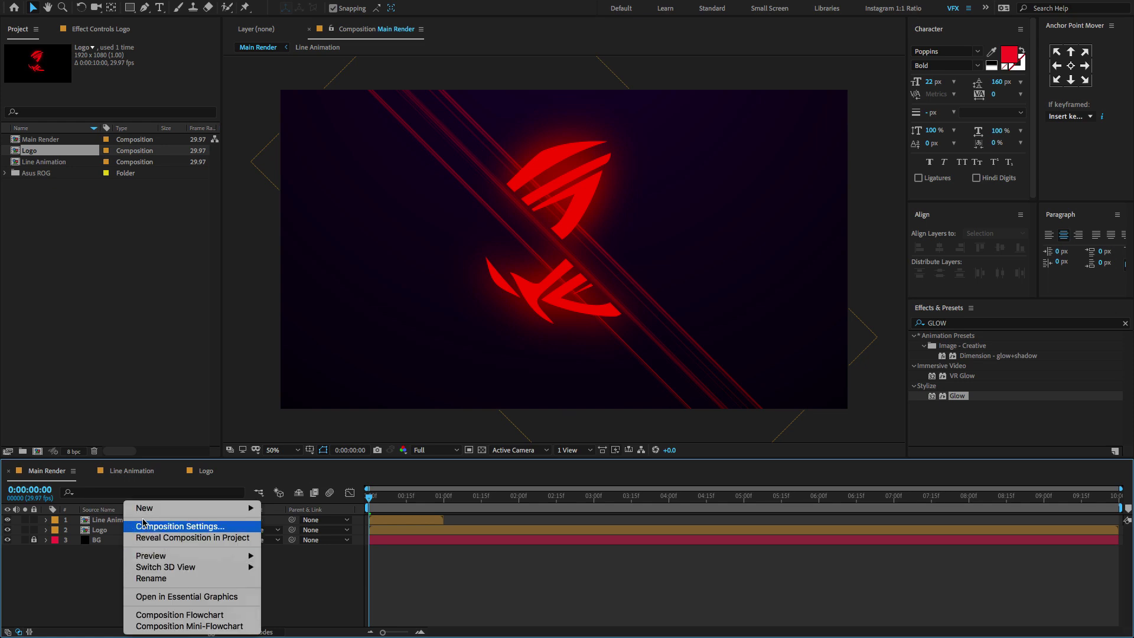
mouse_move(150, 507)
click(302, 541)
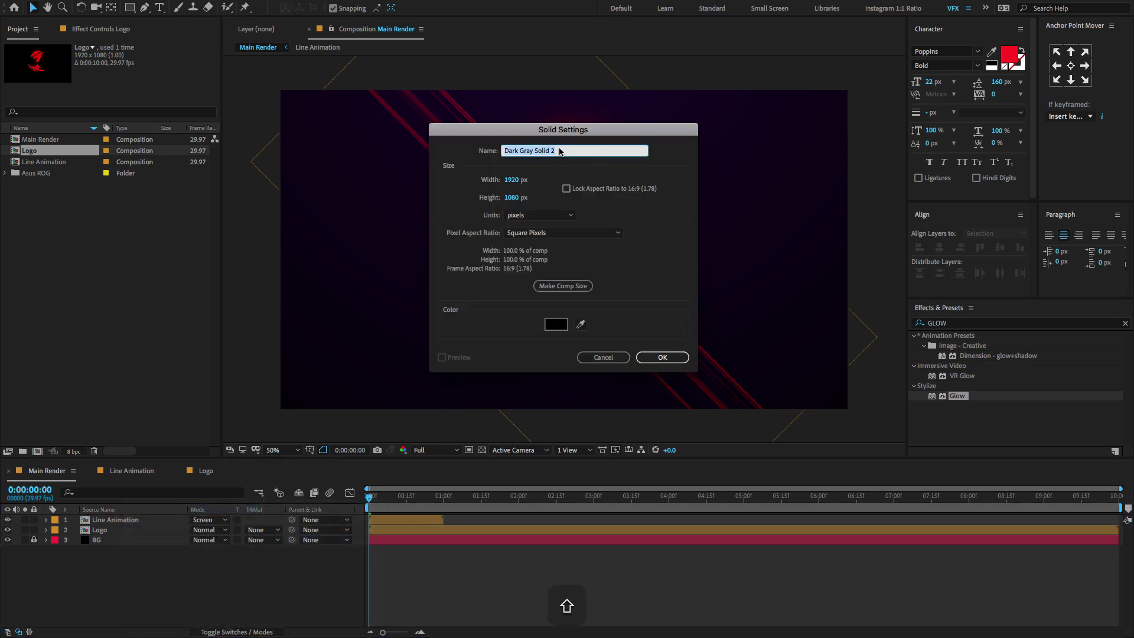
text(Saber)
click(563, 285)
click(655, 357)
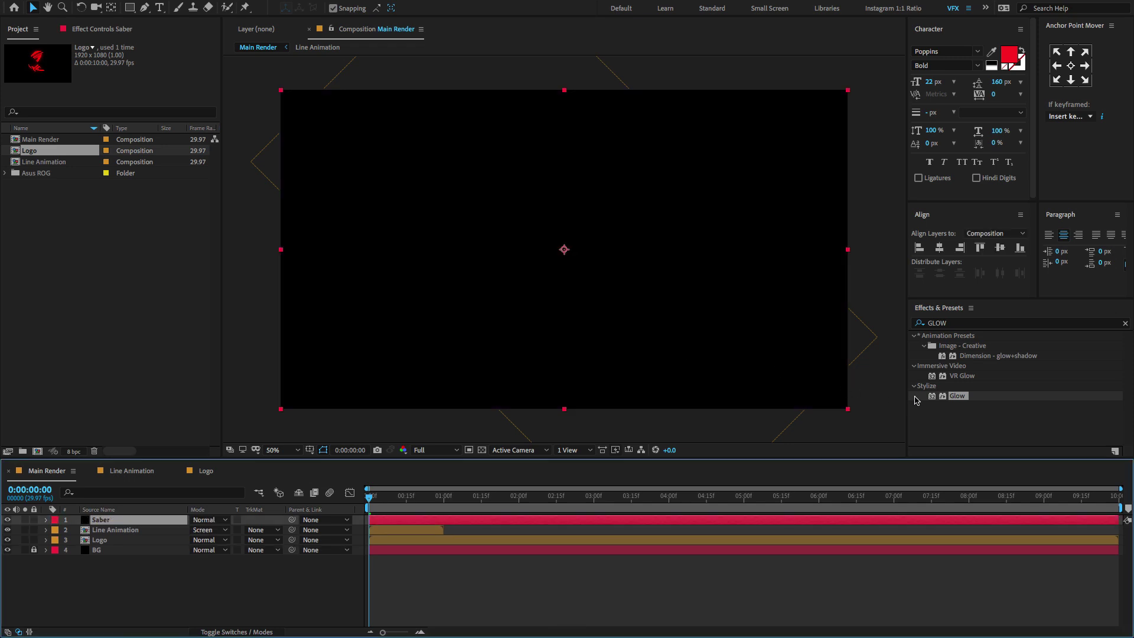
Search the effects for saber and apply the Video Copilot Saber effect to the Saber solid.
click(964, 324)
text(saber)
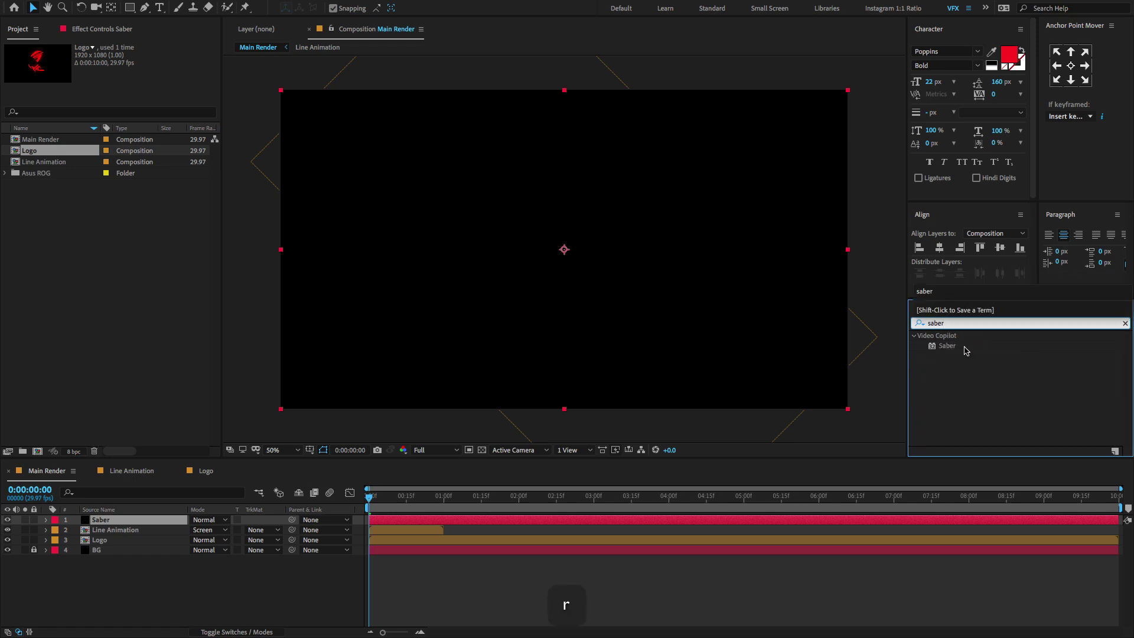
drag(966, 351, 183, 523)
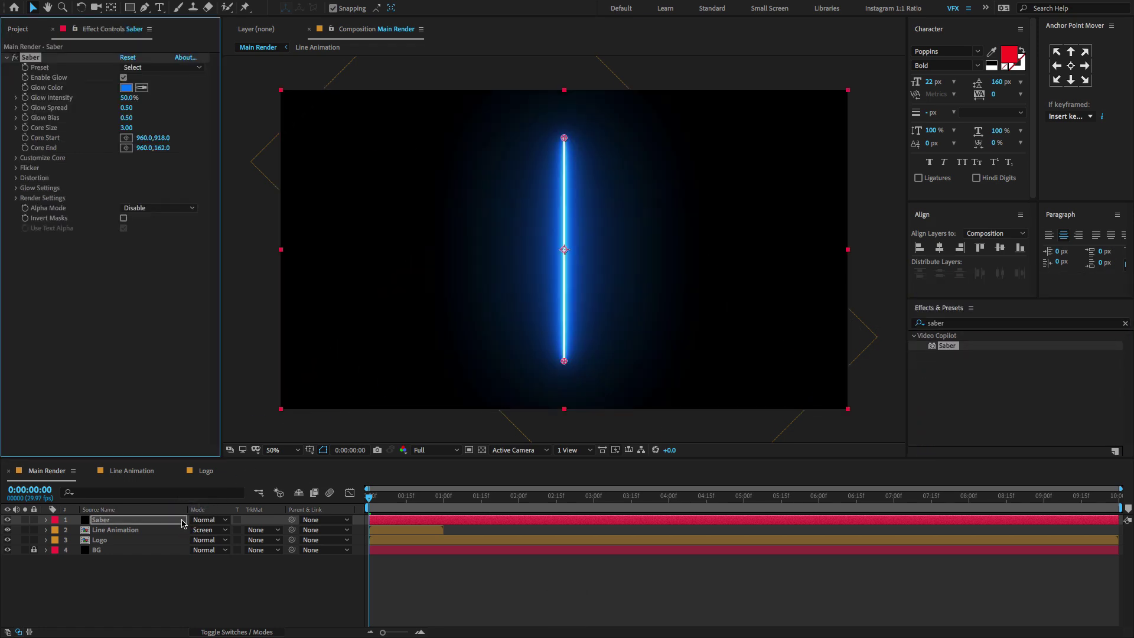
Set the Saber effect's Glow Color to FF0000, Glow Intensity to 35% and Core Size to 2.5.
click(126, 87)
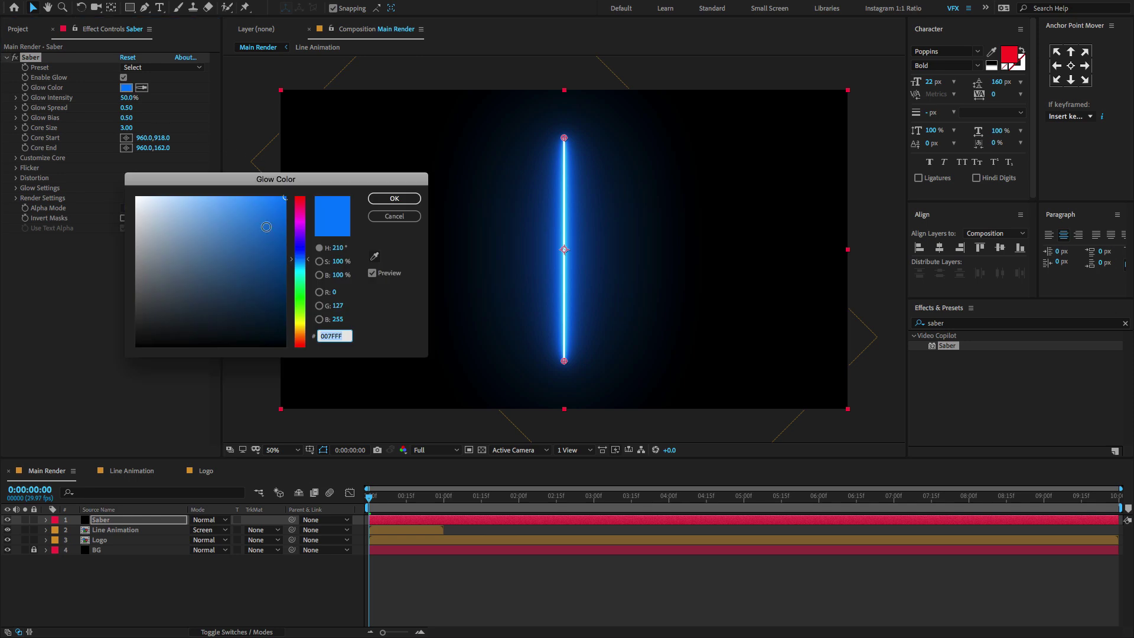
text(FF0000)
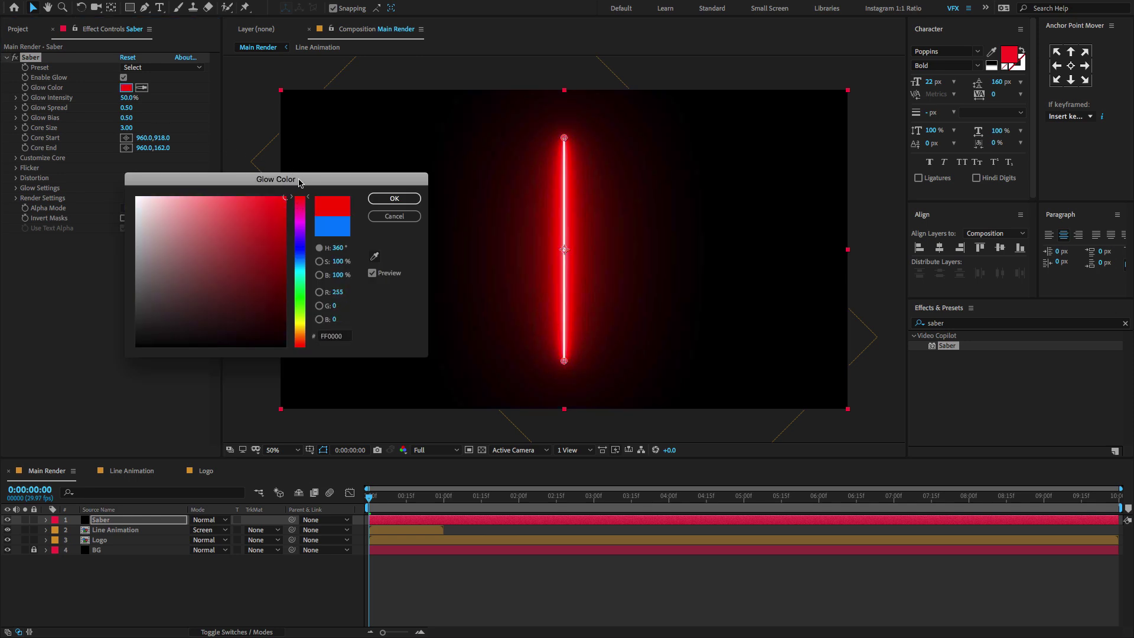
click(394, 199)
text(35)
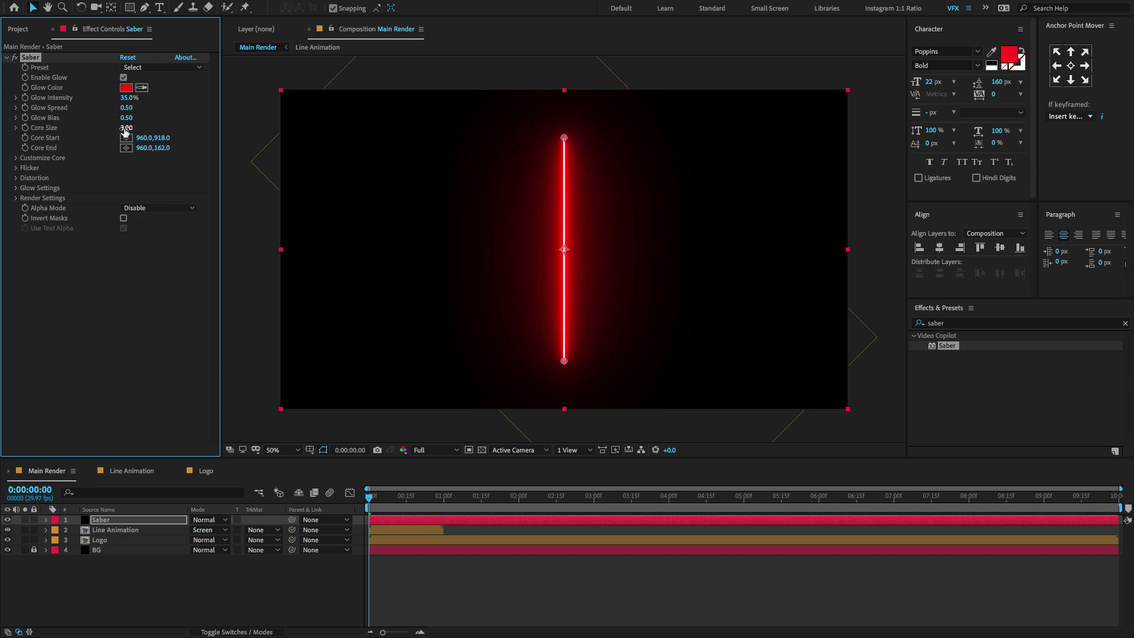
text(2)
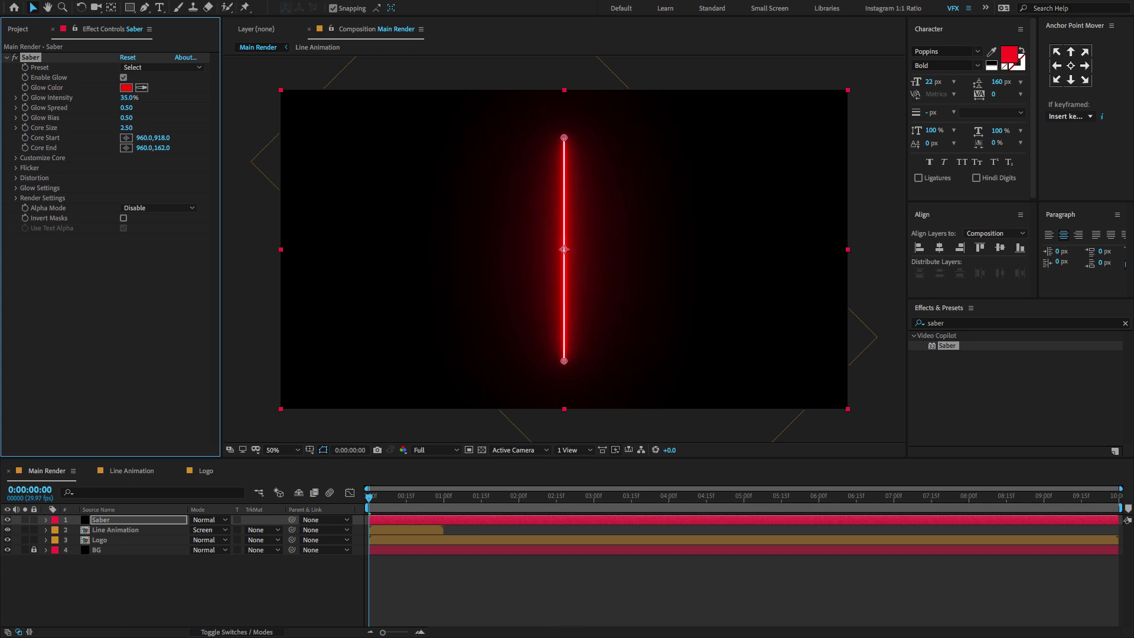
mouse_move(564, 138)
mouse_down()
mouse_move(519, 142)
mouse_move(544, 147)
mouse_up()
key(super+z)
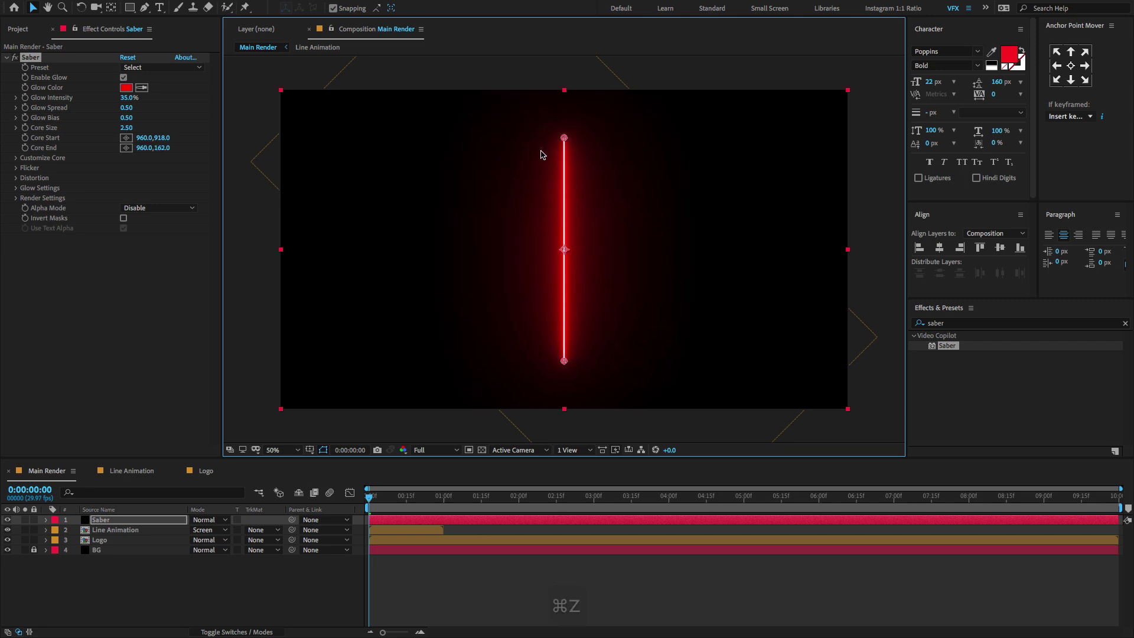
click(44, 57)
click(39, 59)
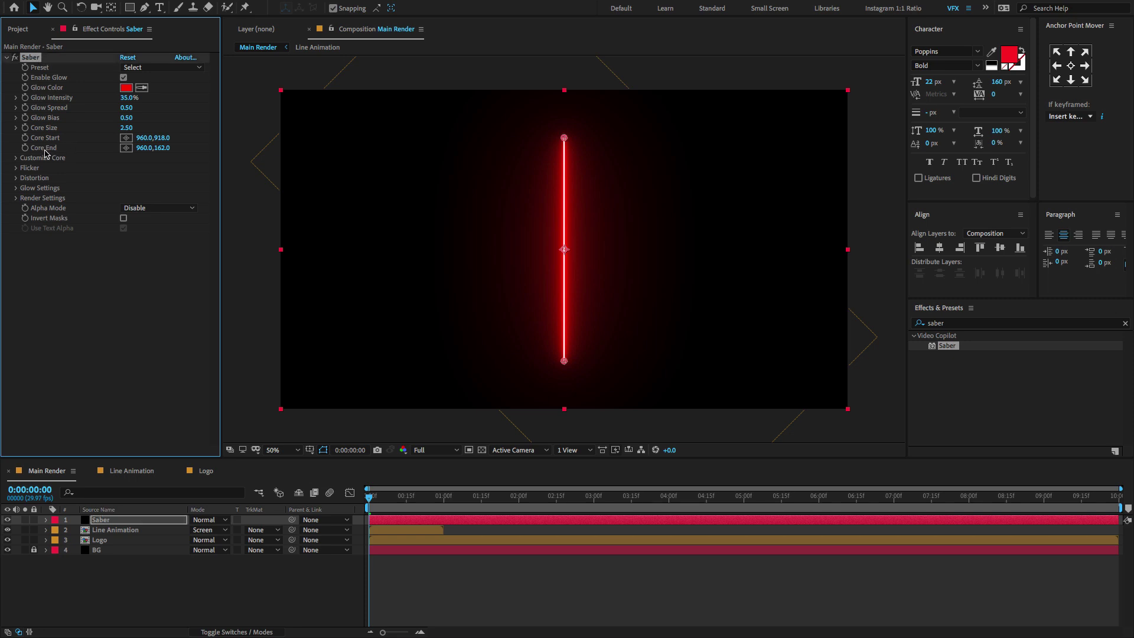
click(562, 137)
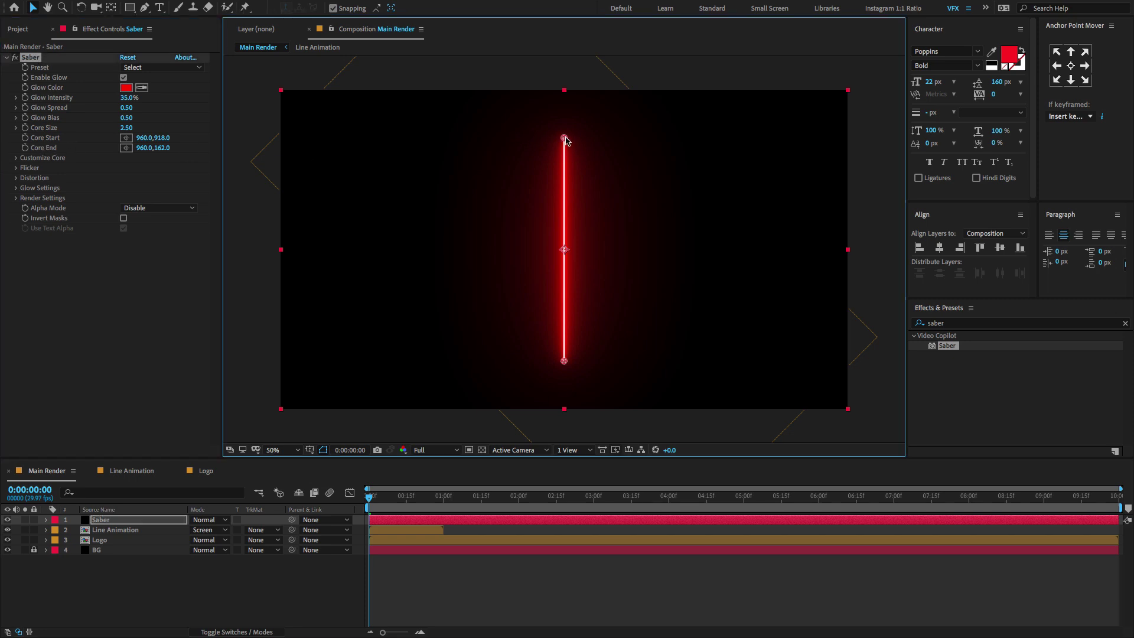
key(super+z)
Move the diagonal line Shape Layer 1 from the Logo composition into Main Render as a visible, locked guide.
click(204, 471)
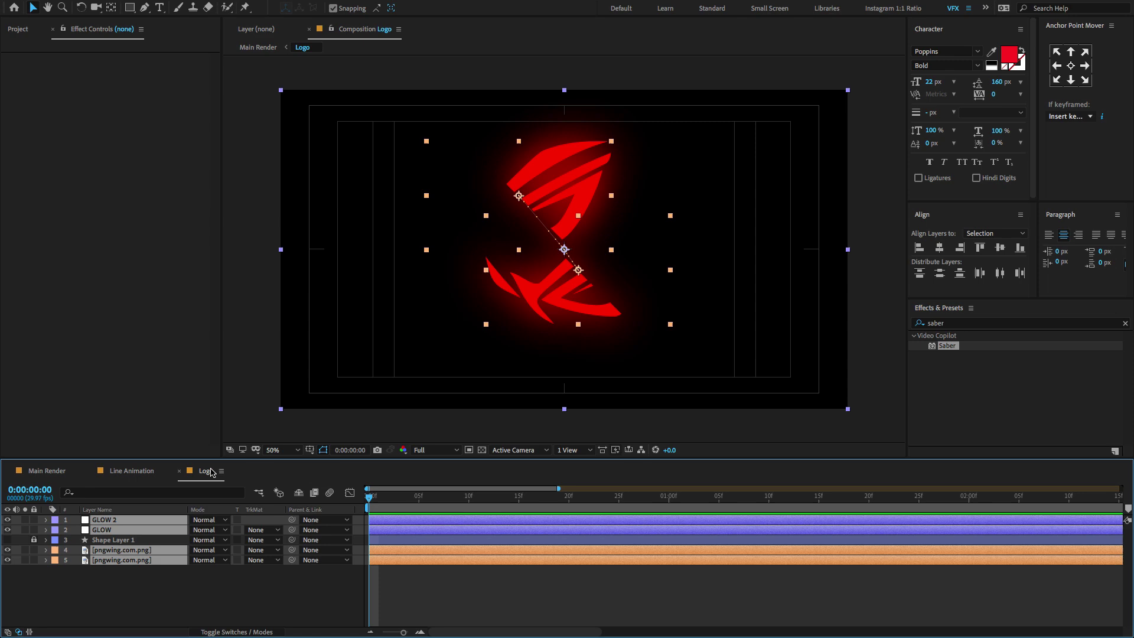
click(147, 541)
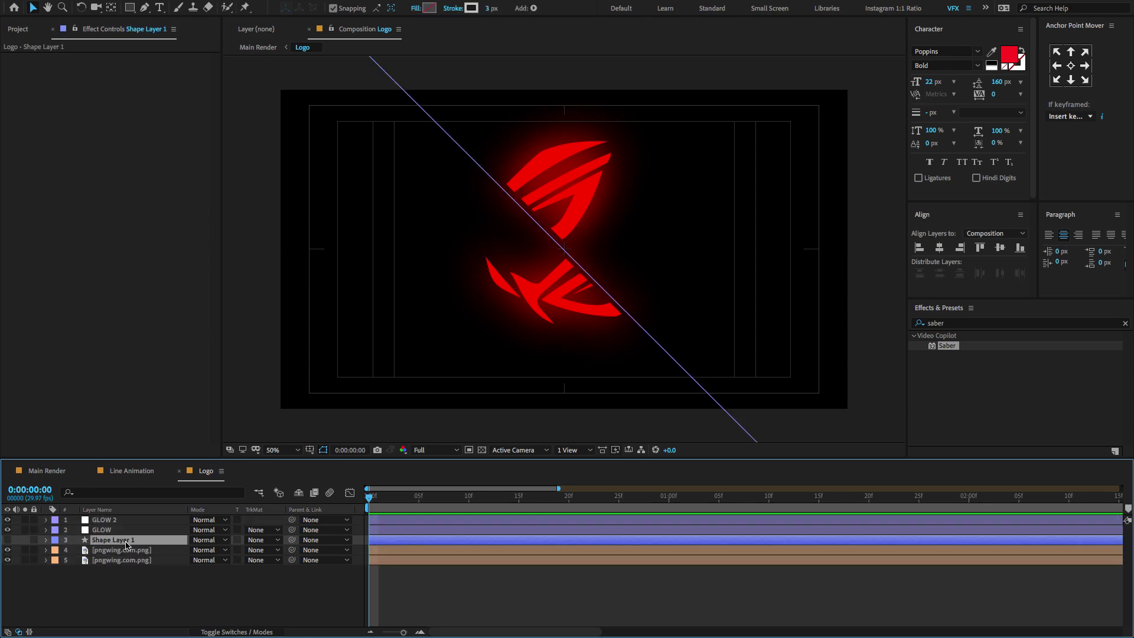
key(super)
key(Delete)
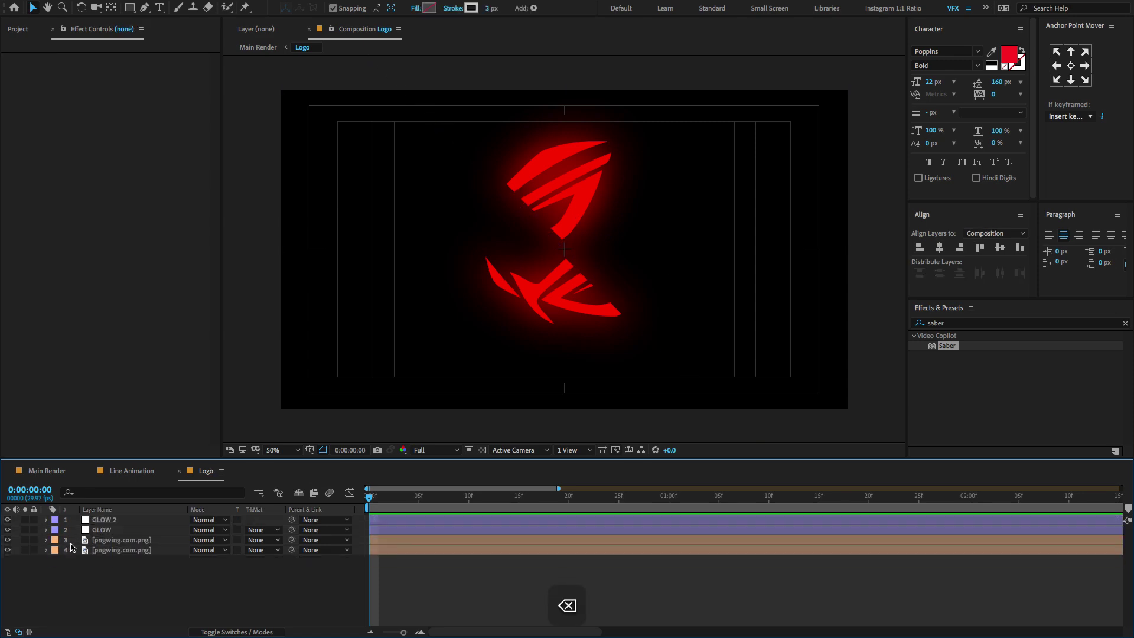
click(86, 476)
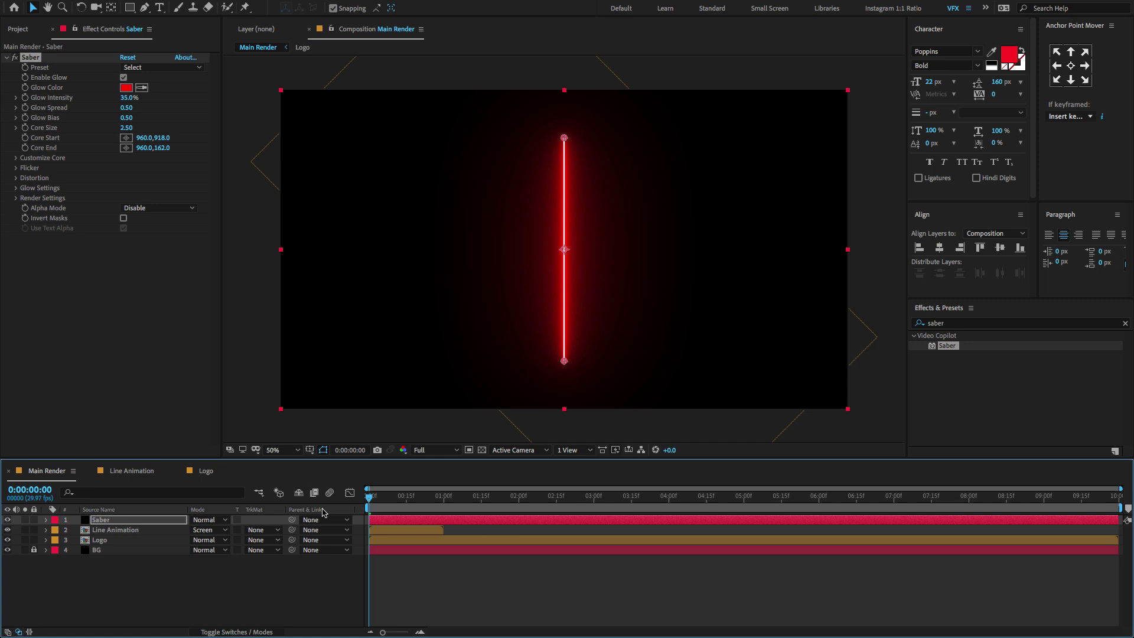
key(super+v)
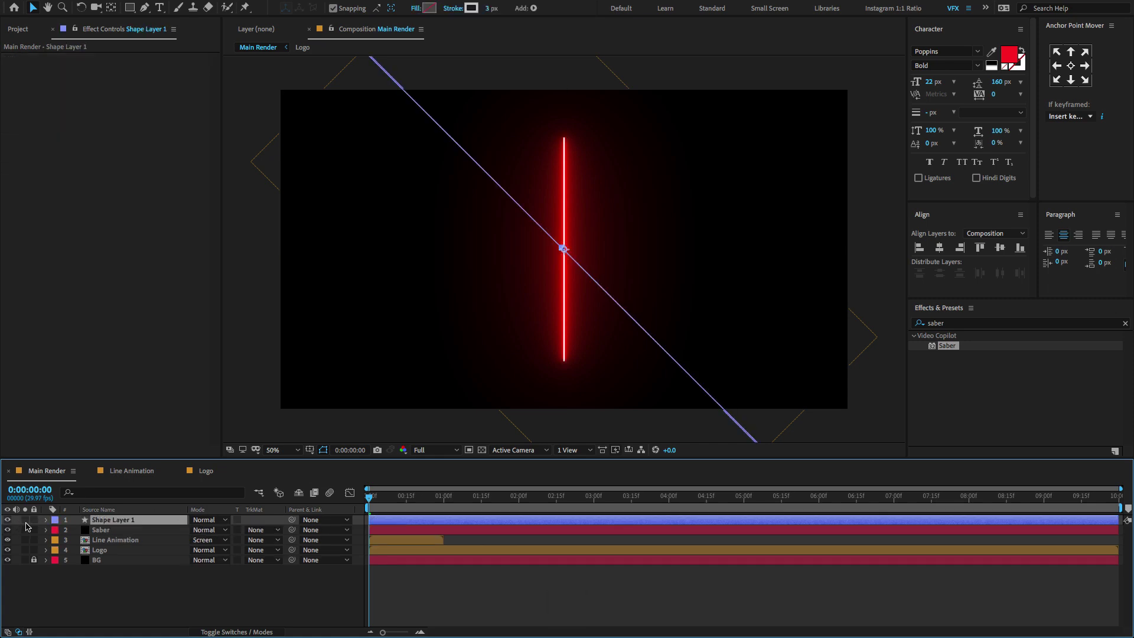
click(33, 520)
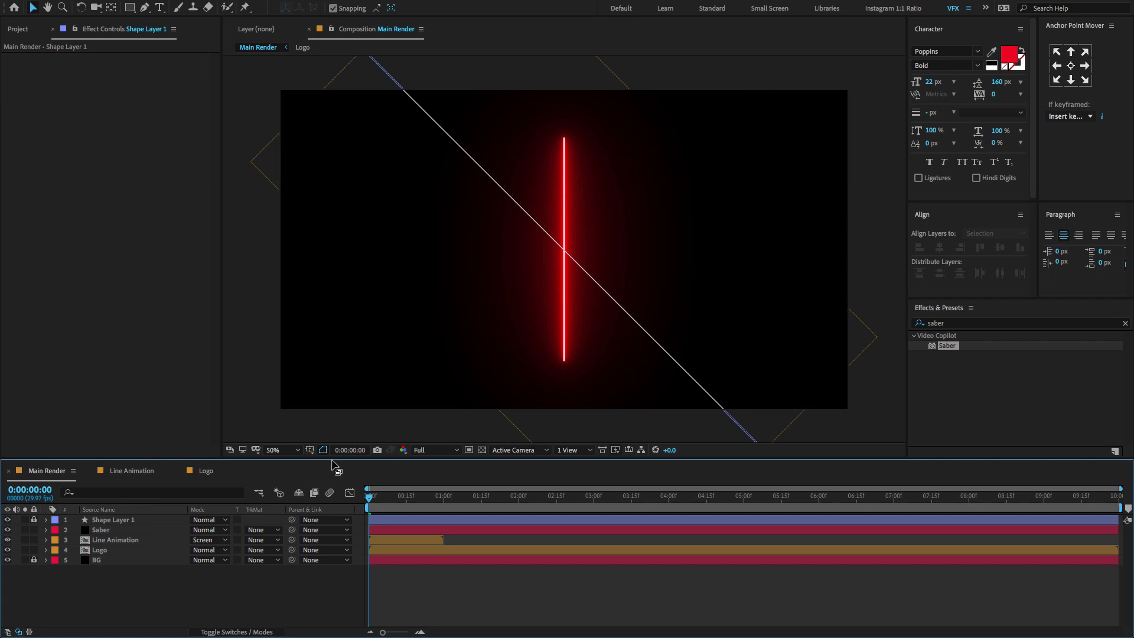
Align the Saber beam with the diagonal guide line, placing Core End at about 388, -32 and Core Start at about 1540, 1122.
click(140, 530)
drag(564, 138, 396, 81)
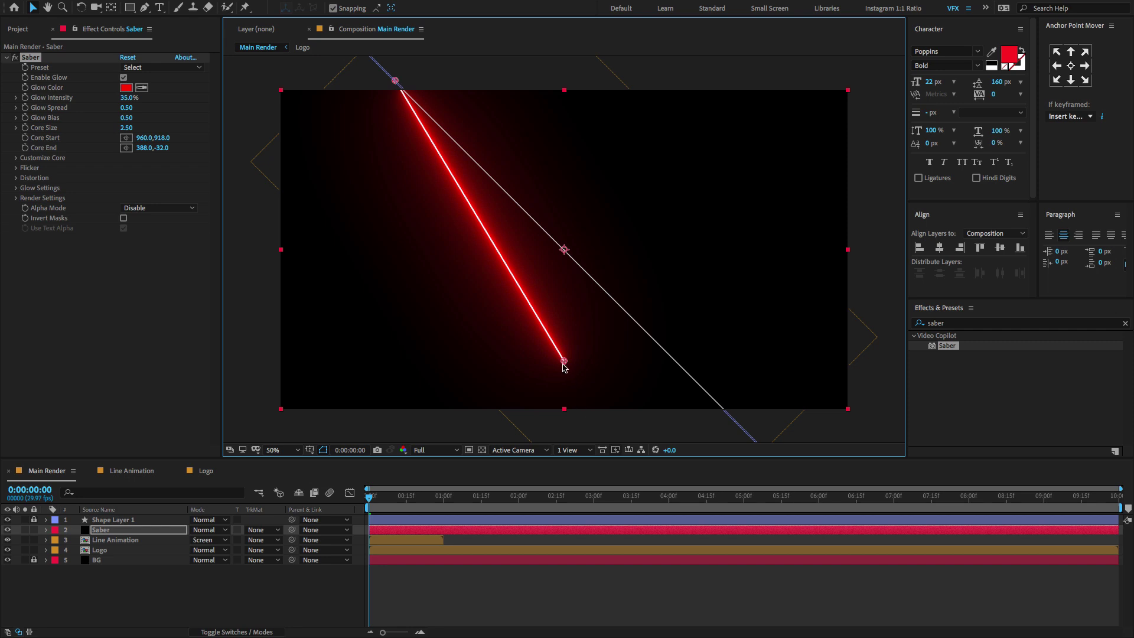
drag(563, 365, 735, 426)
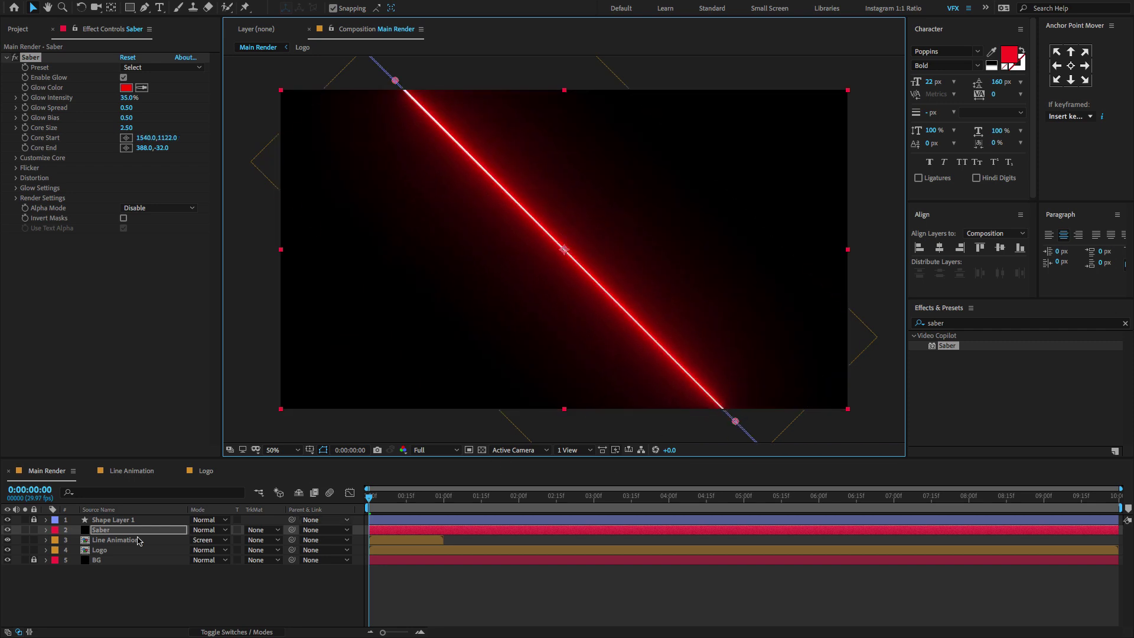
Add and reveal keyframes for the Saber's Core Size and Core Start at 0:00:00:00, and add matching ones at 0:00:00:15.
click(98, 531)
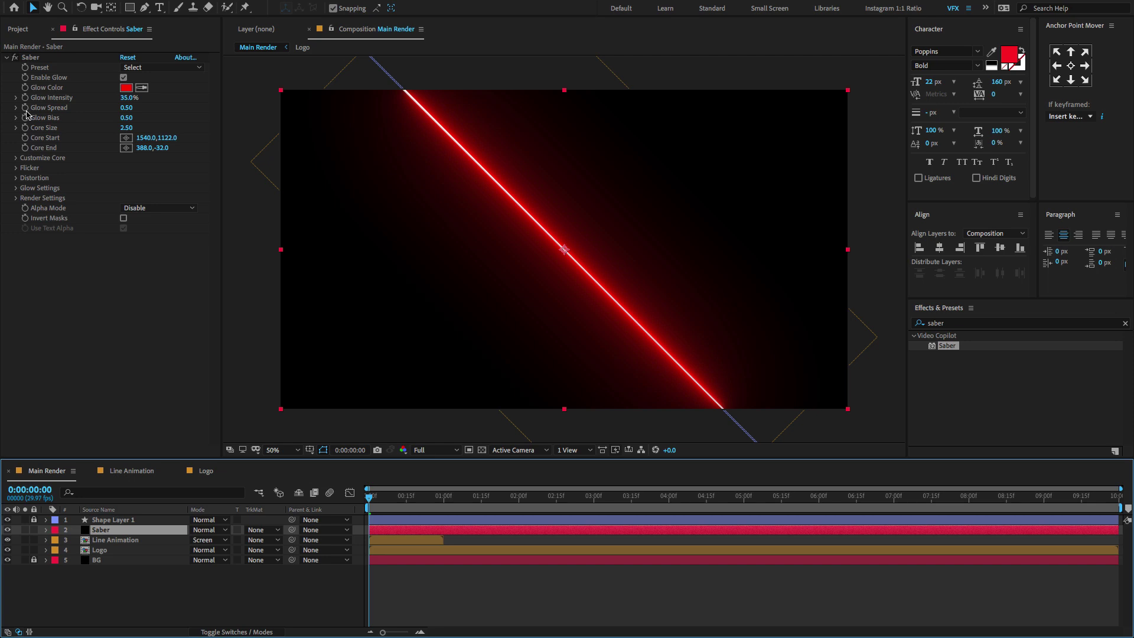
click(26, 130)
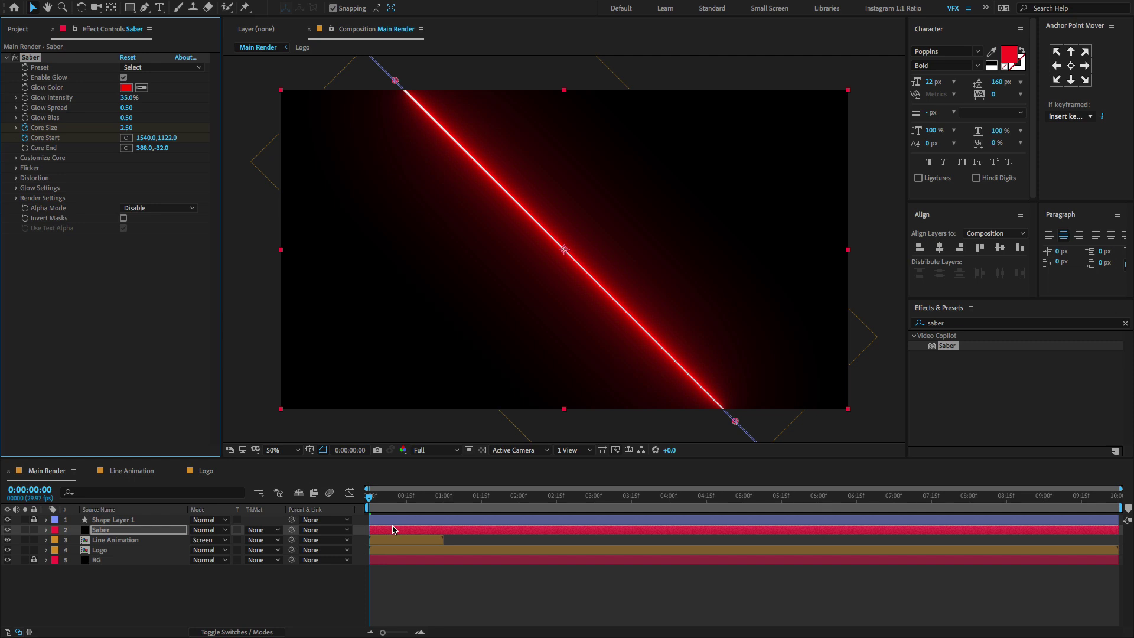
key(u)
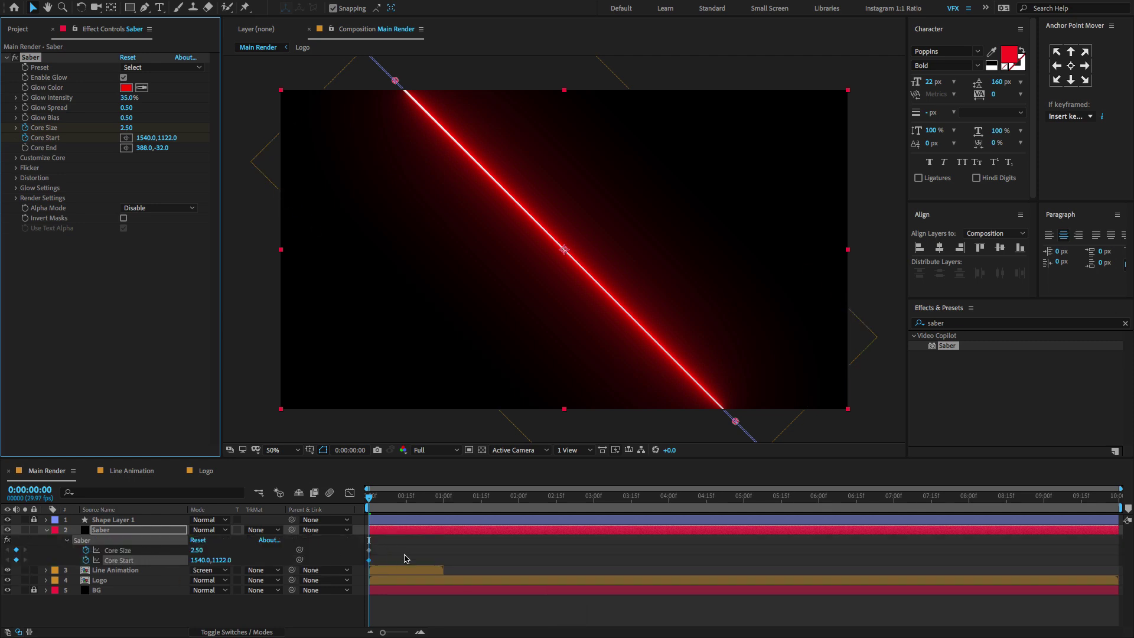
drag(374, 502, 407, 502)
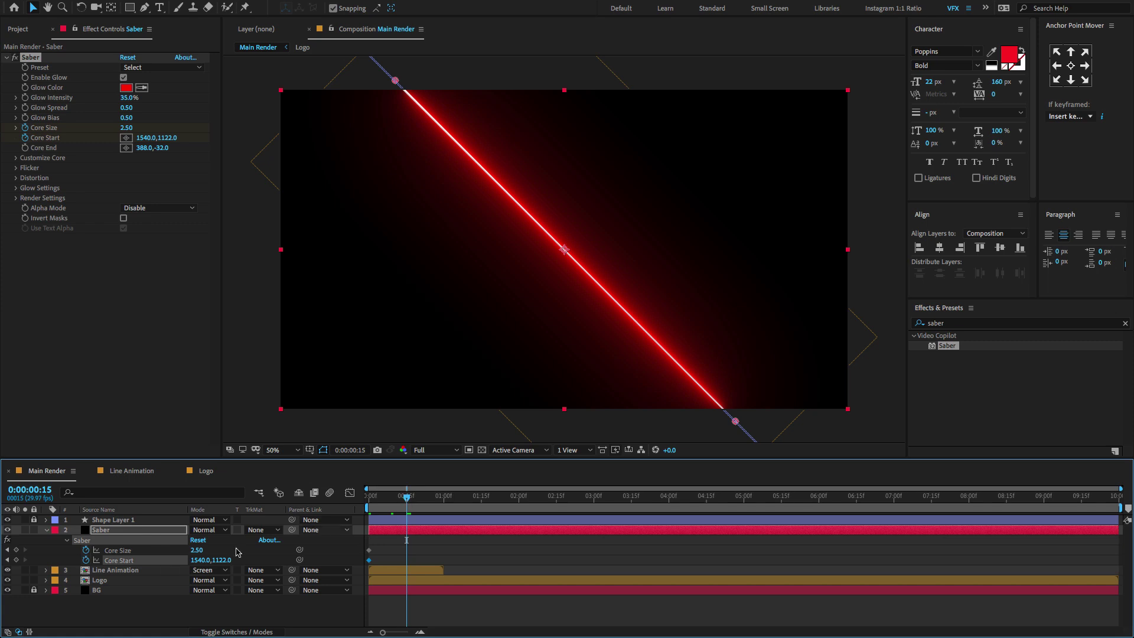
click(16, 550)
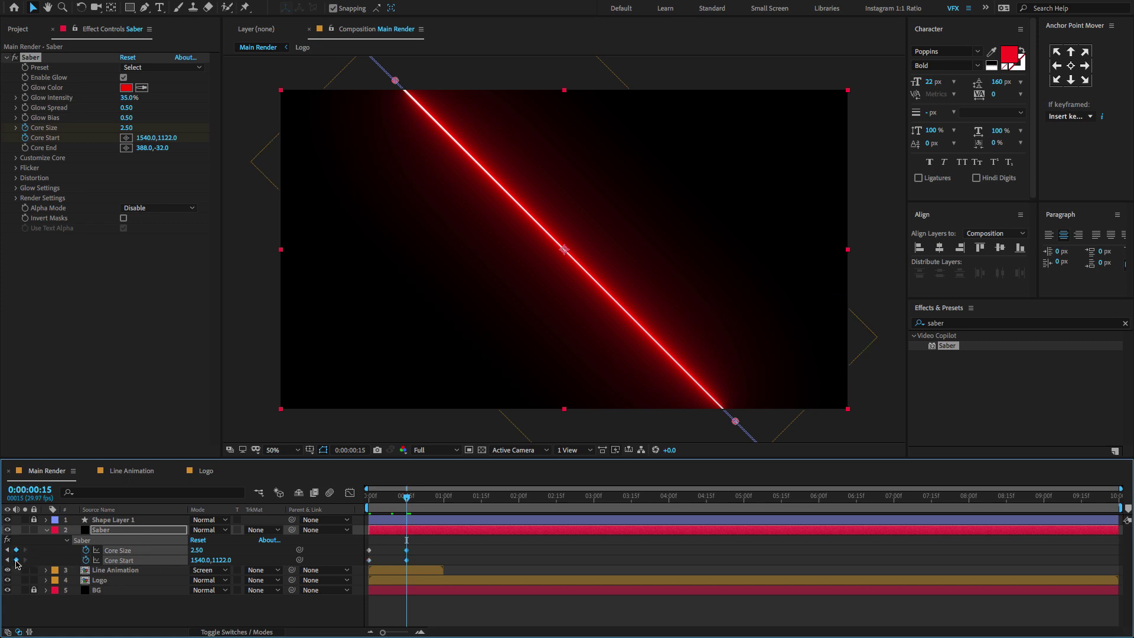
Set the Saber's Core Start at 0:00:00:00 to about 340, -78, along the diagonal guide beyond Core End, and preview the beam.
drag(392, 502, 362, 505)
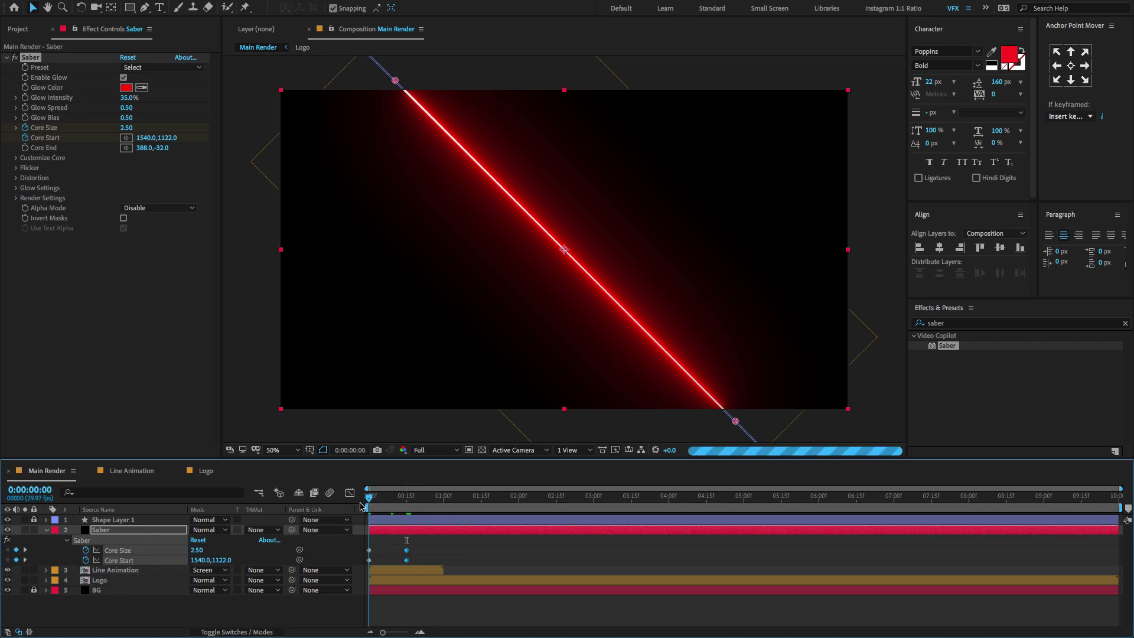
click(397, 544)
click(737, 425)
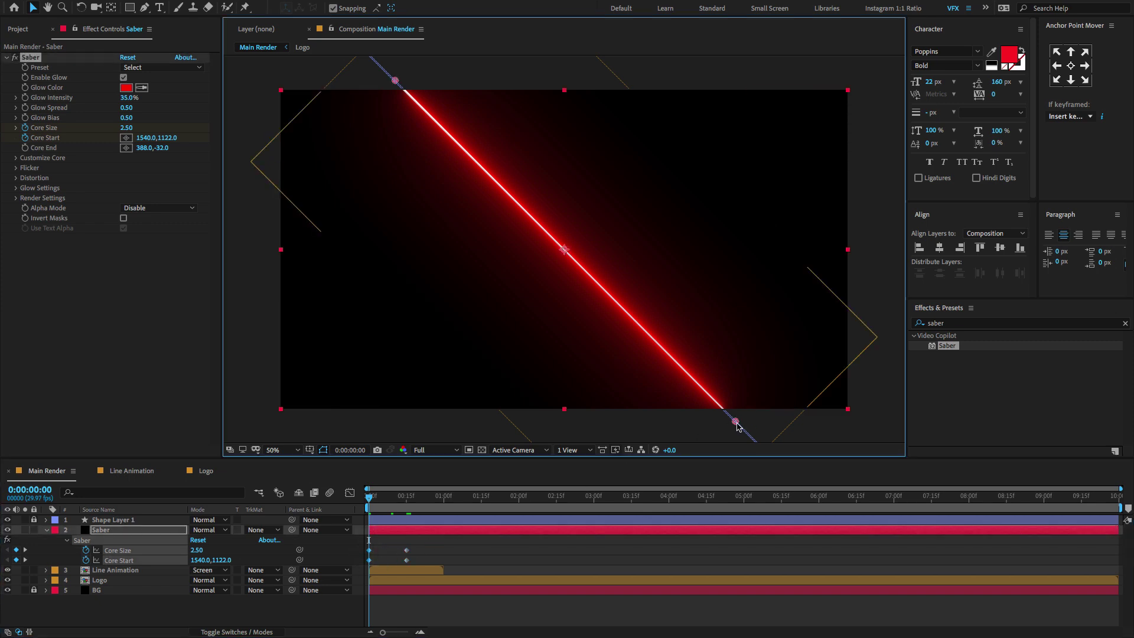
mouse_move(735, 421)
mouse_down()
mouse_move(516, 236)
mouse_move(370, 56)
mouse_up()
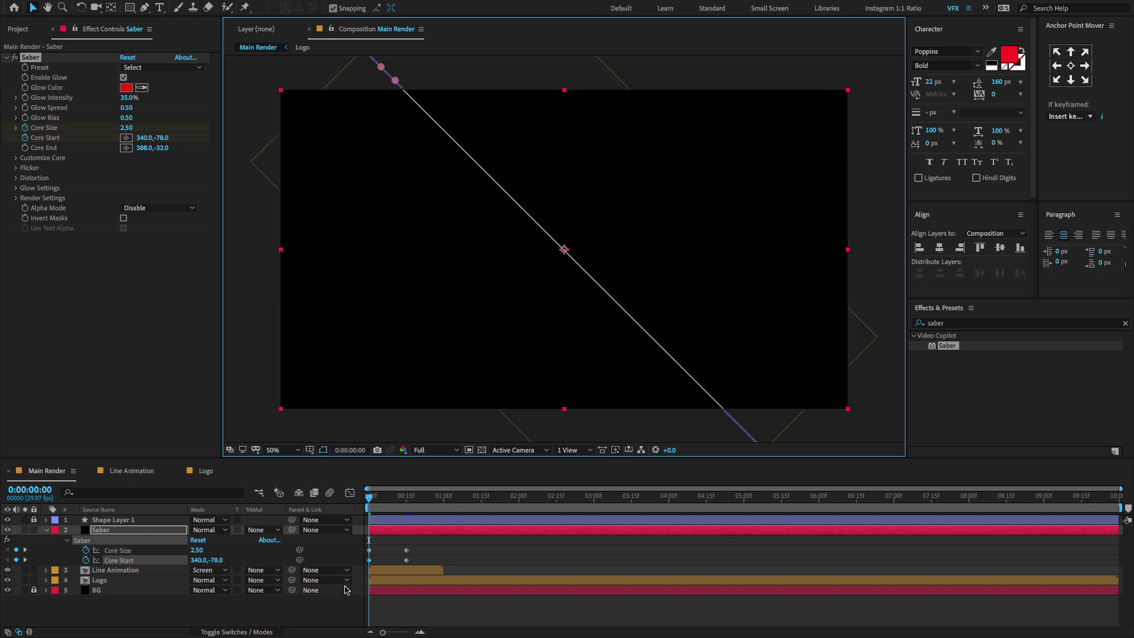
key(space)
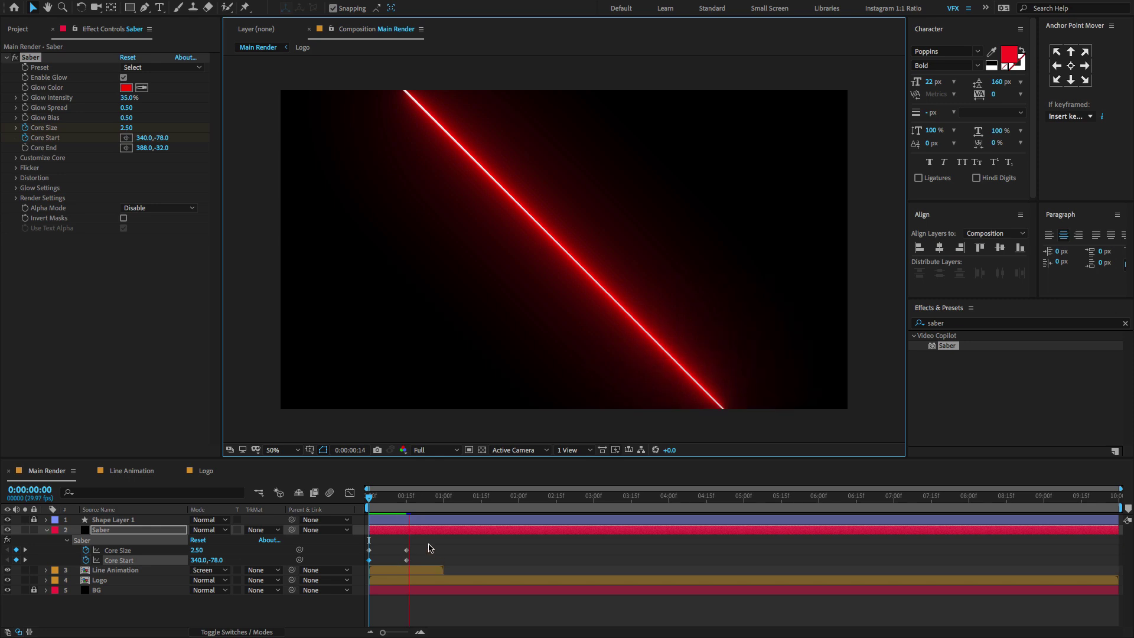
key(space)
Set the Saber's Core Size to 0 at 0:00:00:15.
click(381, 499)
drag(381, 499, 406, 502)
click(142, 552)
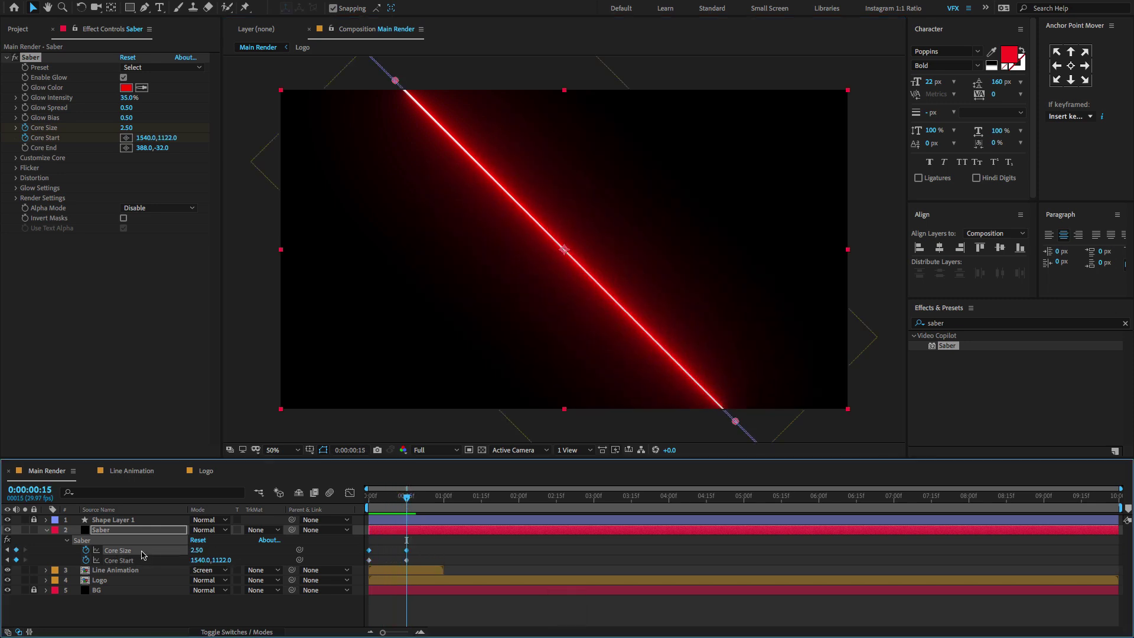
text(0)
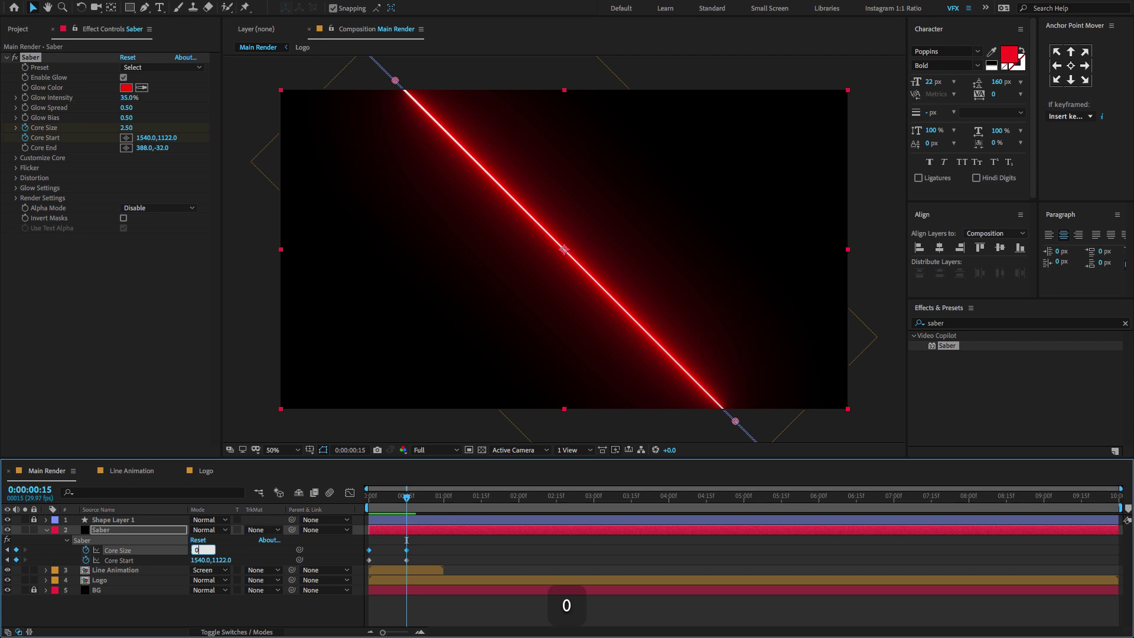
key(Return)
Apply Easy Ease to all four Core Size and Core Start keyframes.
drag(445, 544, 350, 570)
key(F9)
key(equal)
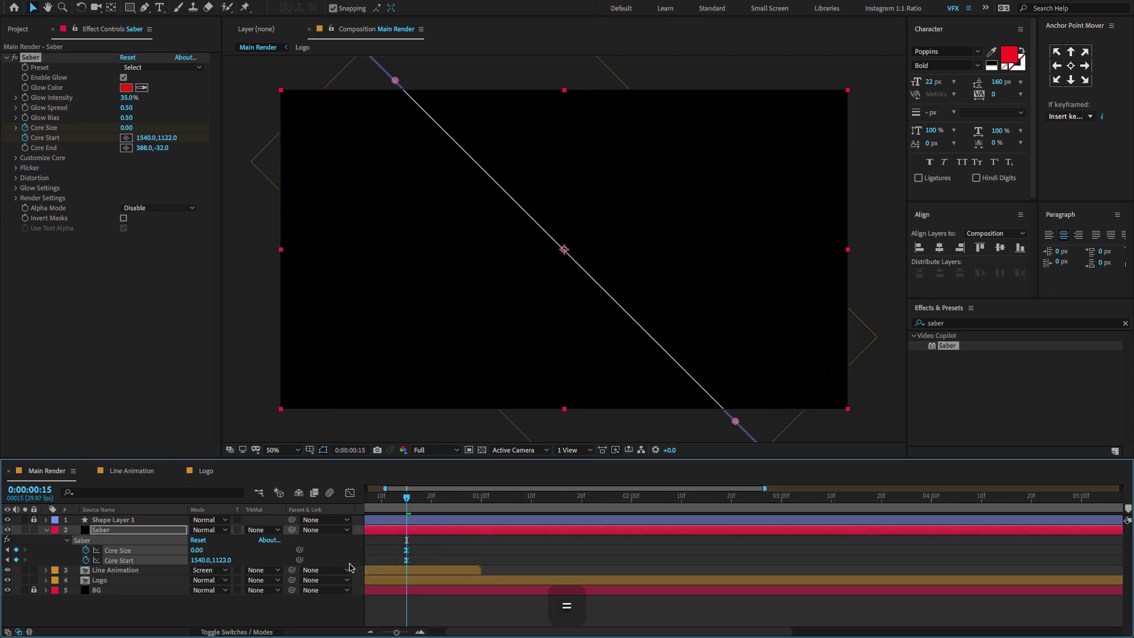
drag(422, 490, 372, 489)
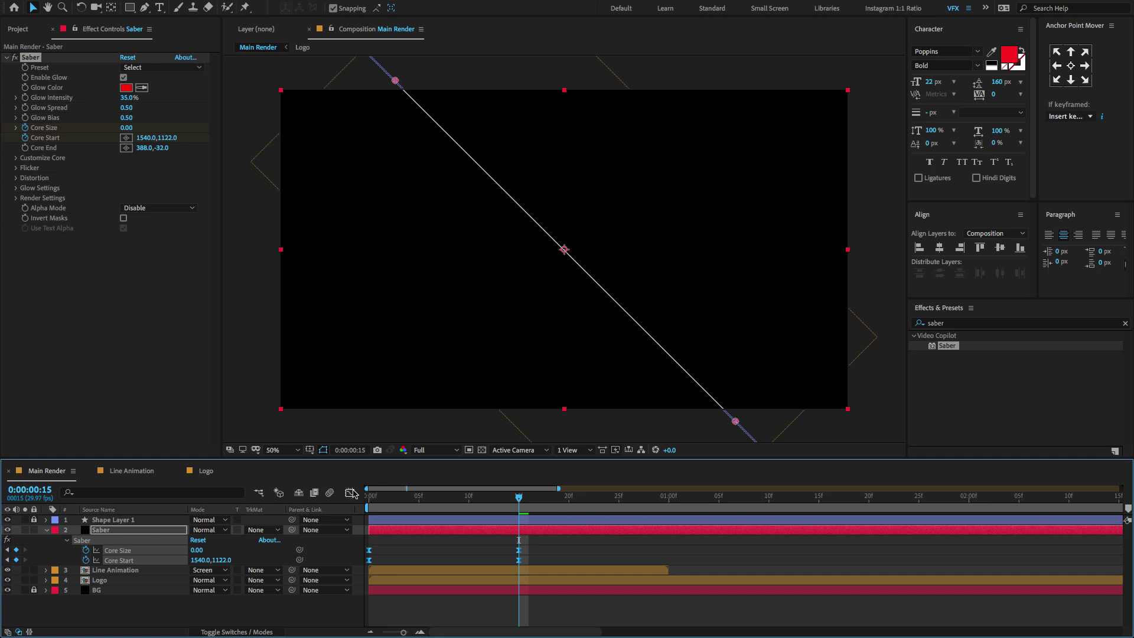
Reshape the Saber keyframes' speed curve in the Graph Editor with a longer ease into the end, and preview the beam.
click(351, 493)
drag(561, 594, 421, 602)
drag(494, 599, 470, 600)
click(351, 494)
key(Home)
key(space)
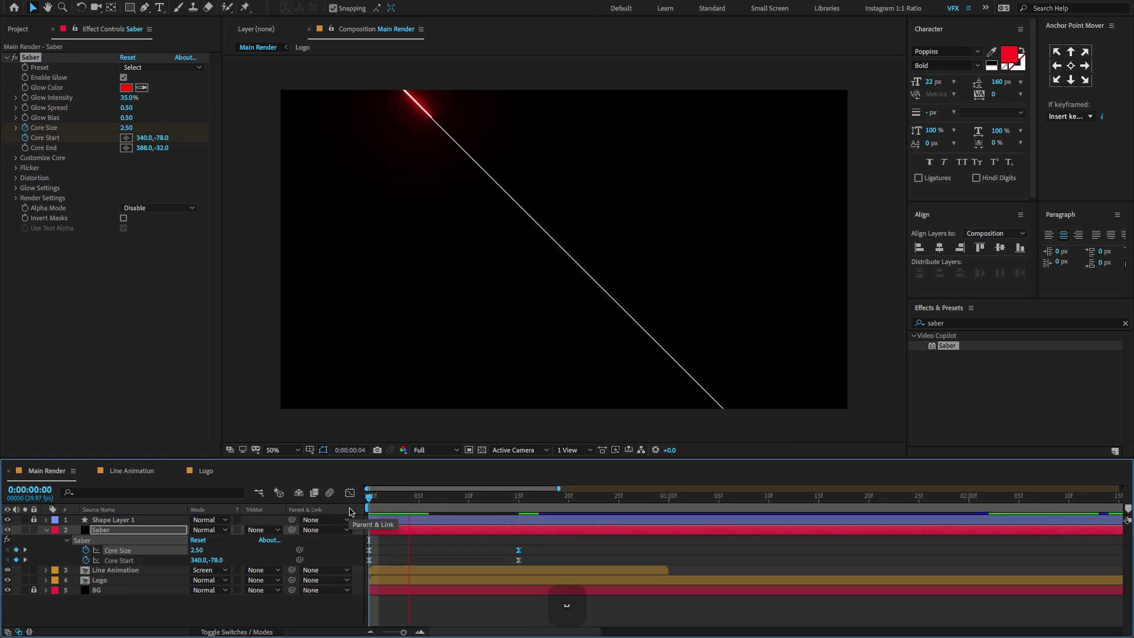
key(space)
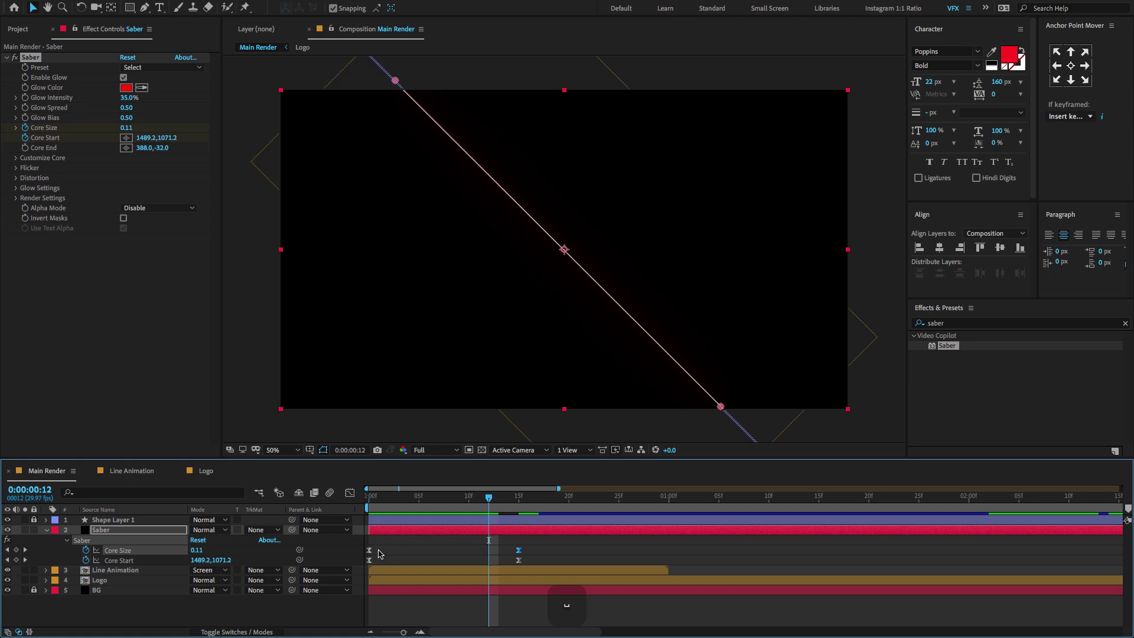
Move the first Core Size keyframe to about 0:00:00:07 so the beam shrinks later than it starts growing.
click(370, 551)
drag(371, 554, 439, 555)
click(439, 512)
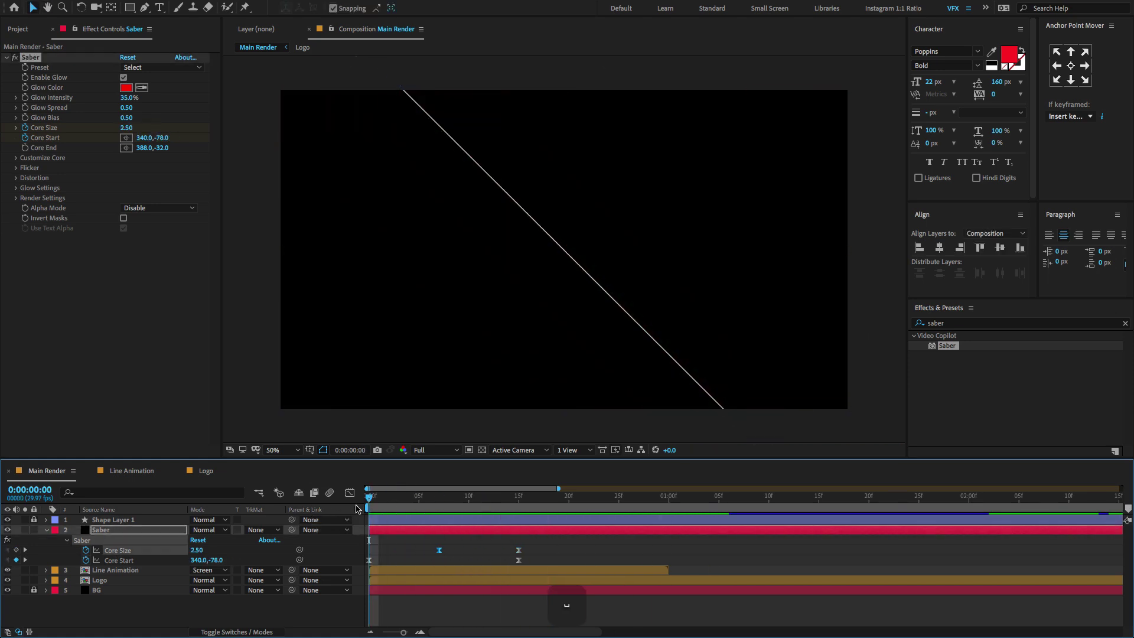
drag(439, 511, 667, 564)
key(Home)
Try the first Core Size keyframe at about 0:00:00:20 and the last Core Size and Core Start keyframes at about 0:00:00:29.
drag(507, 550, 570, 552)
key(Page_Down)
key(space)
key(space)
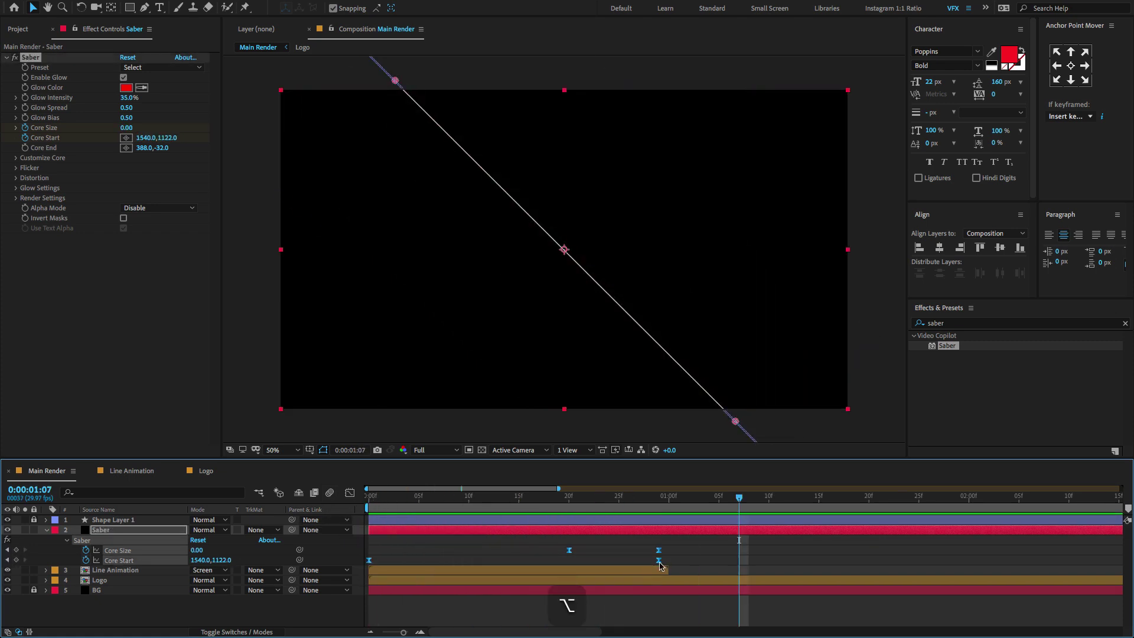
Shorten the Saber animation so its last Core Size and Core Start keyframes fall at about 0:00:00:20, and preview it.
key(ctrl+z)
key(ctrl+z)
key(space)
key(space)
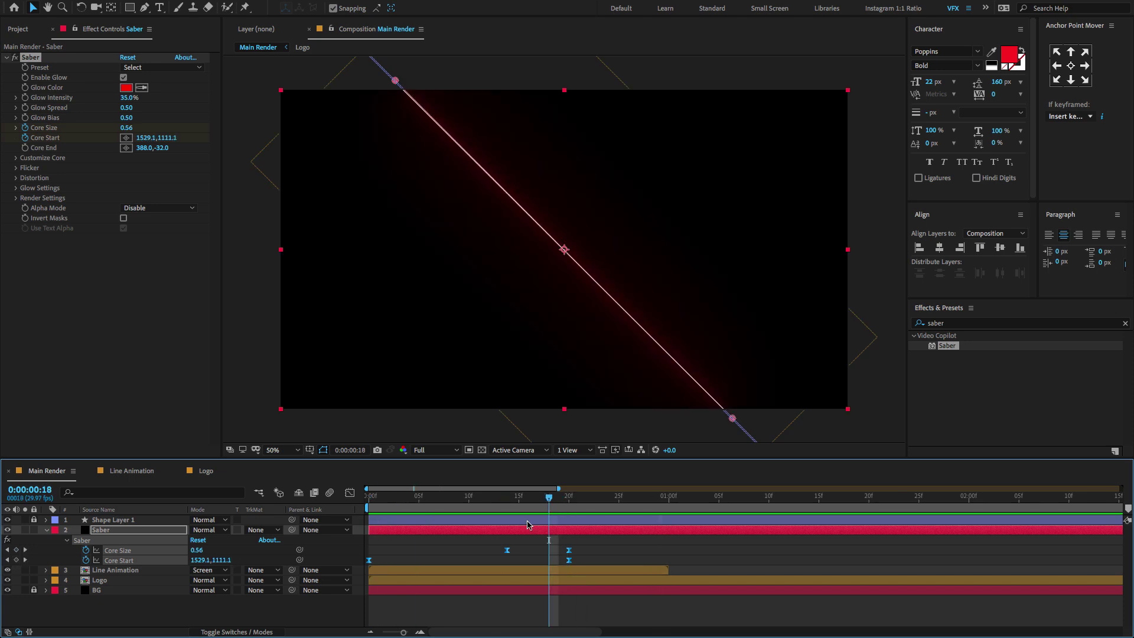
Set the first Core Size keyframe to 4 and delete the diagonal guide layer Shape Layer 1.
key(ctrl+z)
key(ctrl+z)
key(space)
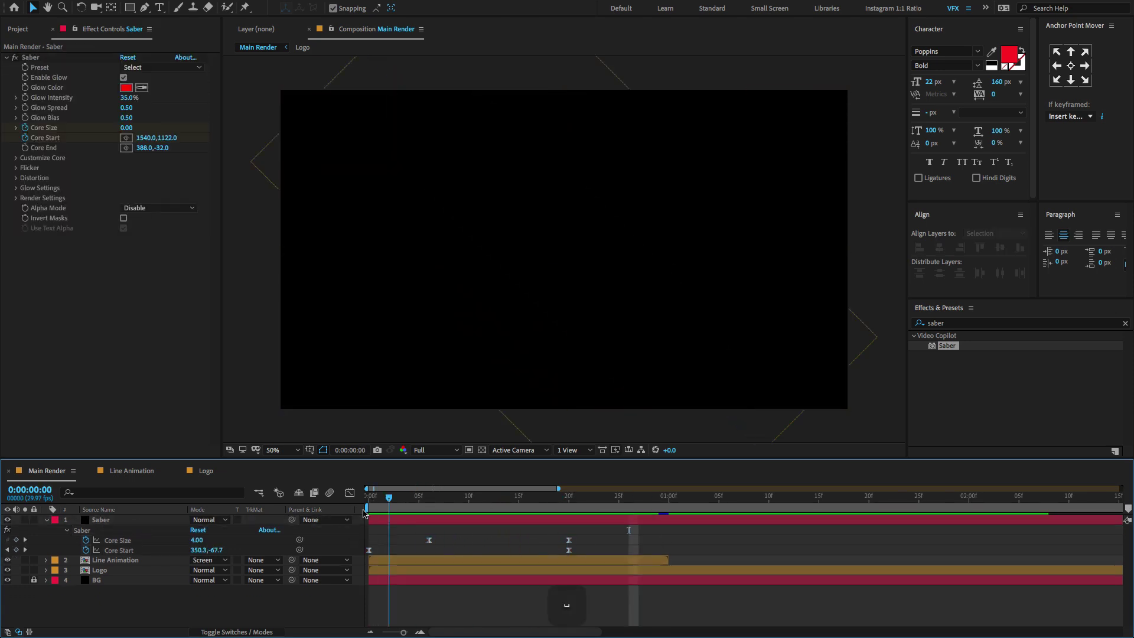
Retime the Core Size keyframes to about 0:00:00:07 and 0:00:00:20 and the last Core Start keyframe to about 0:00:00:13, previewing the beam.
key(ctrl+z)
key(space)
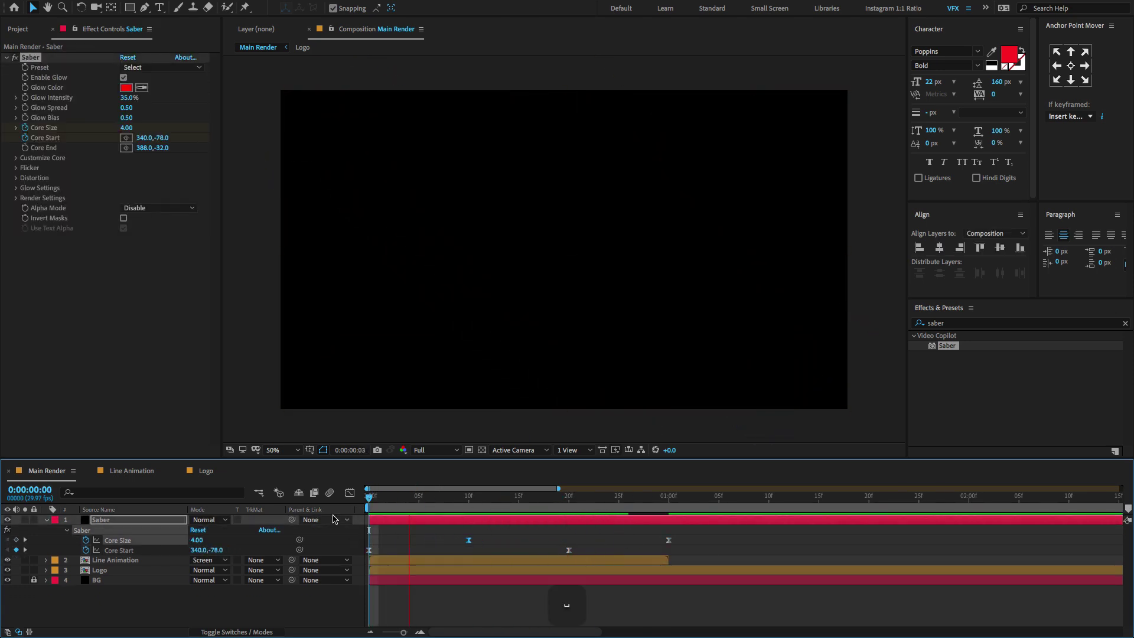
key(space)
key(ctrl+z)
key(space)
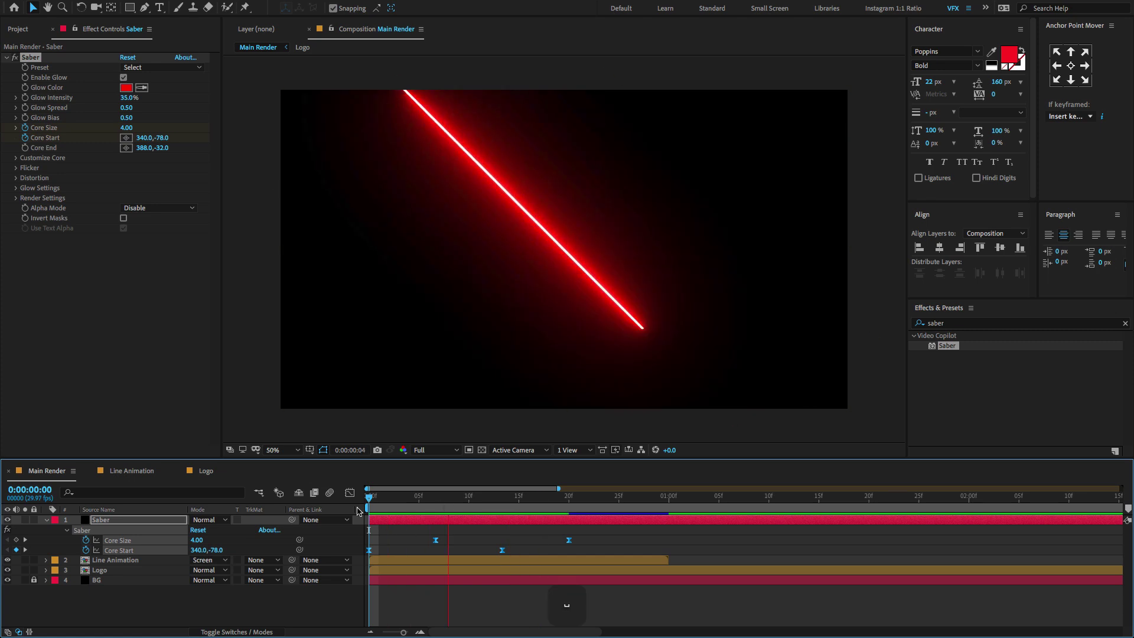
Collapse the open properties of all layers in Main Render and save the project.
key(ctrl+a)
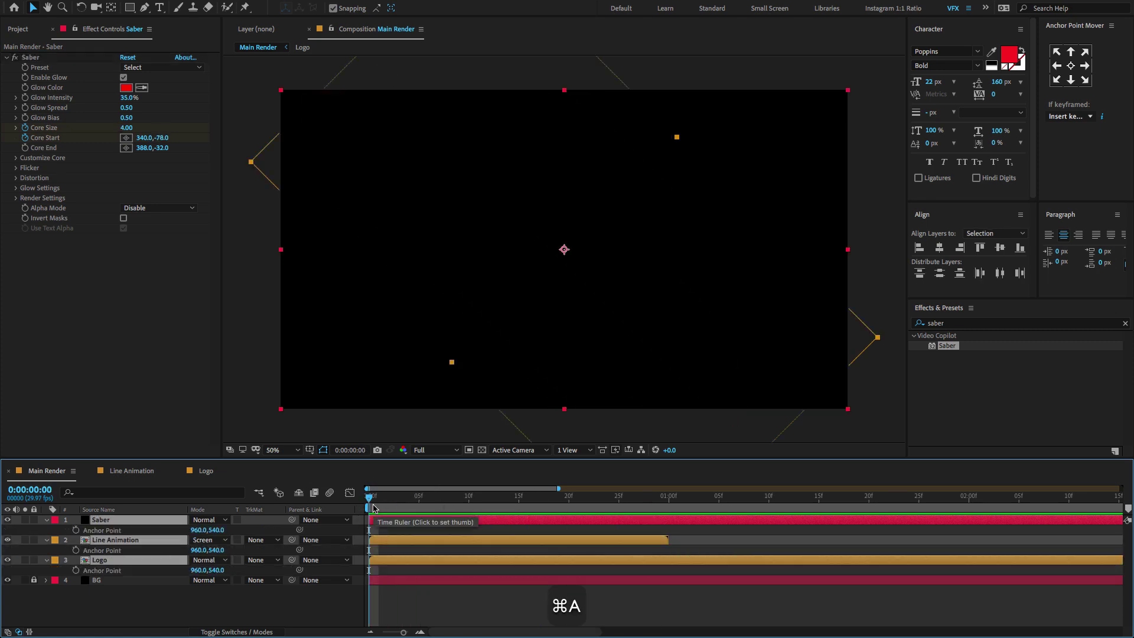
key(ctrl+s)
click(259, 585)
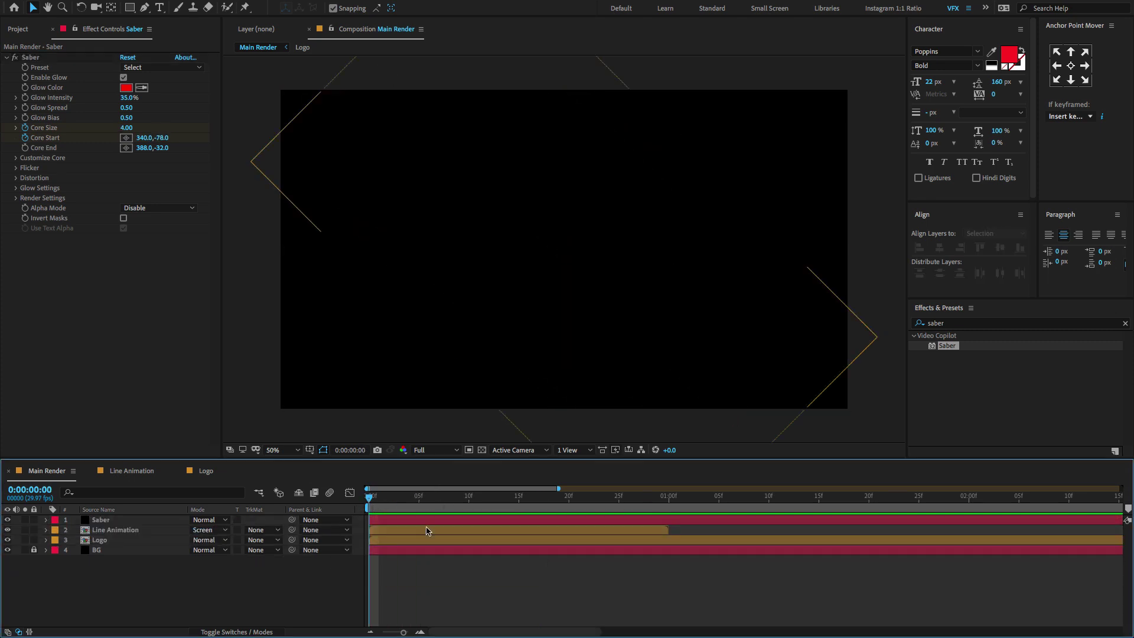
Trim the end of the Saber layer to 0:00:00:29, matching the Line Animation layer.
key(minus)
click(416, 499)
drag(419, 502, 442, 502)
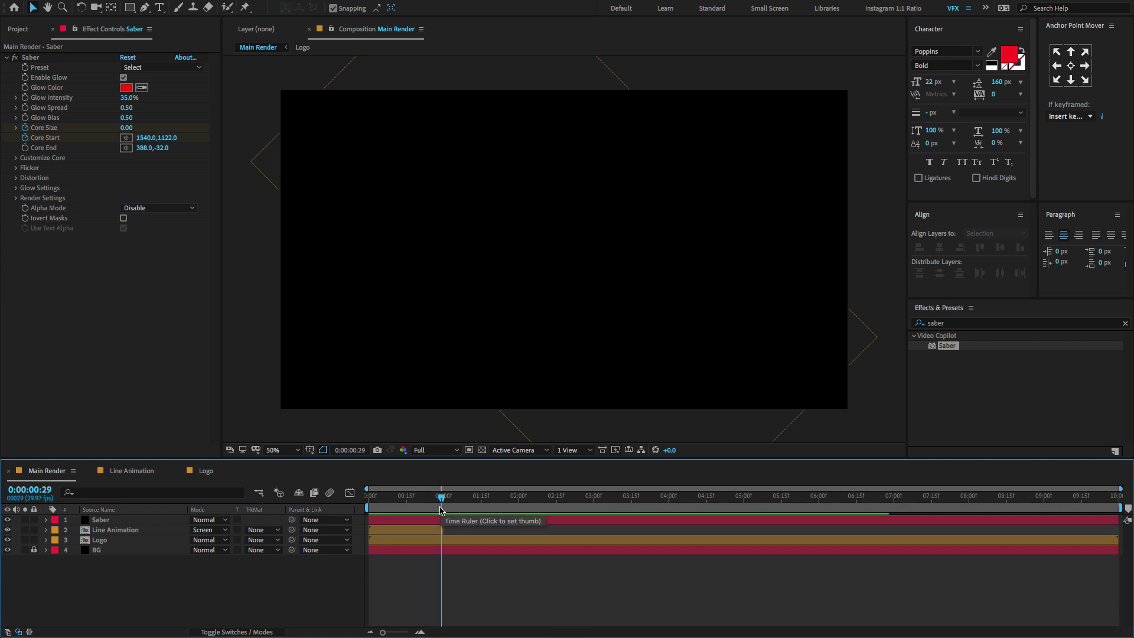
click(450, 520)
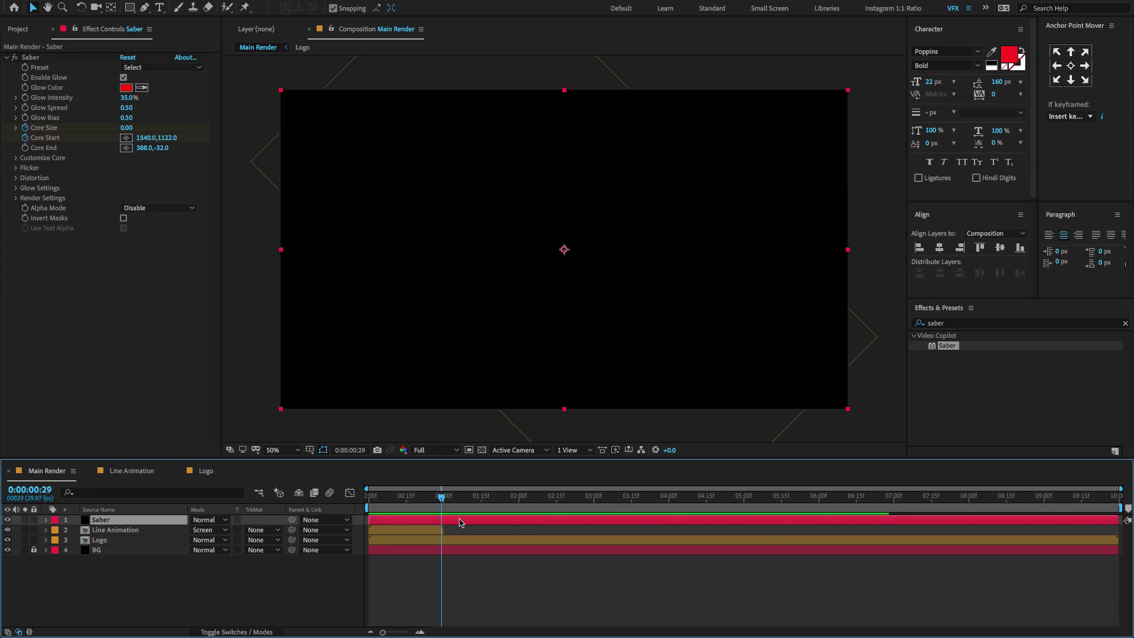
key(alt)
key(alt+bracketright)
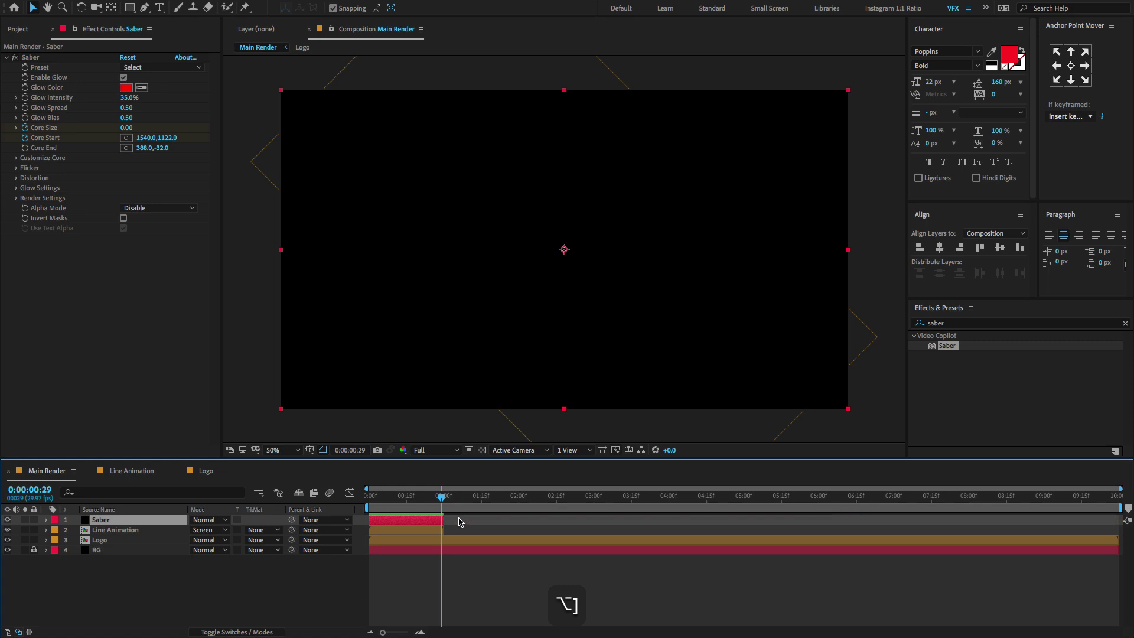
click(151, 574)
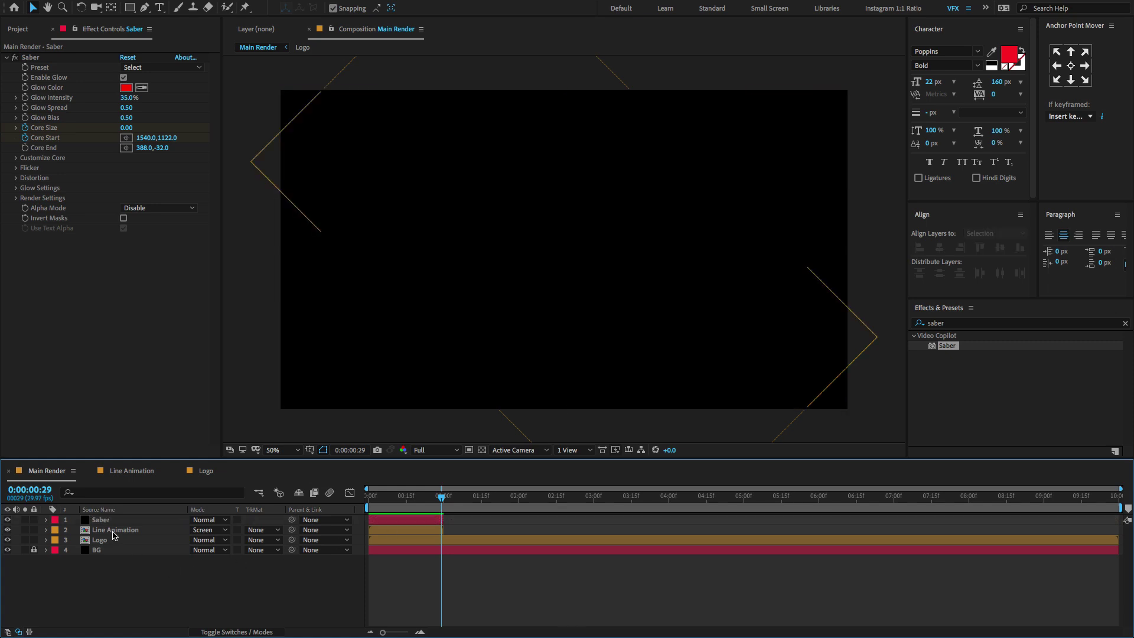
Set the Saber layer's blending mode to Screen and preview the composition from the start.
key(Home)
click(168, 521)
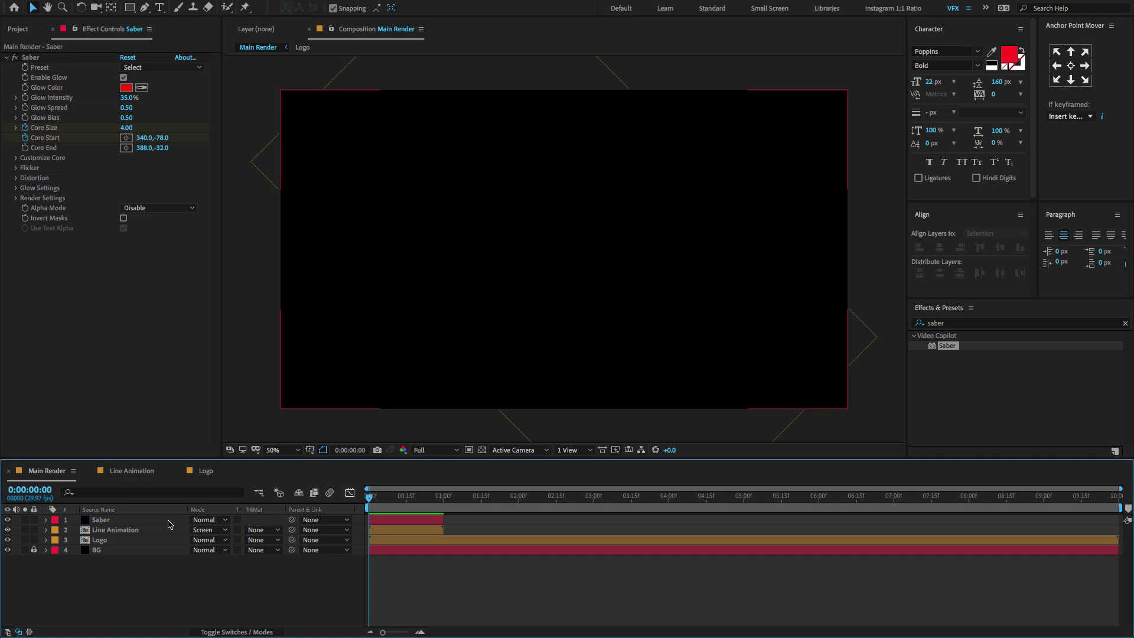
click(209, 522)
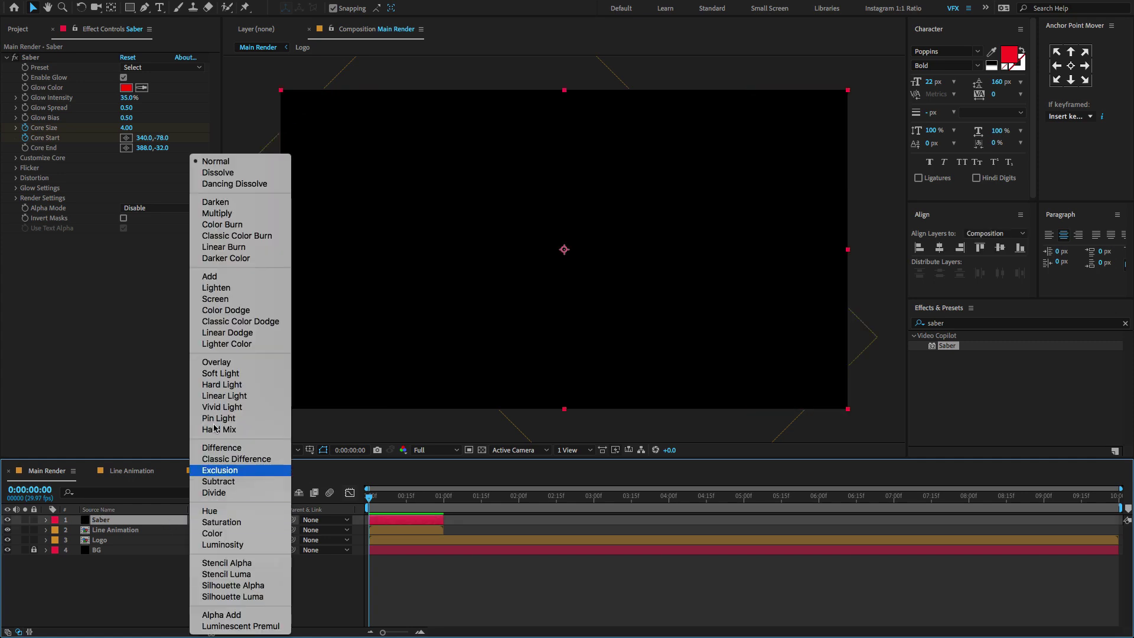
click(213, 300)
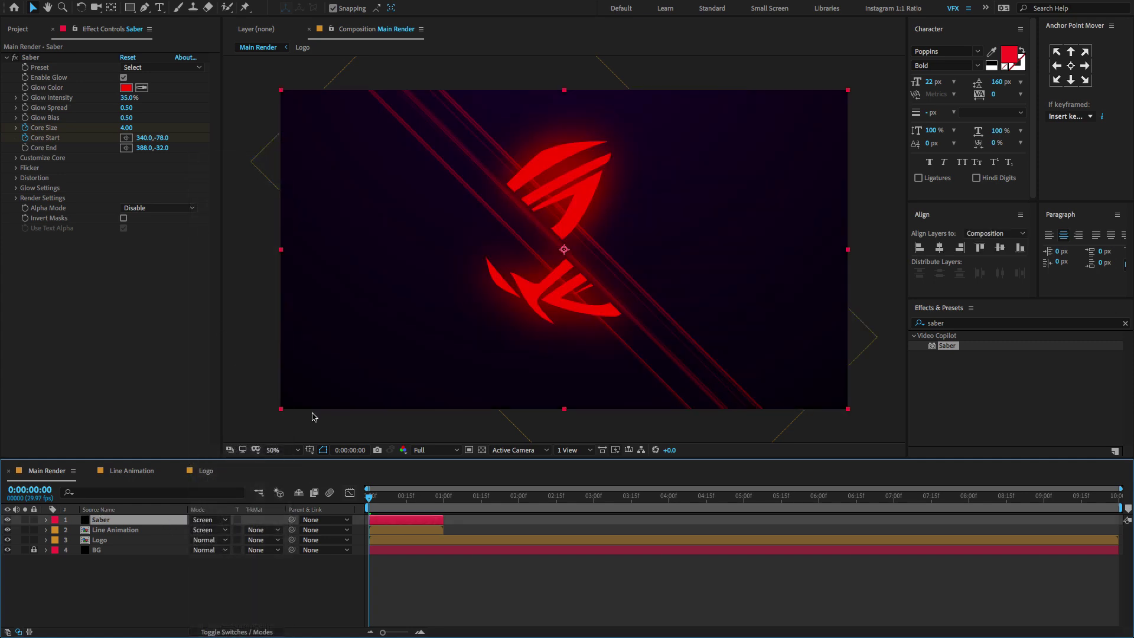
key(space)
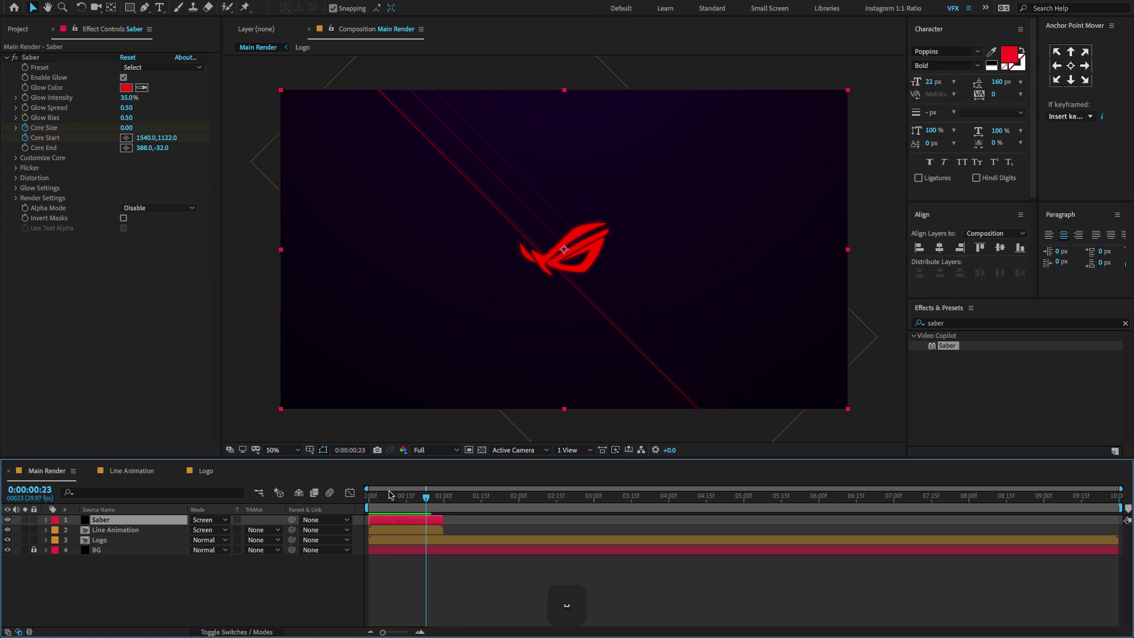
Delay the Logo layer to start at about 0:00:00:07 and preview its timing against the Saber beam.
drag(389, 495, 369, 498)
click(401, 543)
key(space)
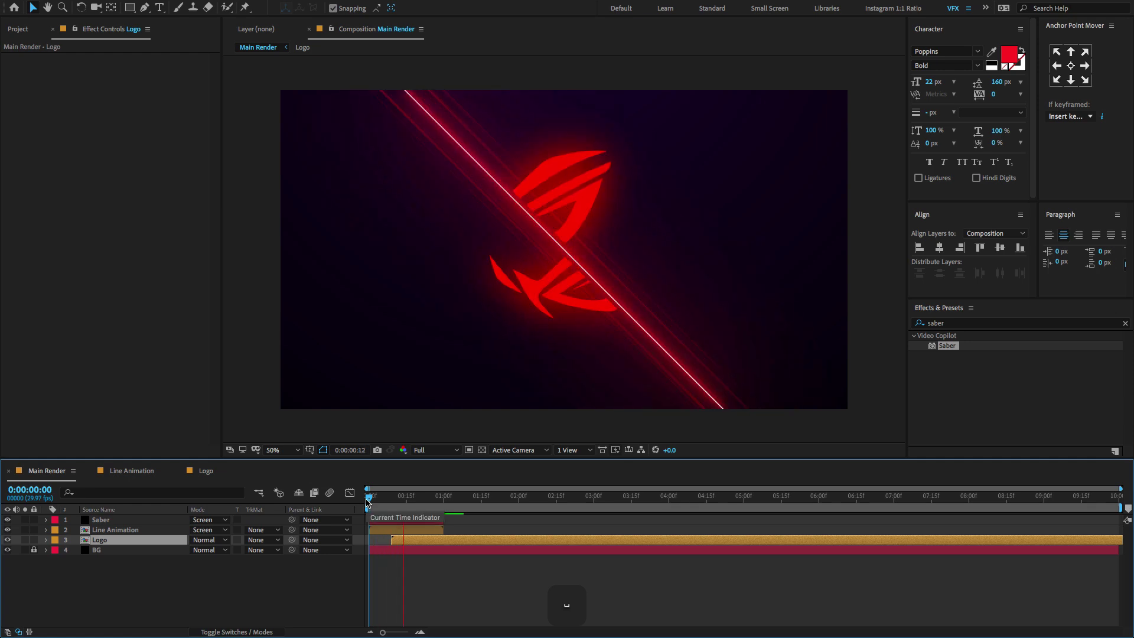
key(space)
drag(389, 505, 362, 505)
key(space)
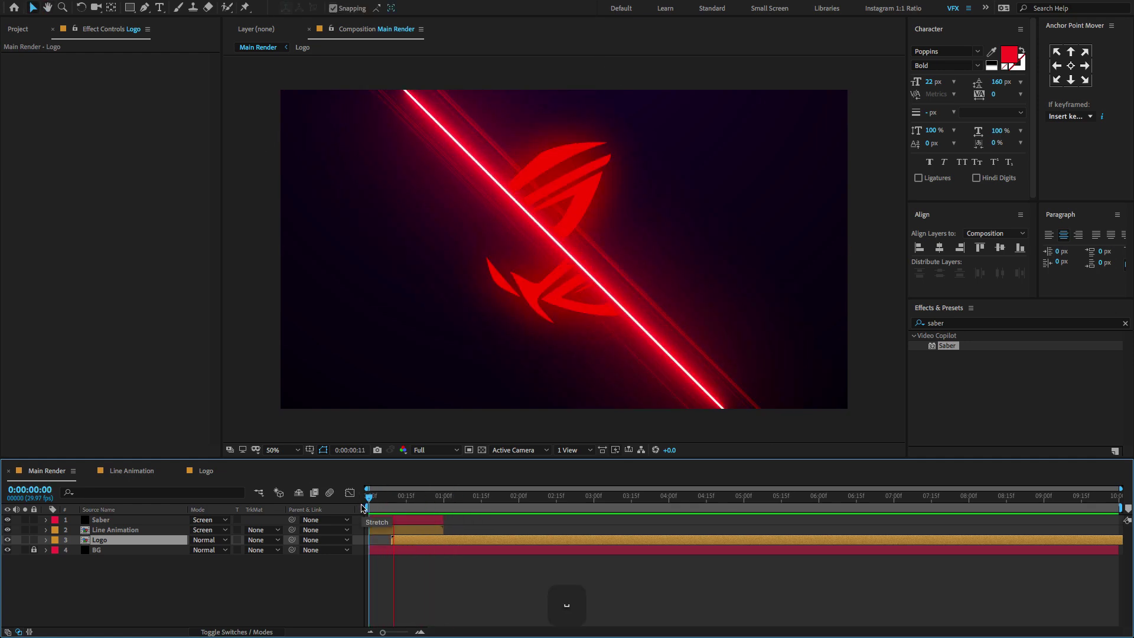
drag(362, 506, 401, 542)
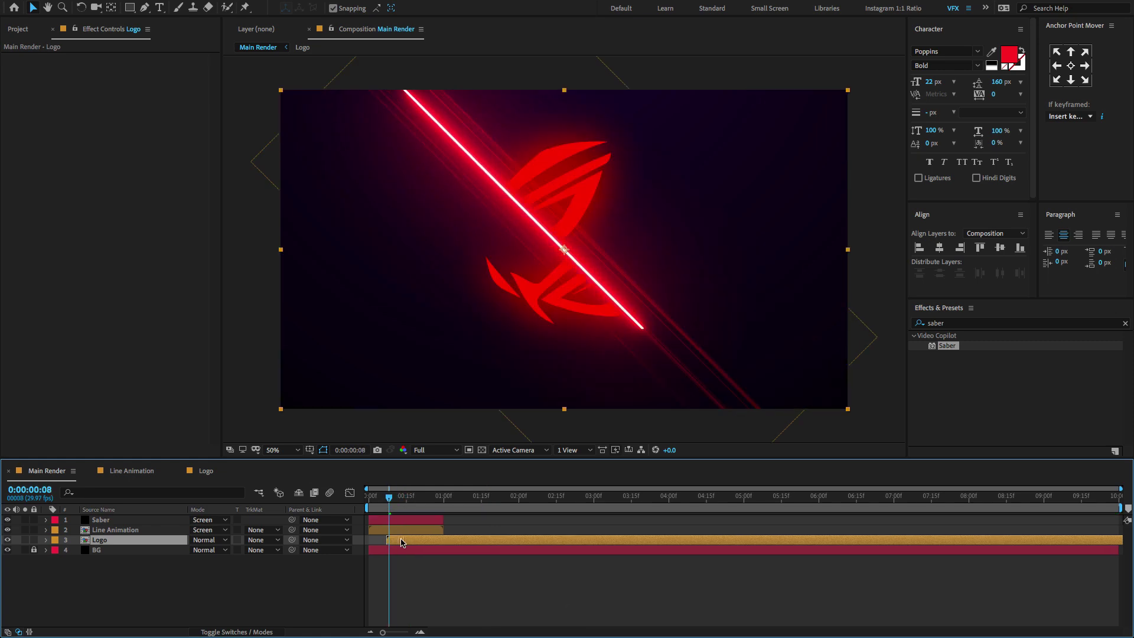
key(space)
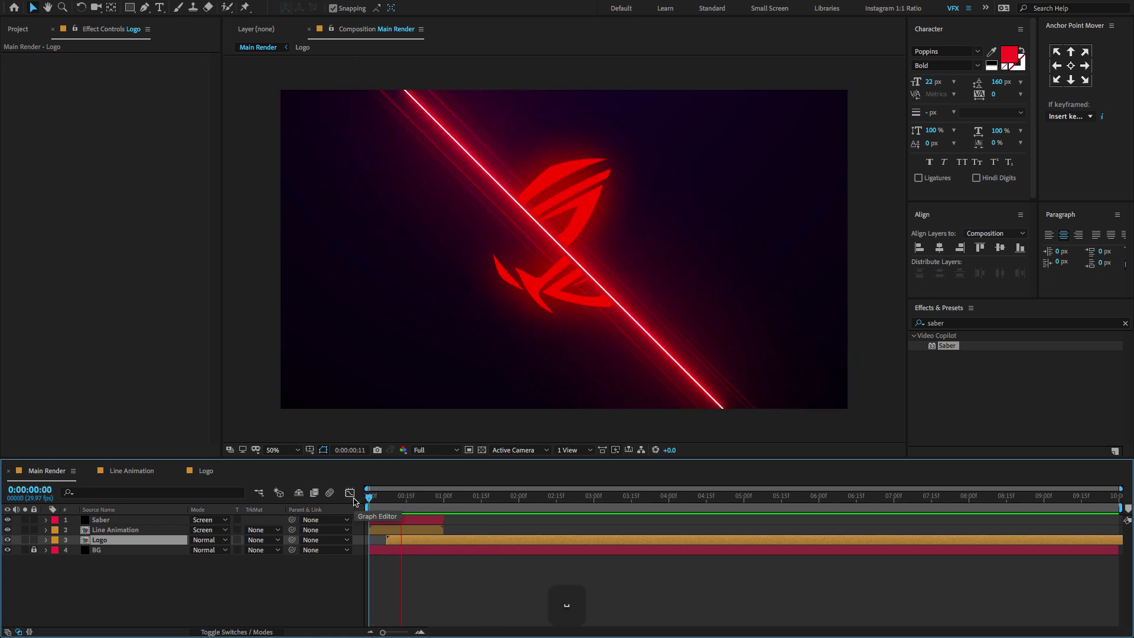
key(space)
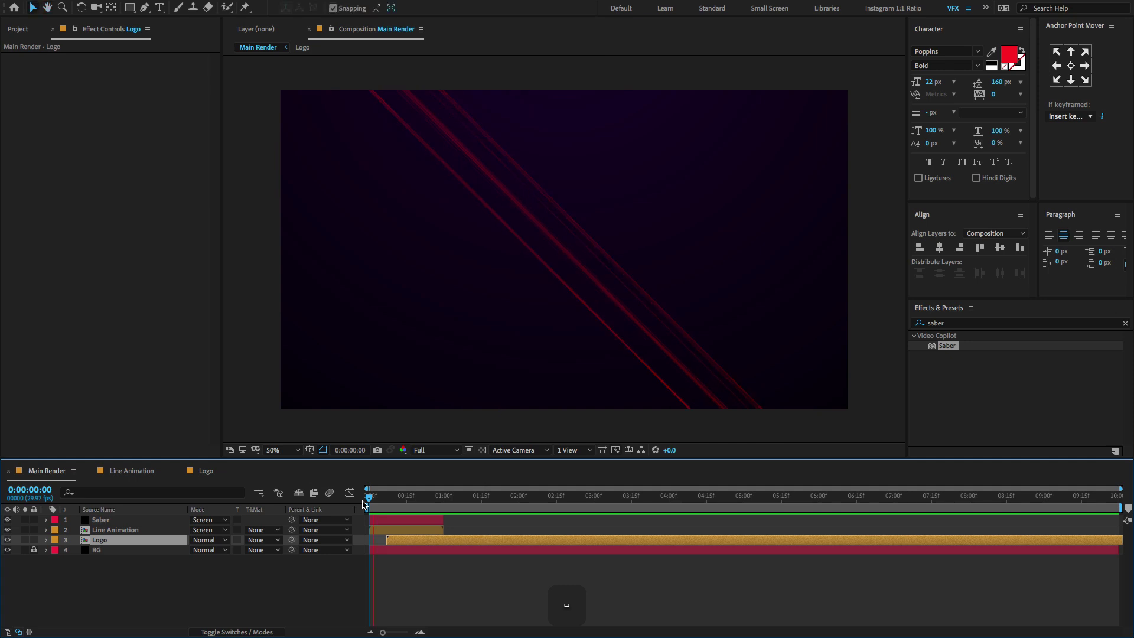
Draw a rectangular mask on the Line Animation layer that encloses the full length of the diagonal red lines.
drag(363, 503, 398, 503)
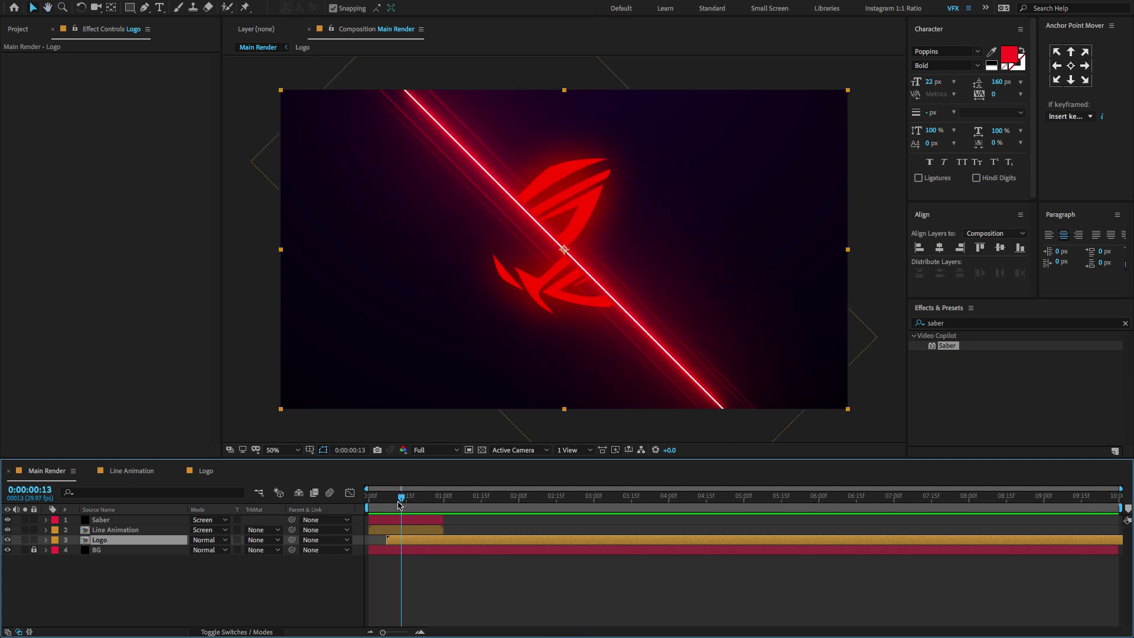
click(131, 533)
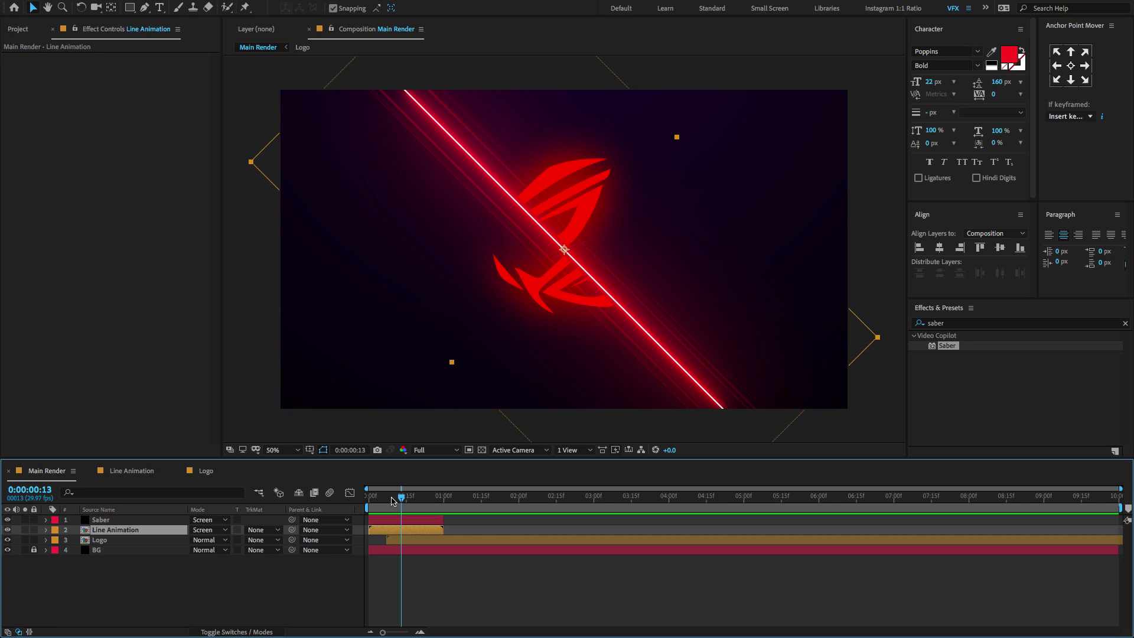
drag(391, 501, 385, 501)
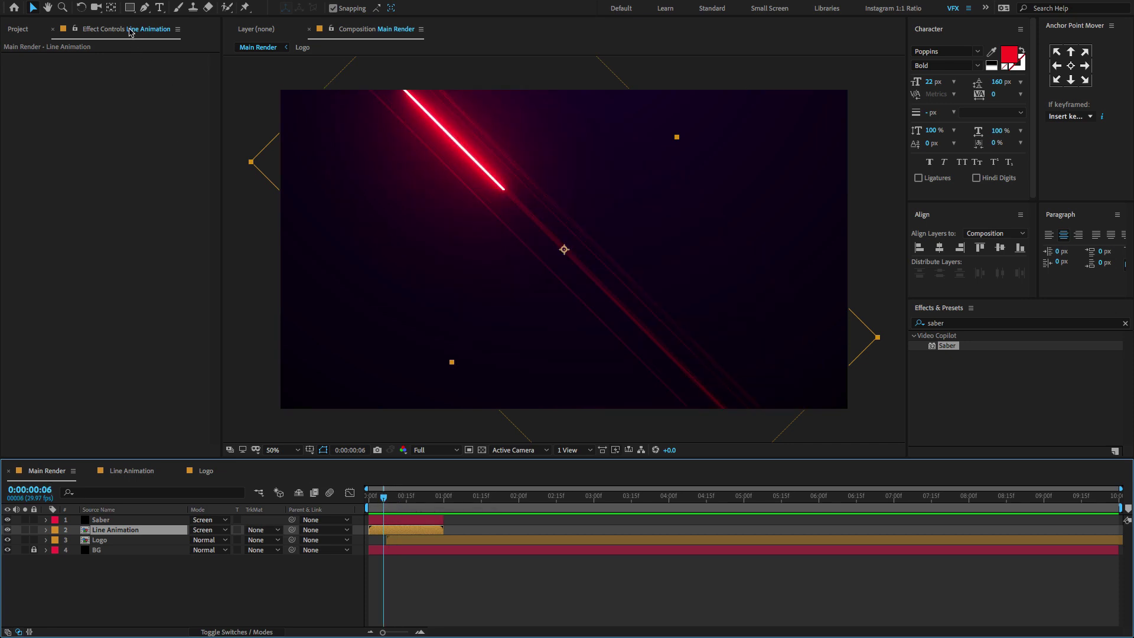
click(129, 9)
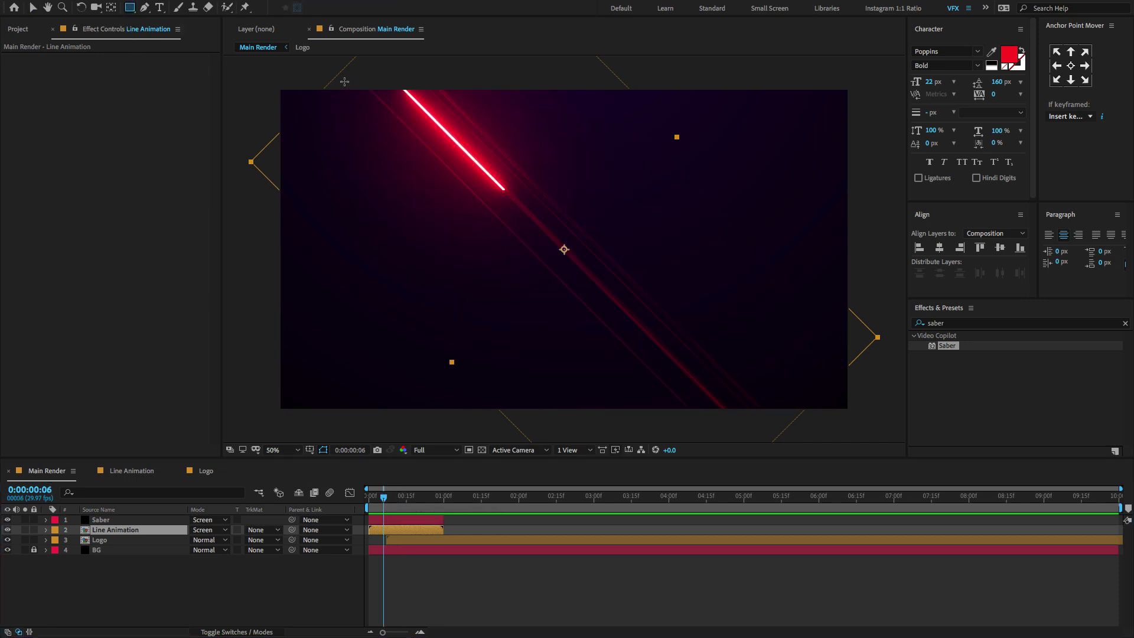
drag(344, 81, 779, 395)
drag(780, 398, 794, 407)
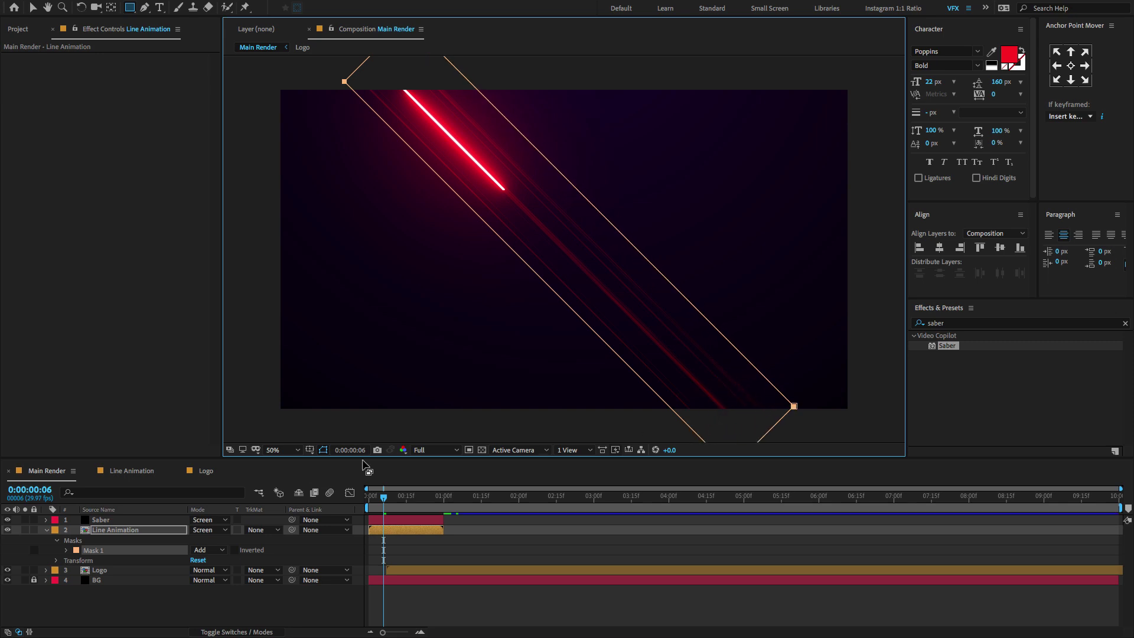
Keyframe Mask 1's Mask Path on the Line Animation layer at 0:00:00:00 and 0:00:00:15.
click(66, 550)
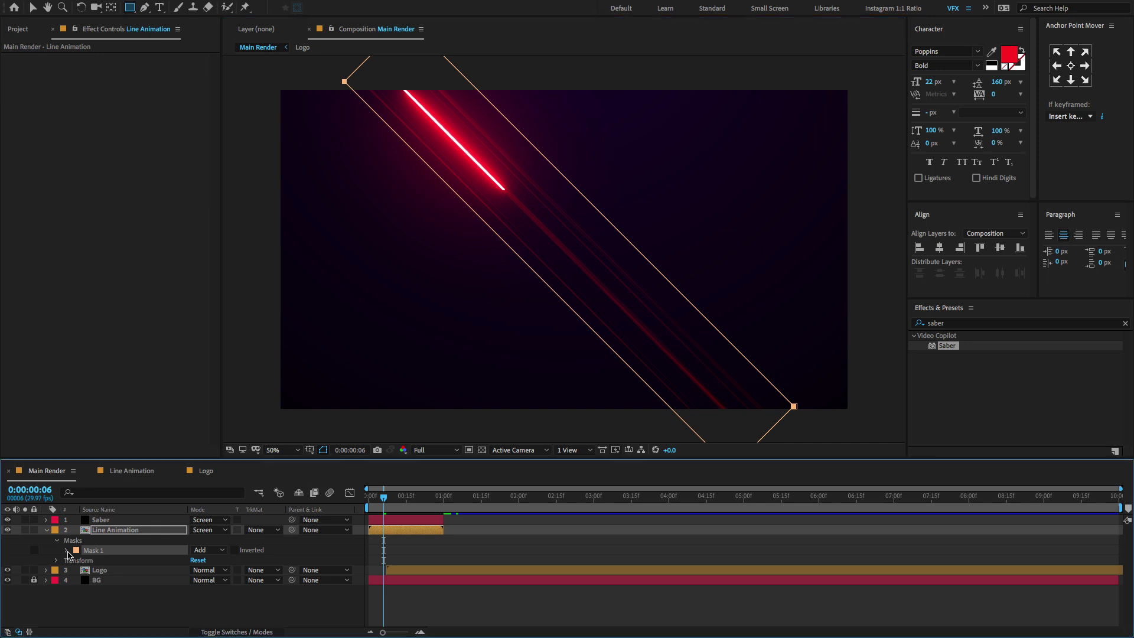
mouse_move(421, 499)
mouse_down()
mouse_move(360, 499)
mouse_move(406, 499)
mouse_up()
click(86, 560)
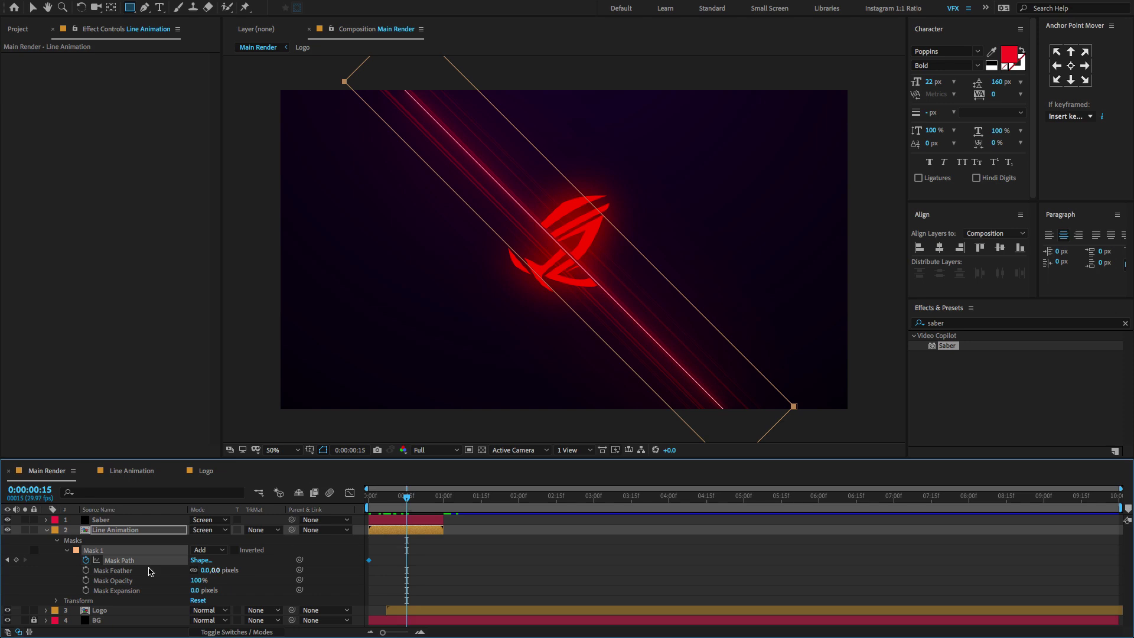
click(15, 561)
click(9, 561)
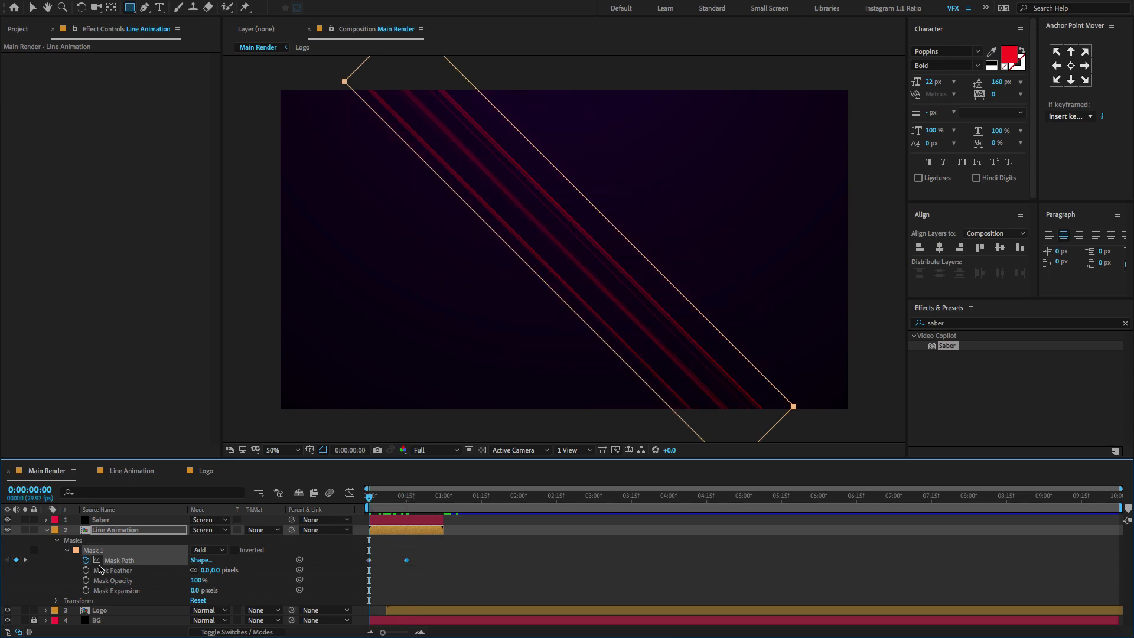
At the first Mask Path keyframe, shorten the mask from both ends to a small rectangle around the composition's centre.
key(space)
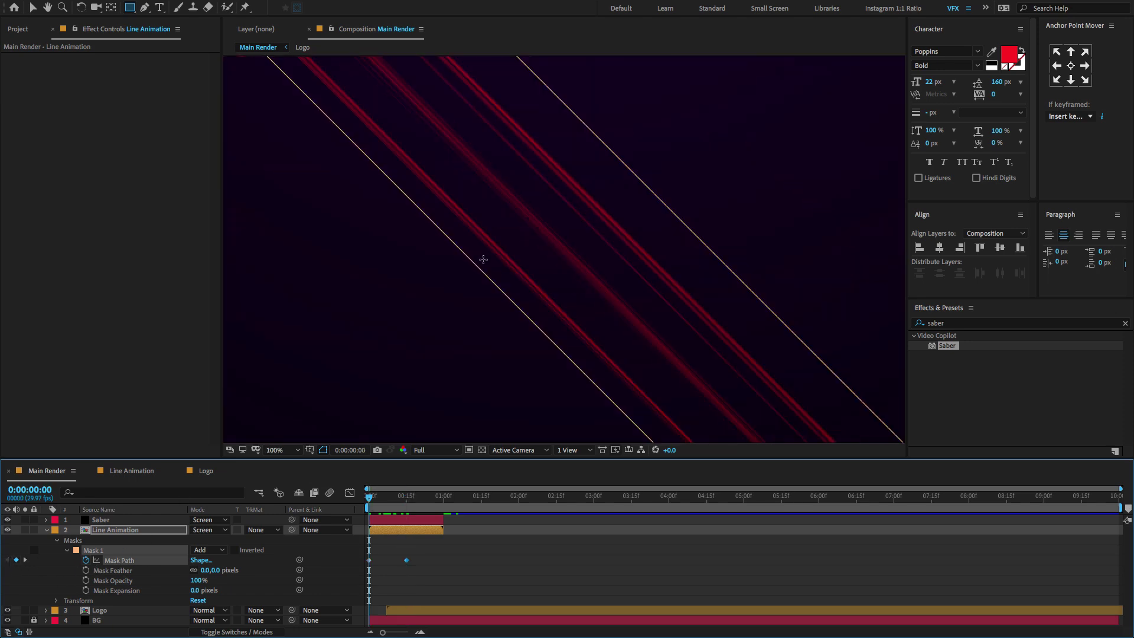
key(space)
key(comma)
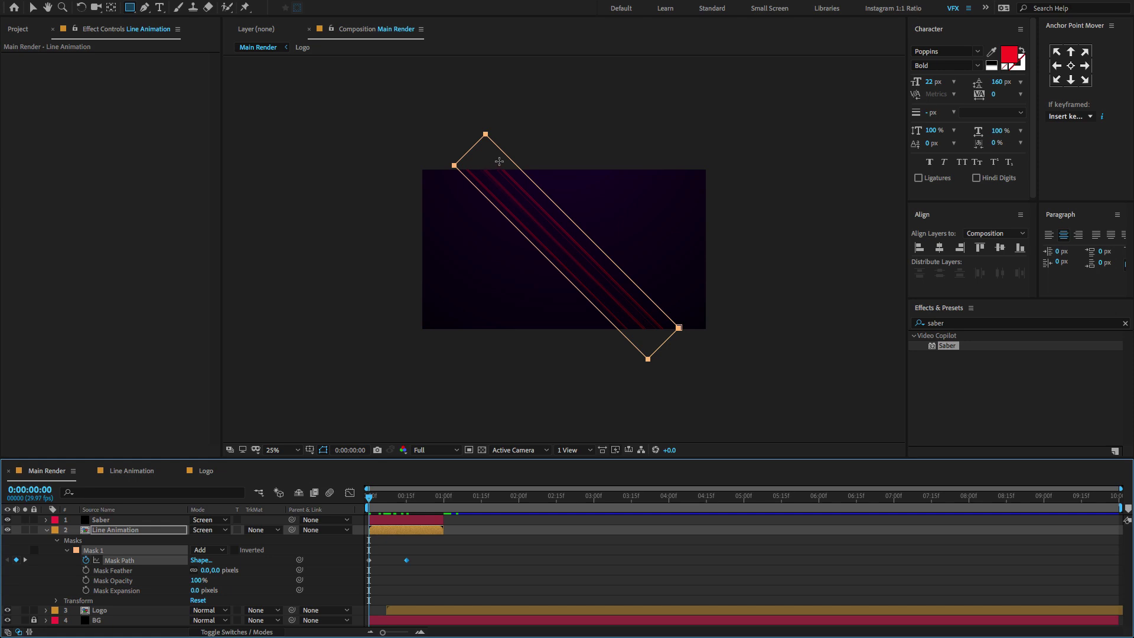
key(v)
click(463, 159)
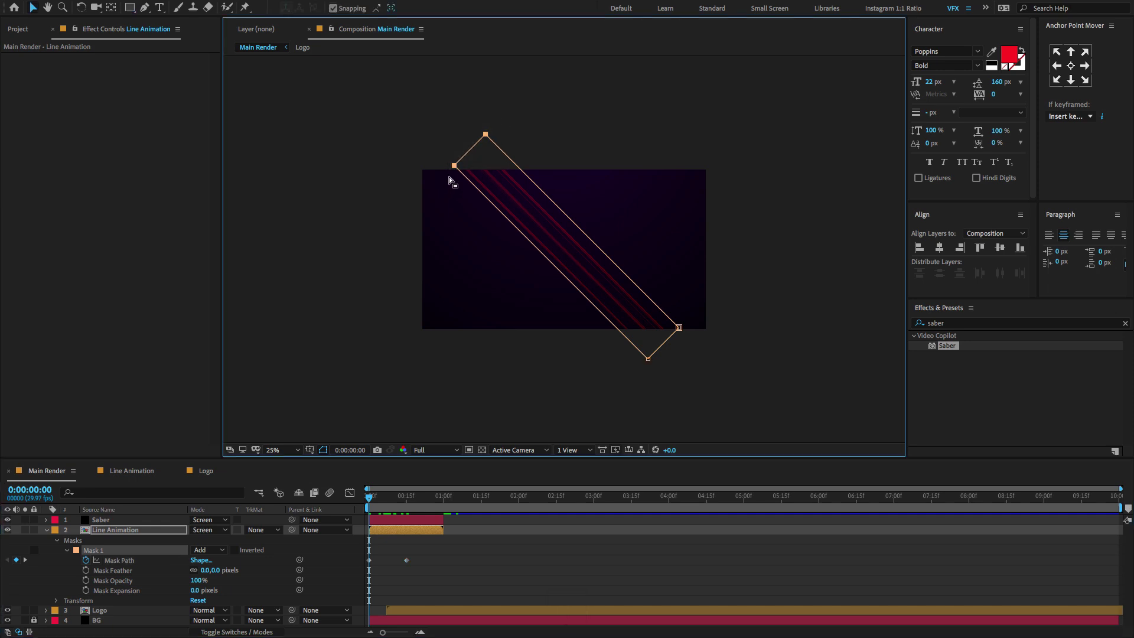
drag(454, 167, 518, 242)
drag(722, 319, 565, 300)
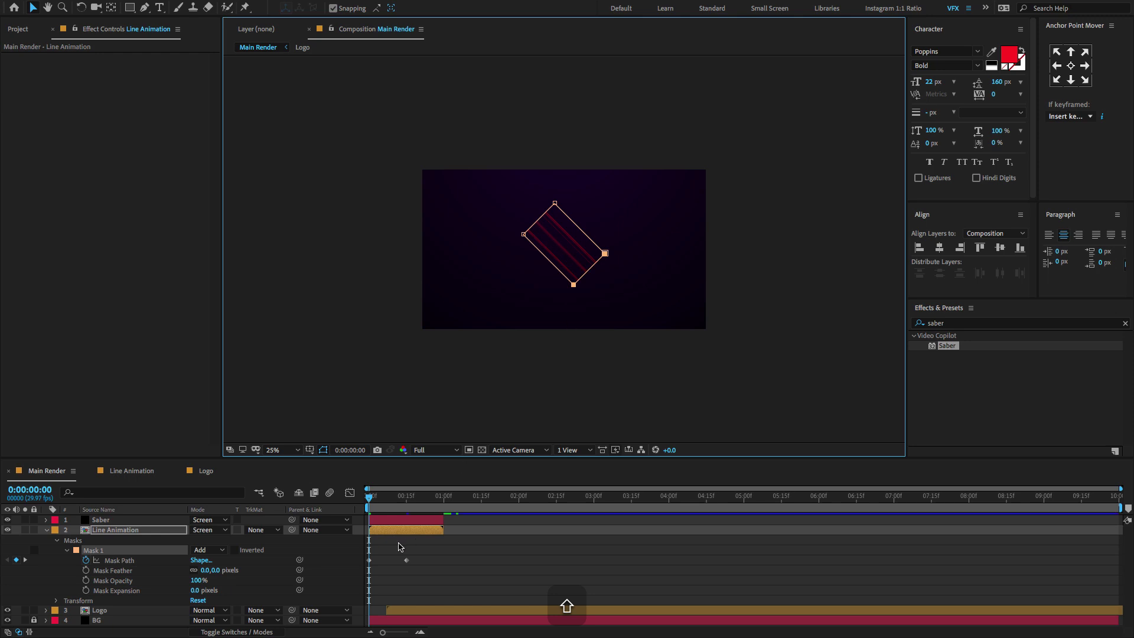
Set the Mask Feather of the Line Animation layer's mask to 300 pixels.
click(135, 531)
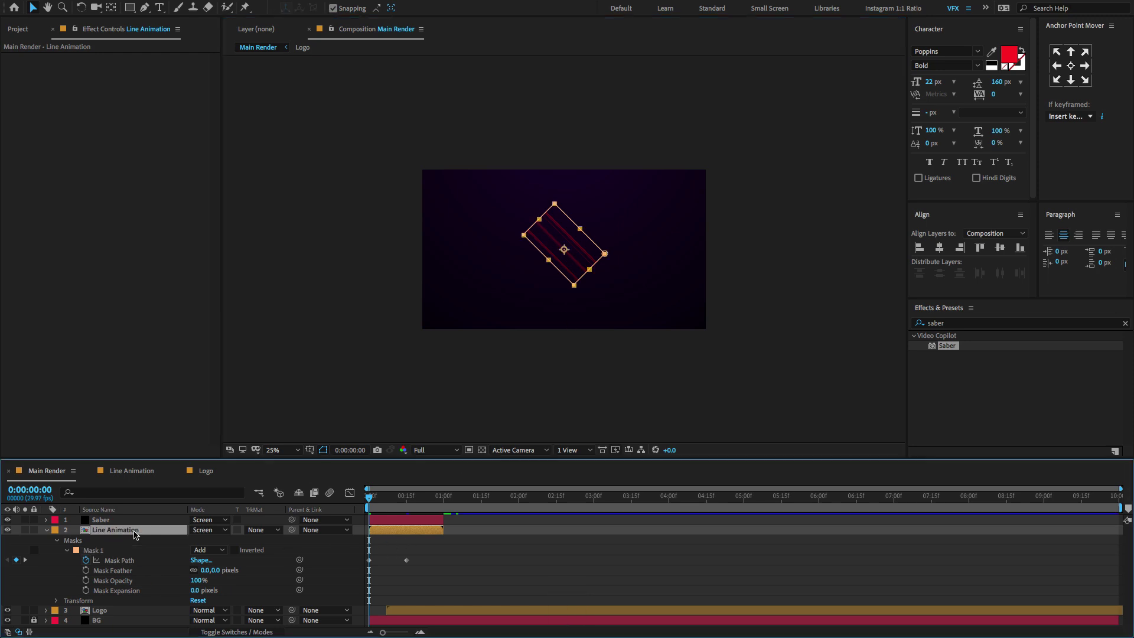
key(f)
drag(211, 550, 304, 548)
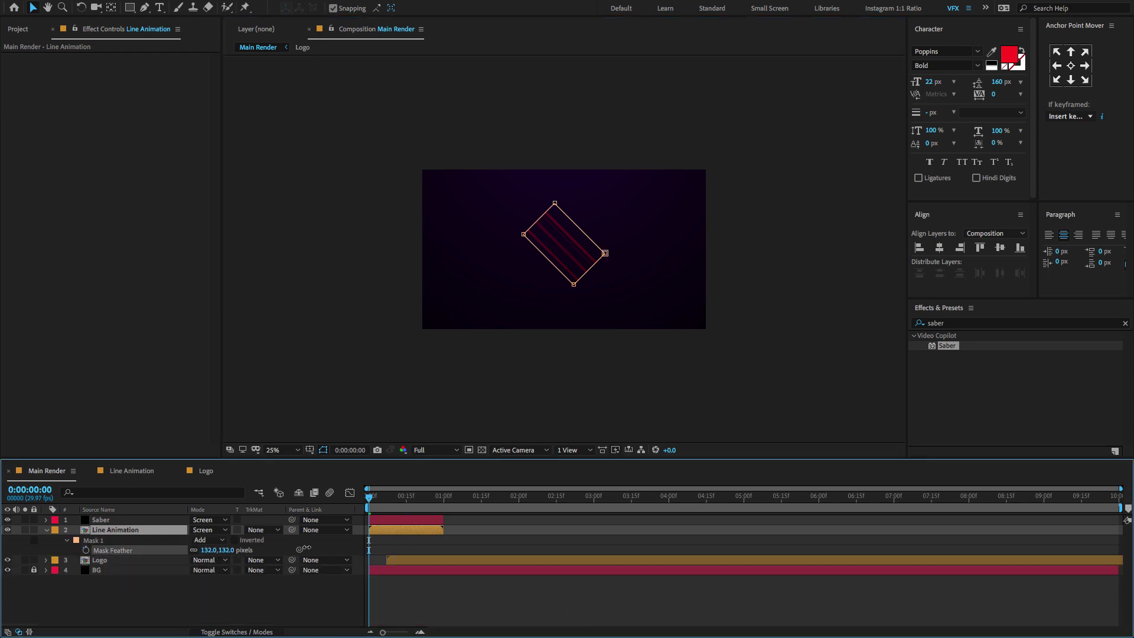
click(226, 549)
text(300)
key(Return)
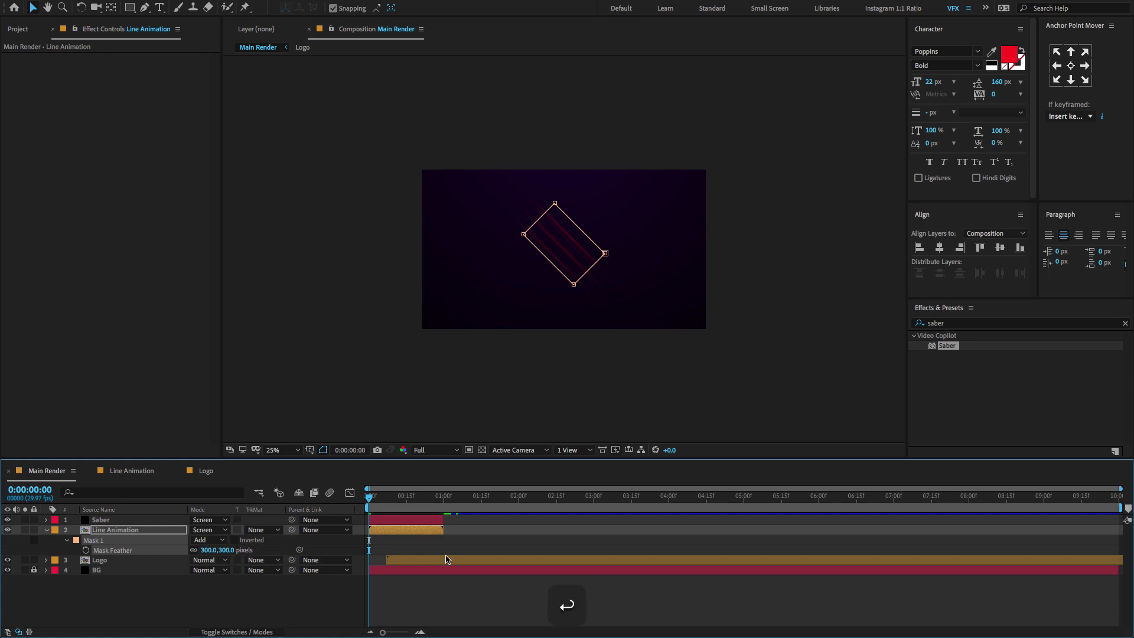
Show the Line Animation layer's mask keyframes and preview the line reveal from the start several times.
drag(394, 509, 354, 505)
key(u)
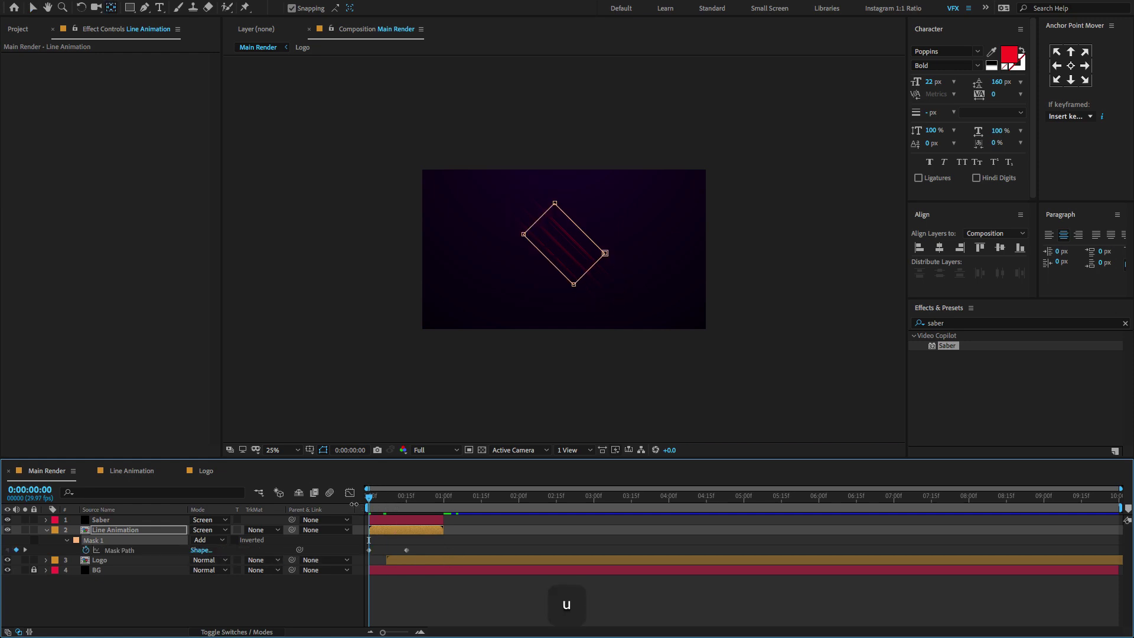
key(space)
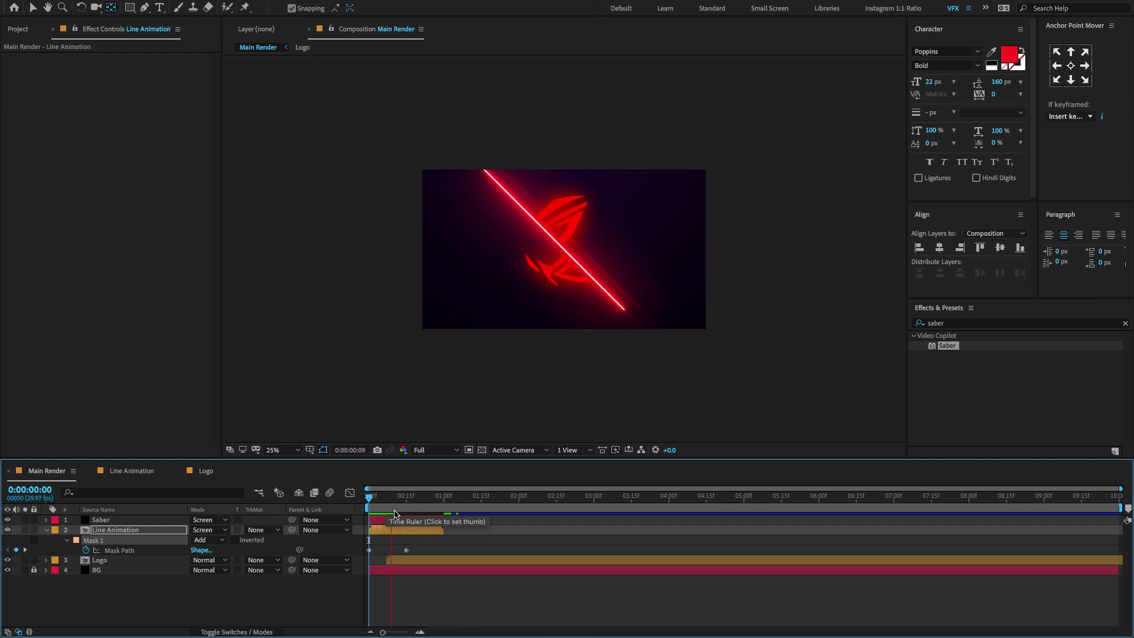
drag(396, 501, 368, 502)
key(space)
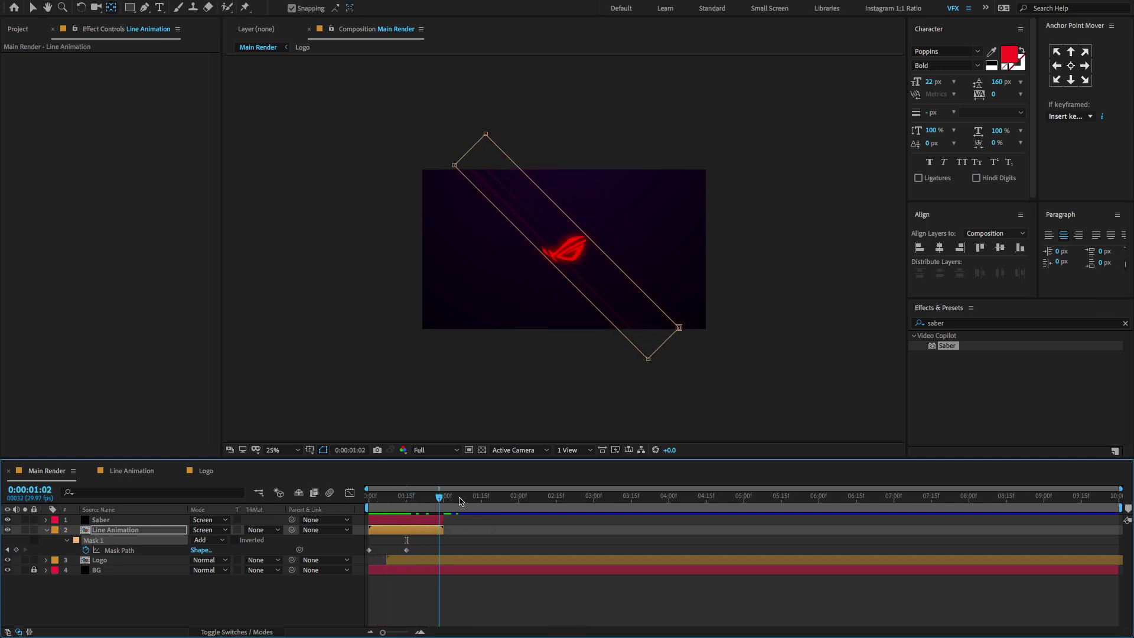
key(space)
key(space)
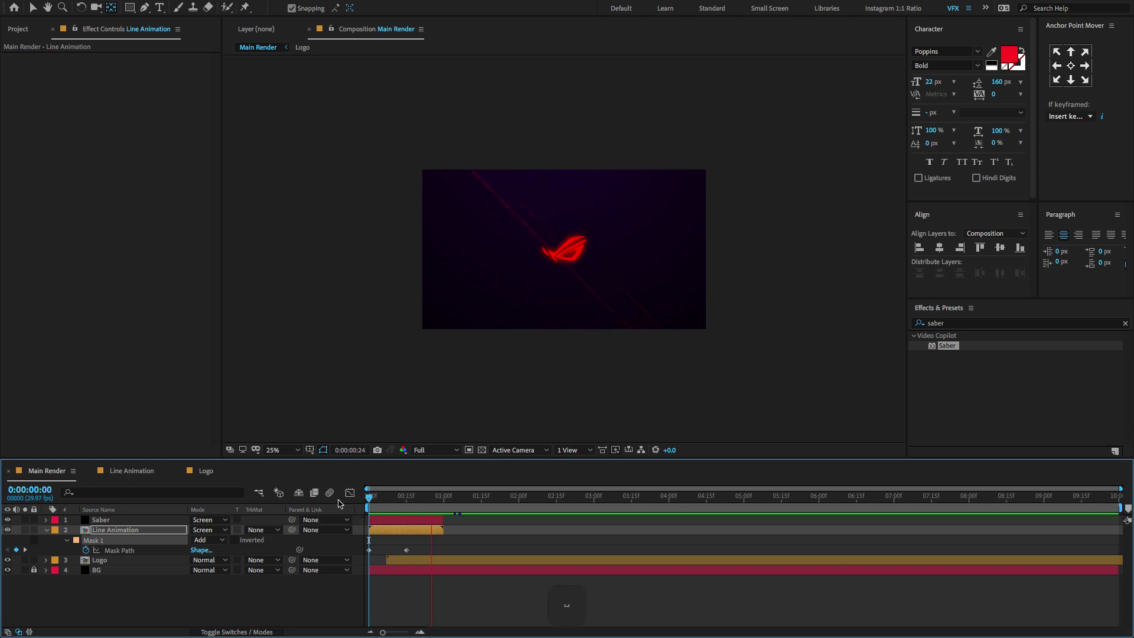
key(space)
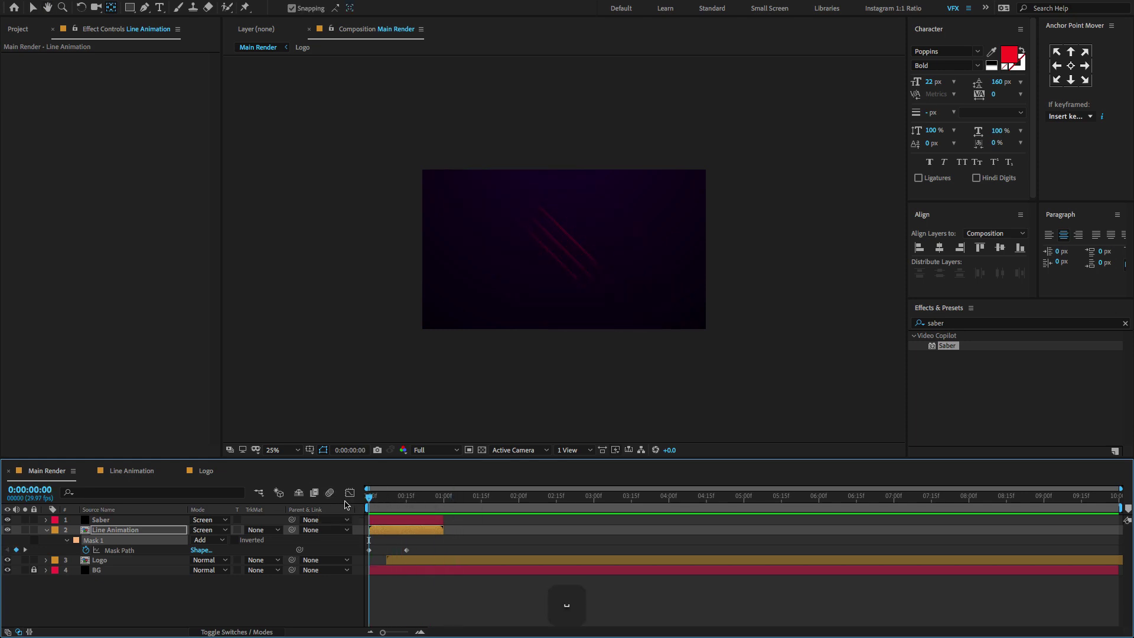
key(space)
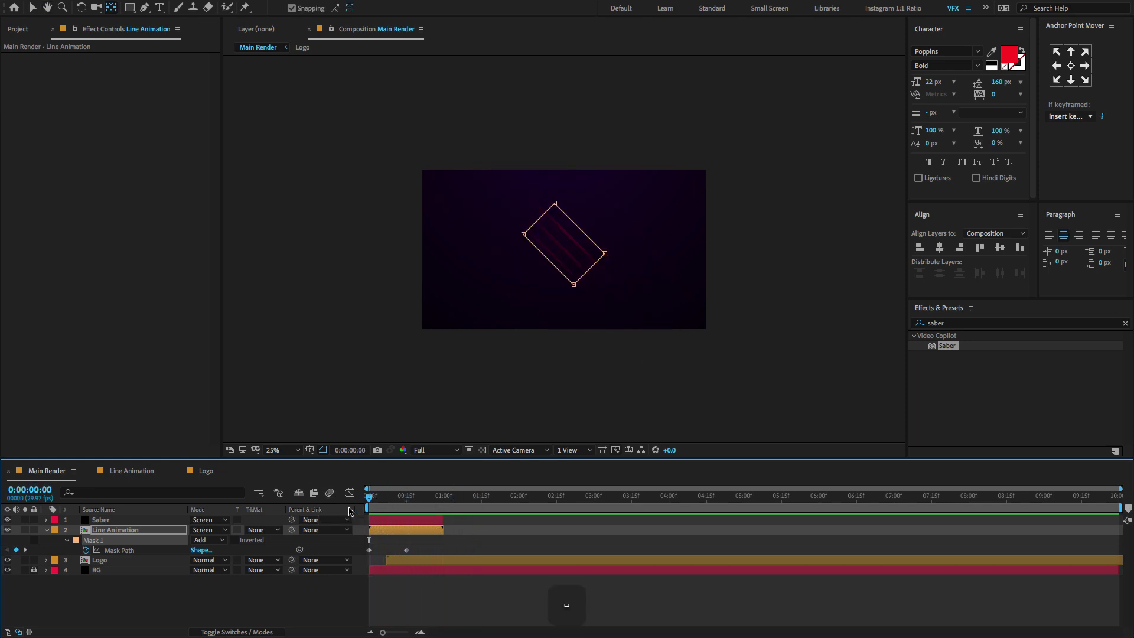
key(space)
Collapse the open layer properties and add a null object named "Shake effect" to Main Render.
key(super+a)
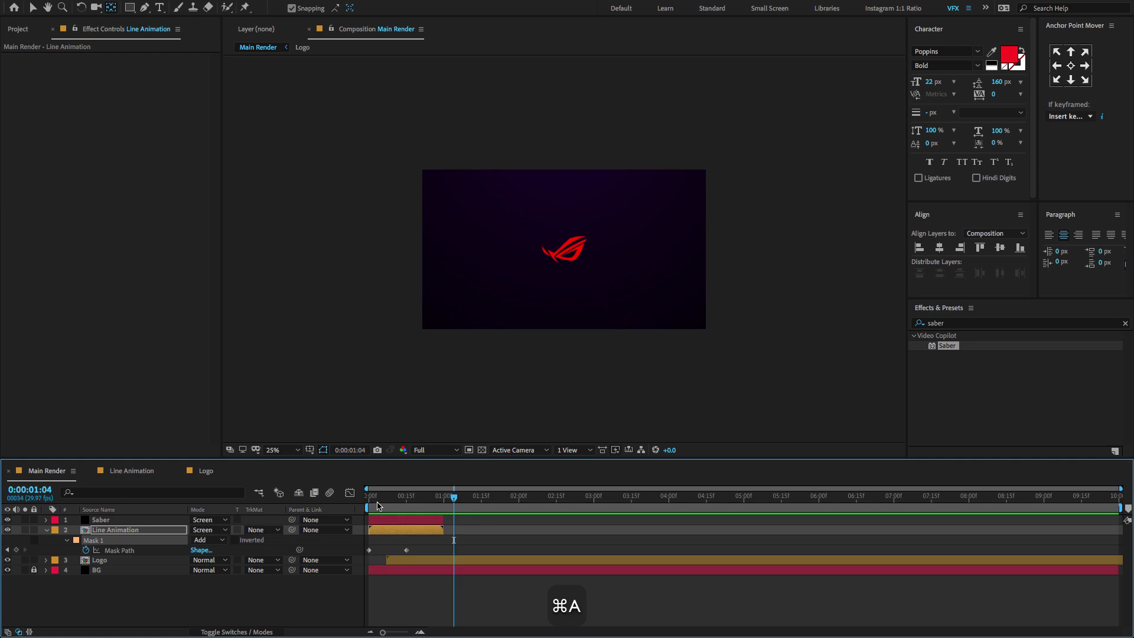
key(a)
key(Home)
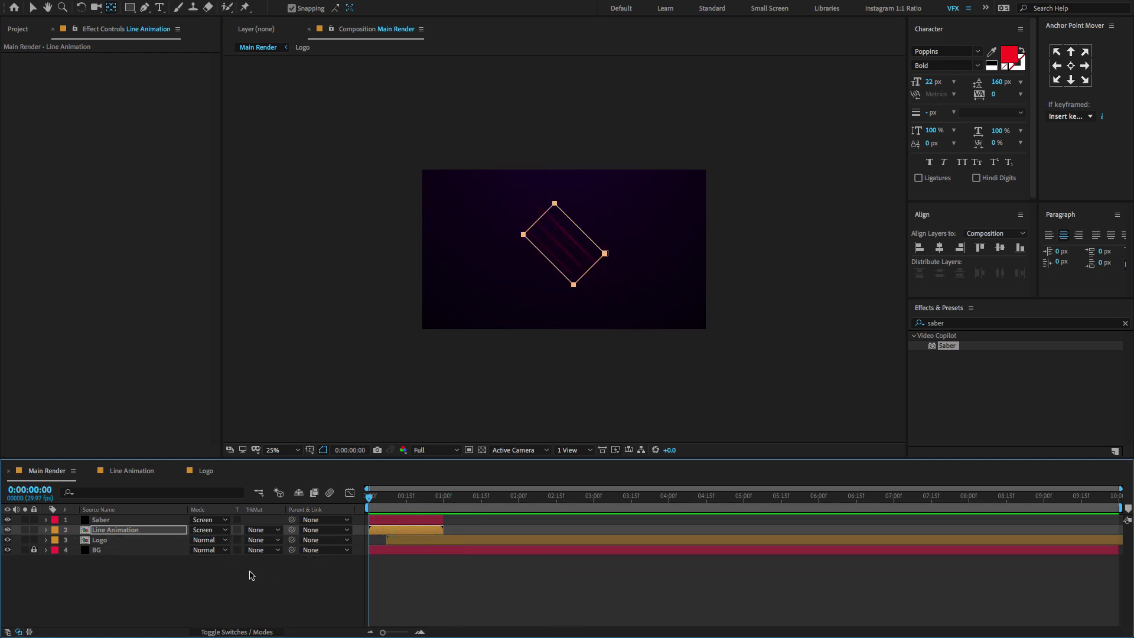
click(248, 596)
right_click(180, 566)
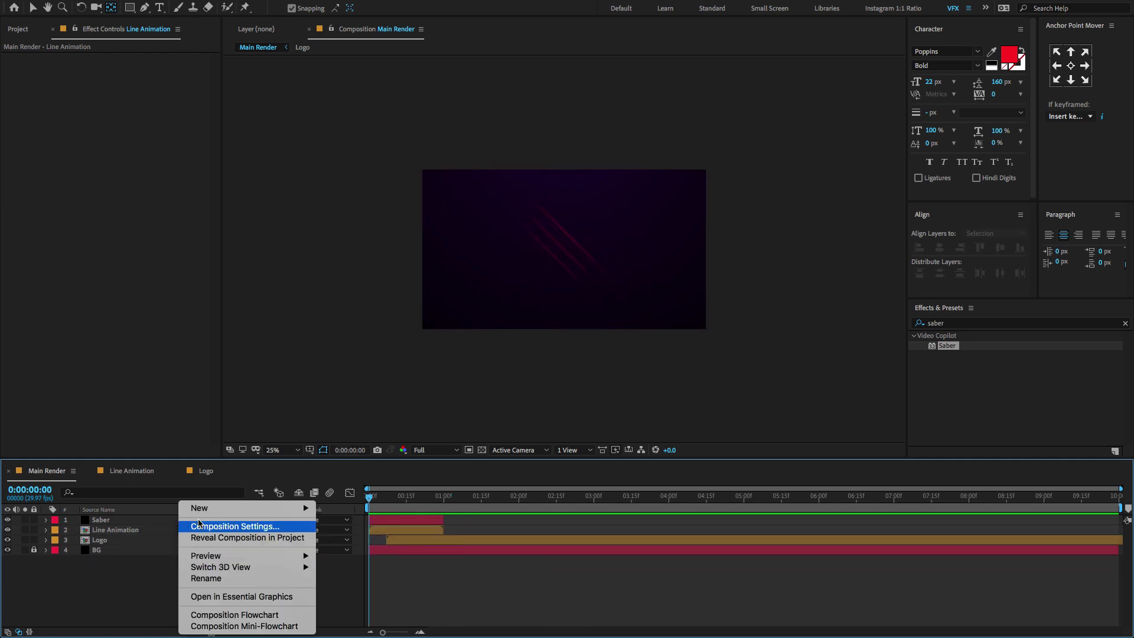
mouse_move(200, 511)
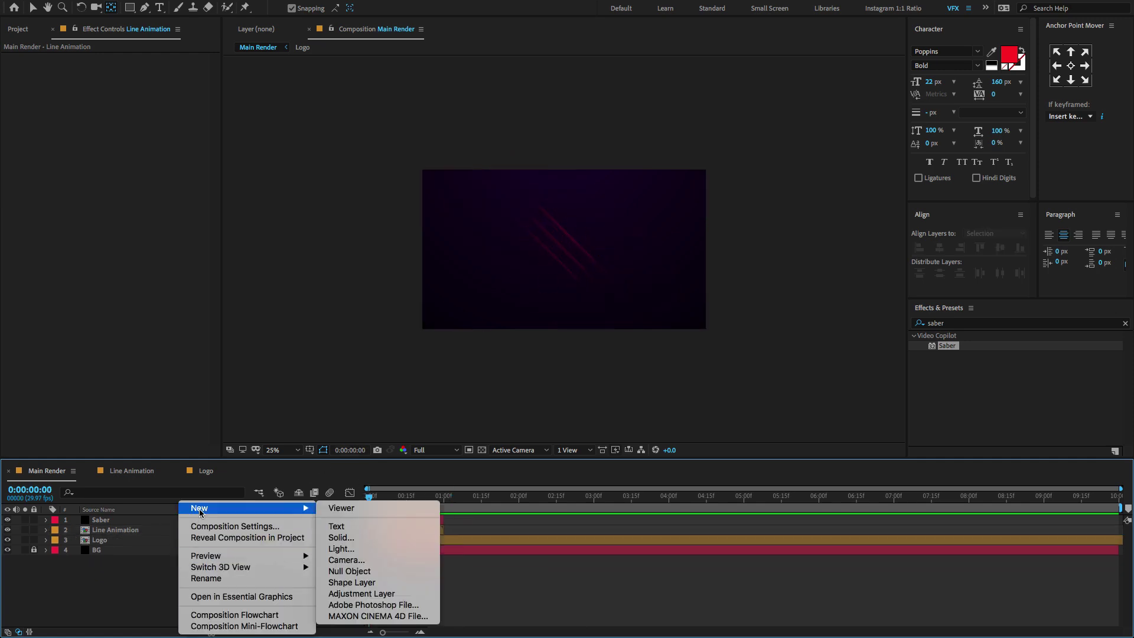
click(384, 572)
key(Return)
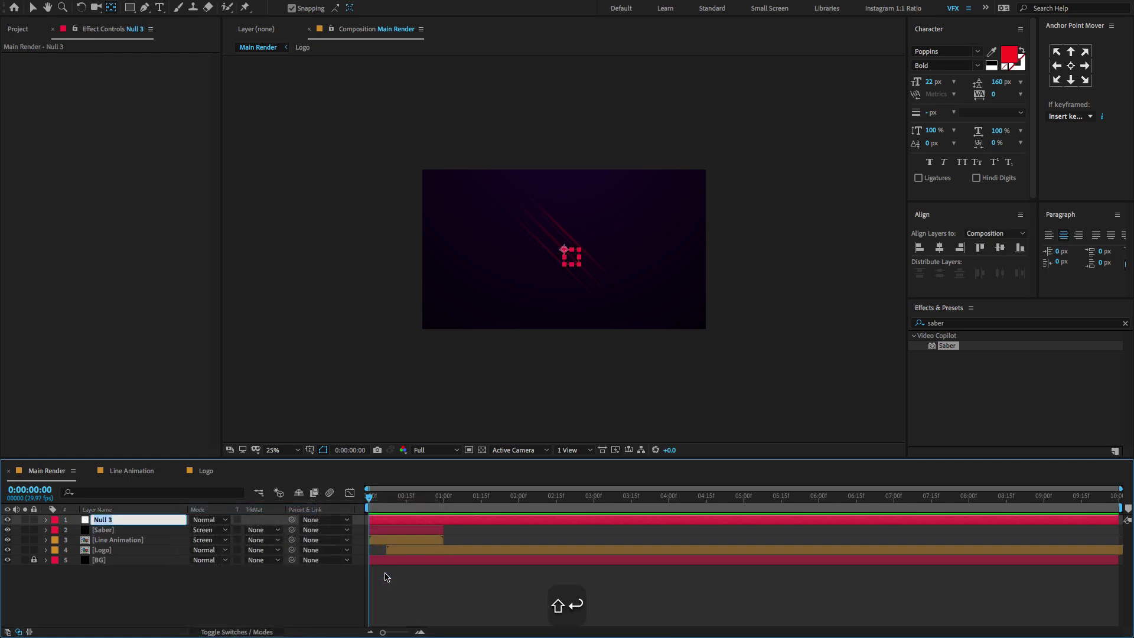
text(Shake effect)
key(Return)
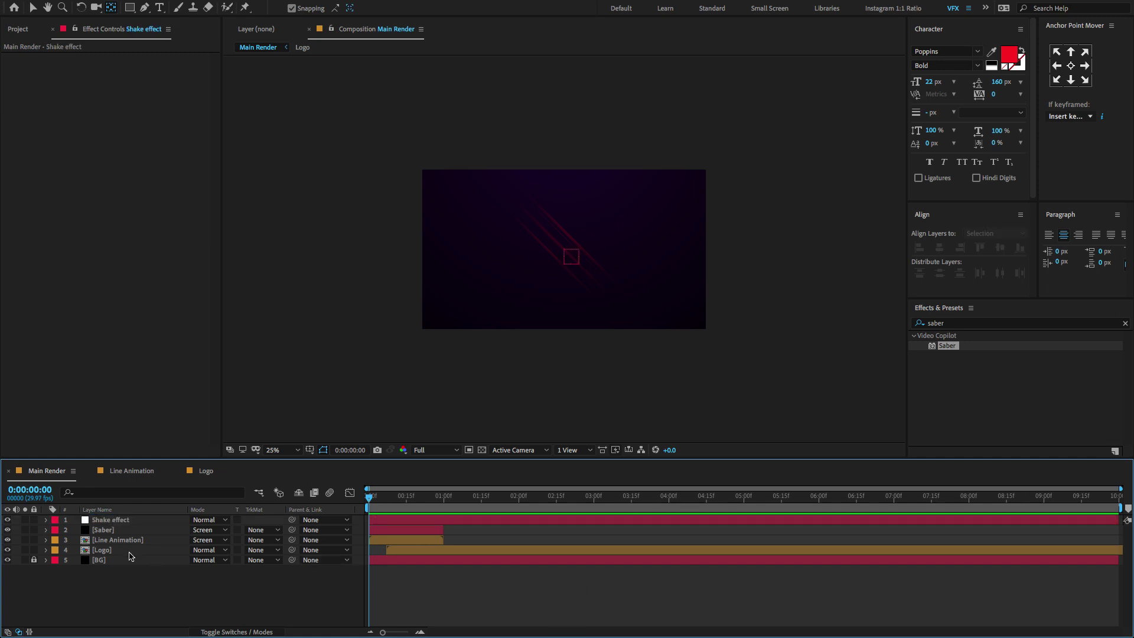
Parent the Line Animation layer to the Shake effect null and keyframe the null's Position at 0:00:00:00.
click(133, 541)
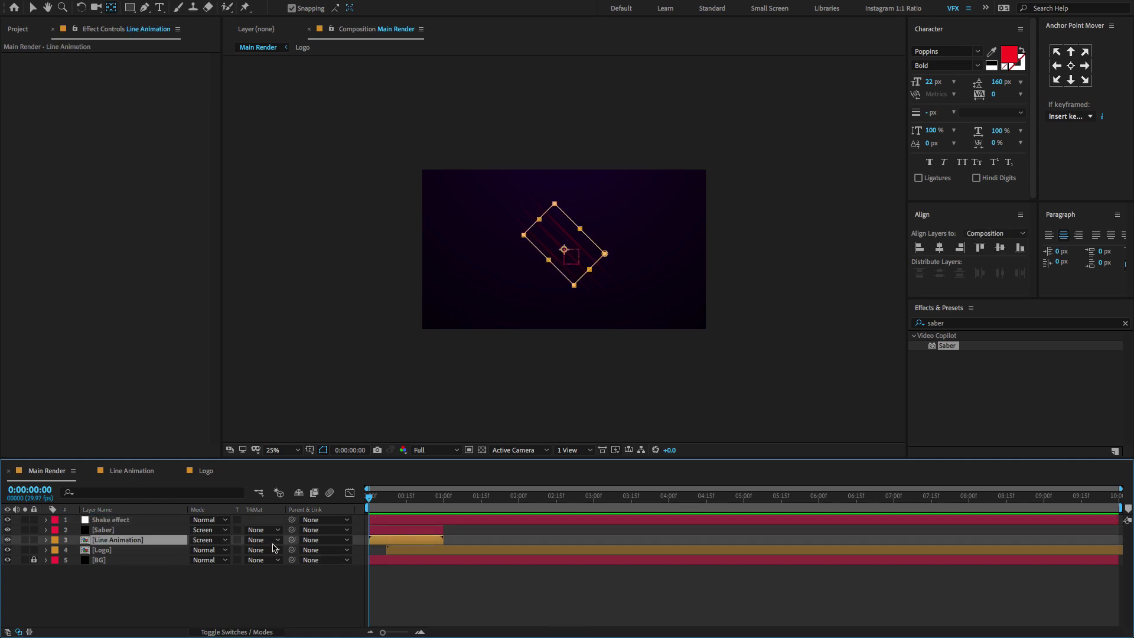
drag(292, 540, 120, 525)
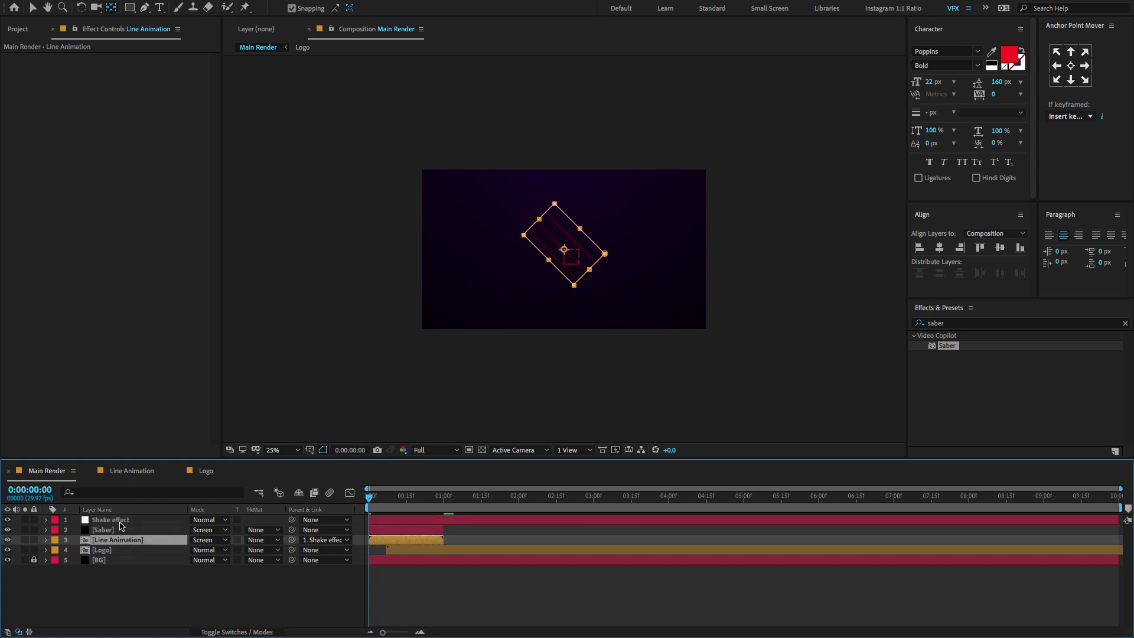
click(121, 524)
key(p)
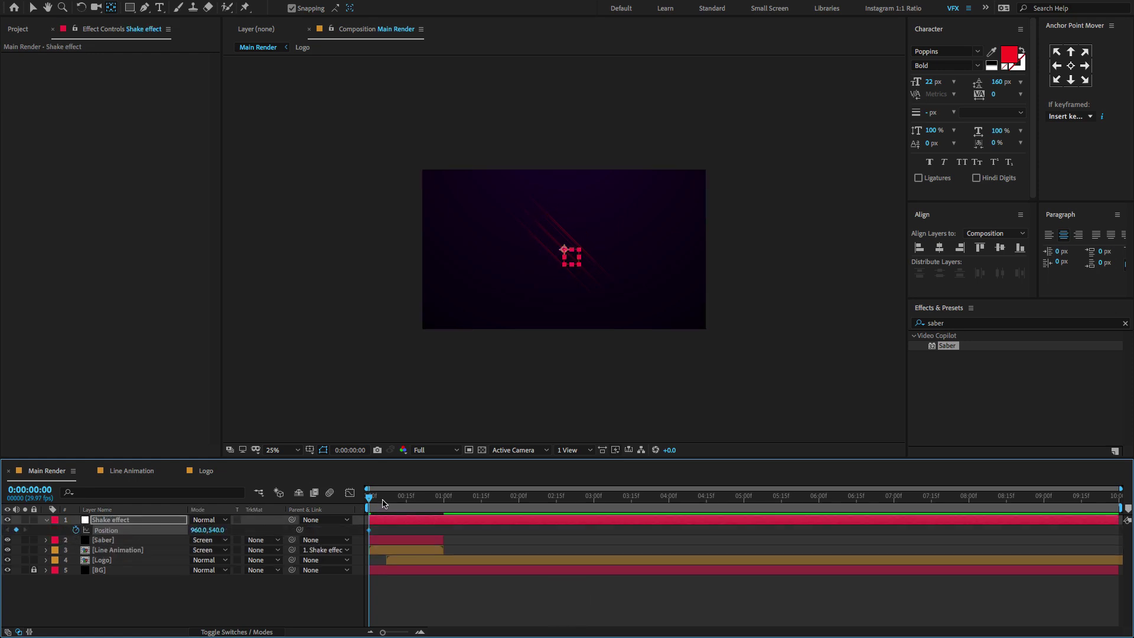
Keyframe the Shake effect null's Position at 960, 563 at 0:00:00:15, and add another changed Position keyframe at 0:00:00:29.
drag(381, 499, 406, 500)
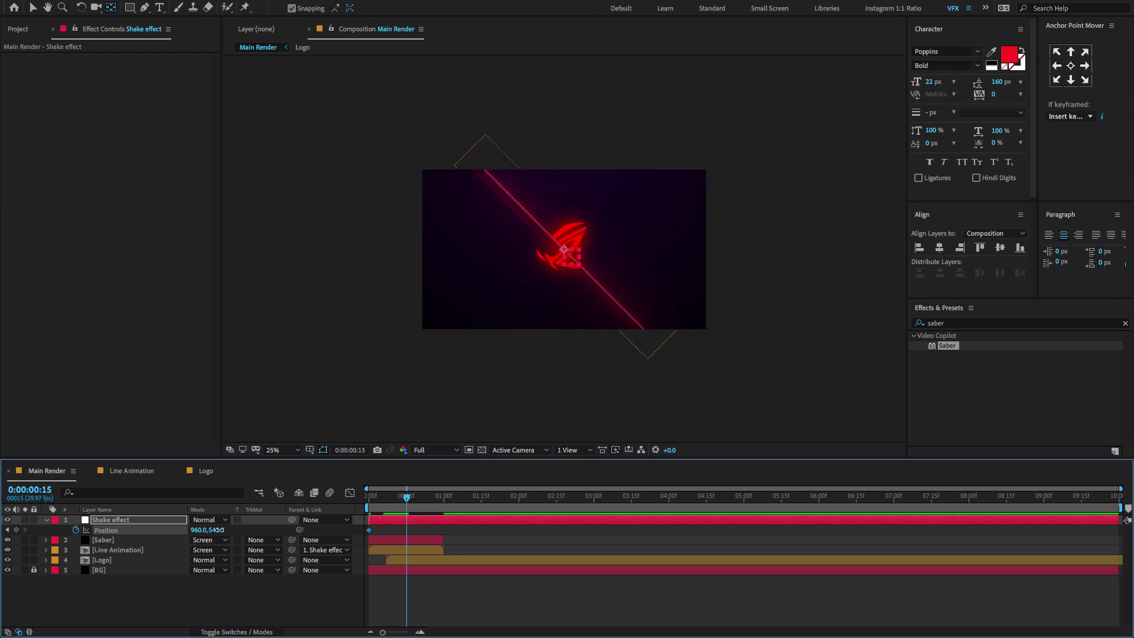
drag(222, 529, 227, 528)
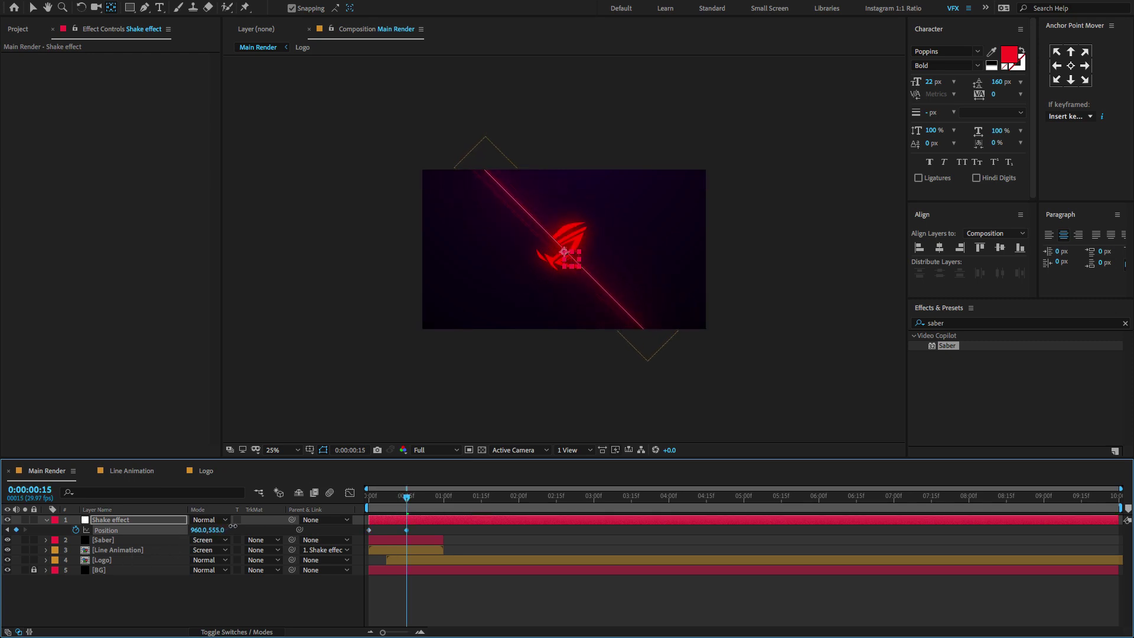
drag(415, 500, 442, 499)
key(period)
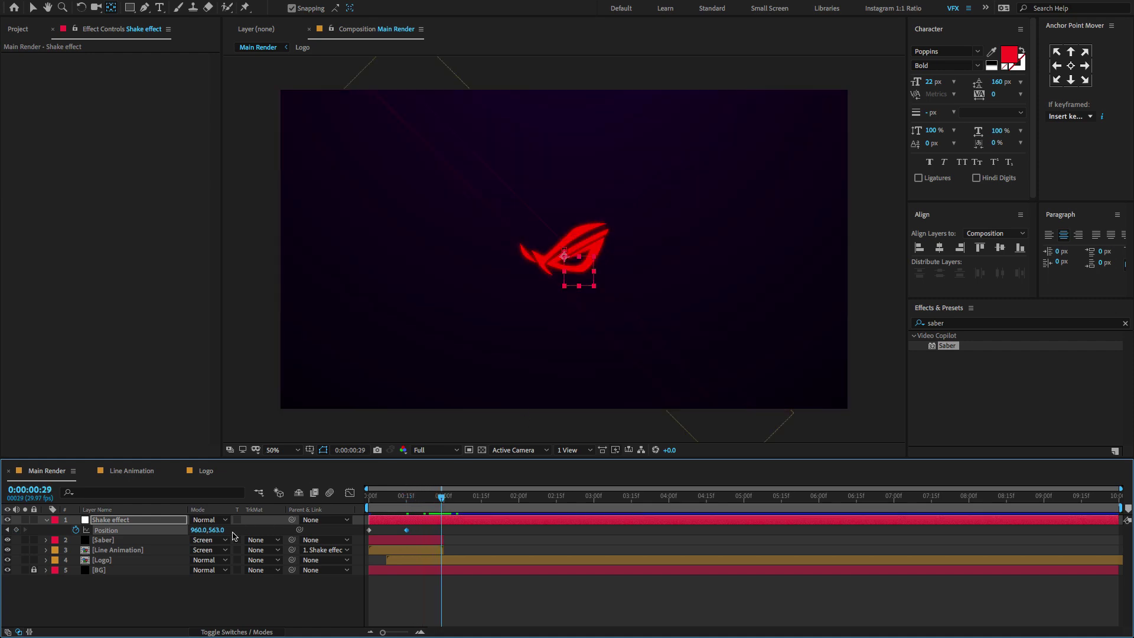
drag(220, 530, 207, 532)
drag(397, 500, 369, 500)
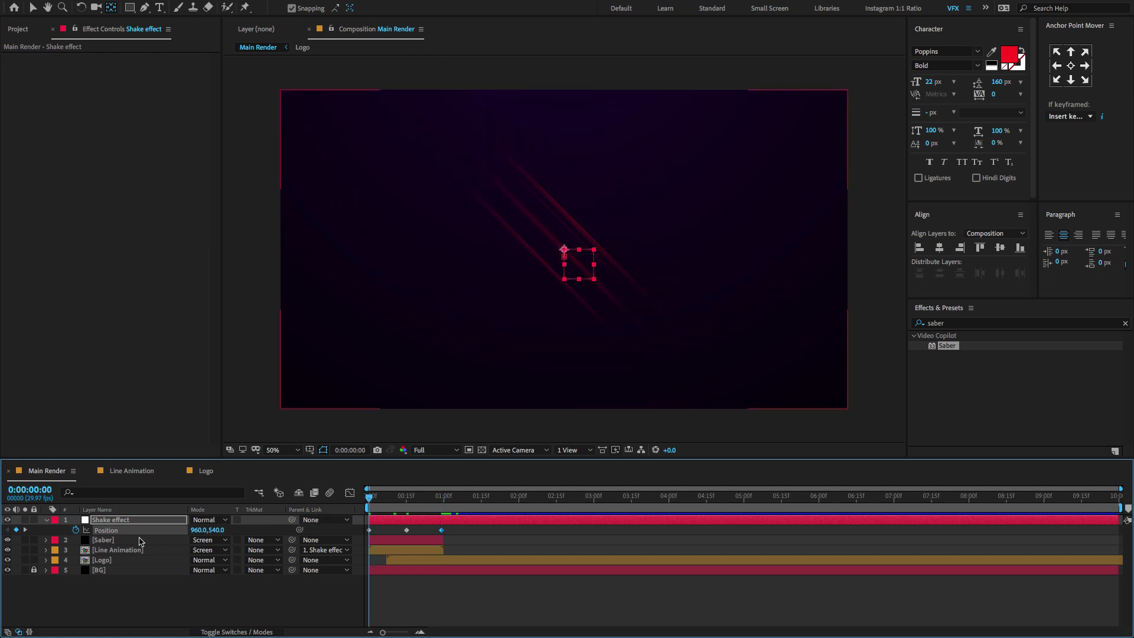
Add the expression wiggle(40,30) to the Shake effect null's Position.
alt+click(76, 530)
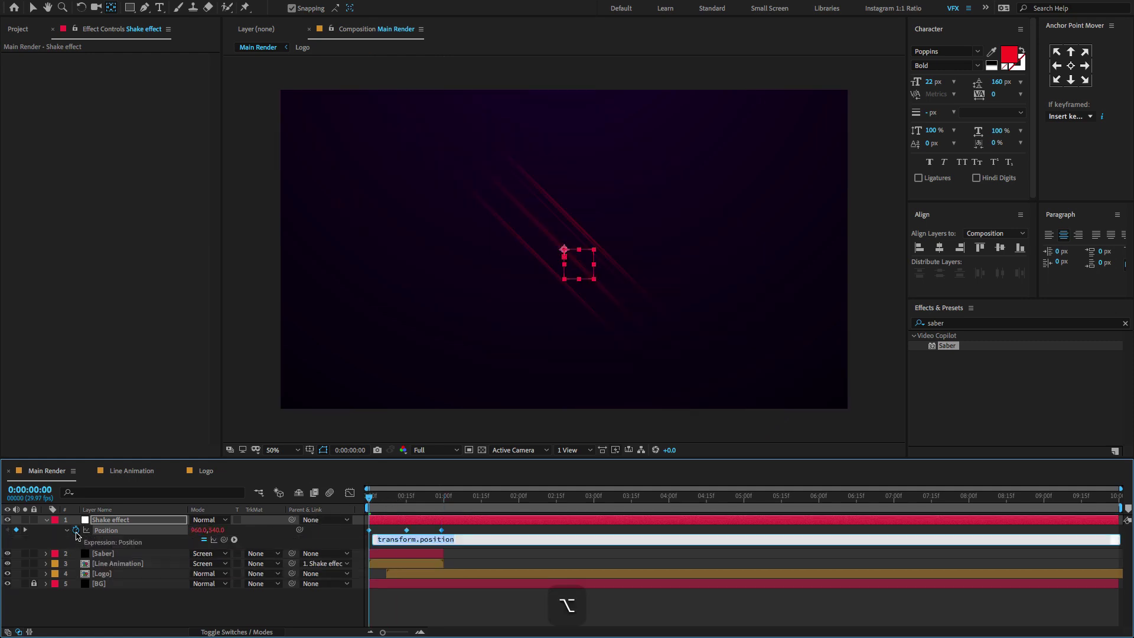
text(wiggle)
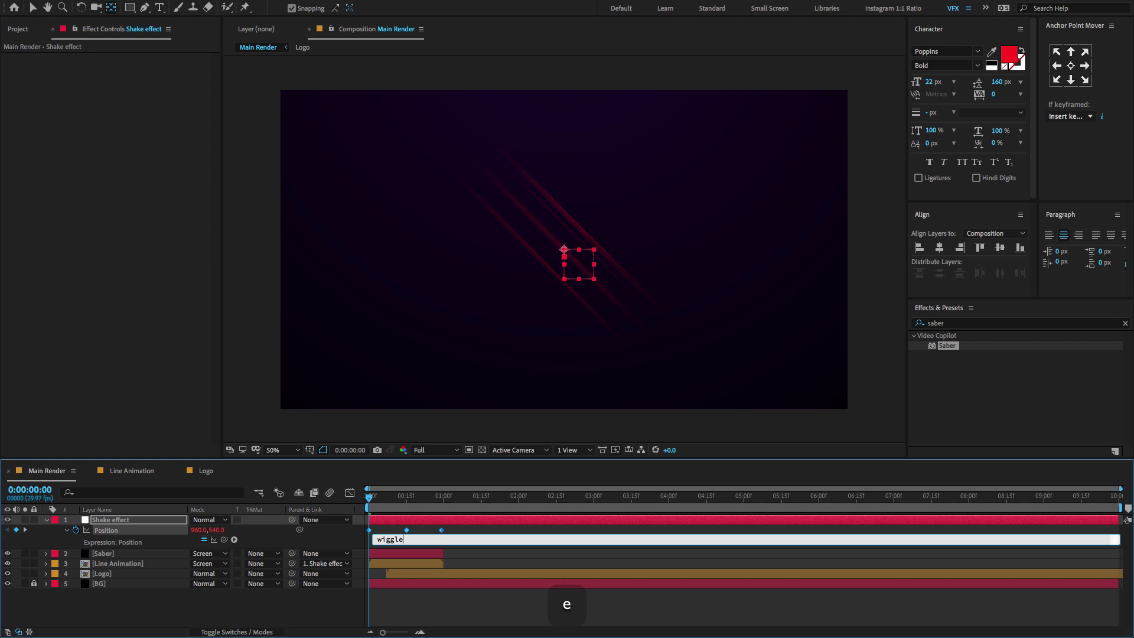
text((40,30))
click(76, 590)
Collapse all layer properties, then end the work area at 0:00:01:29 and preview it from the start.
key(ctrl+a)
key(u)
click(517, 499)
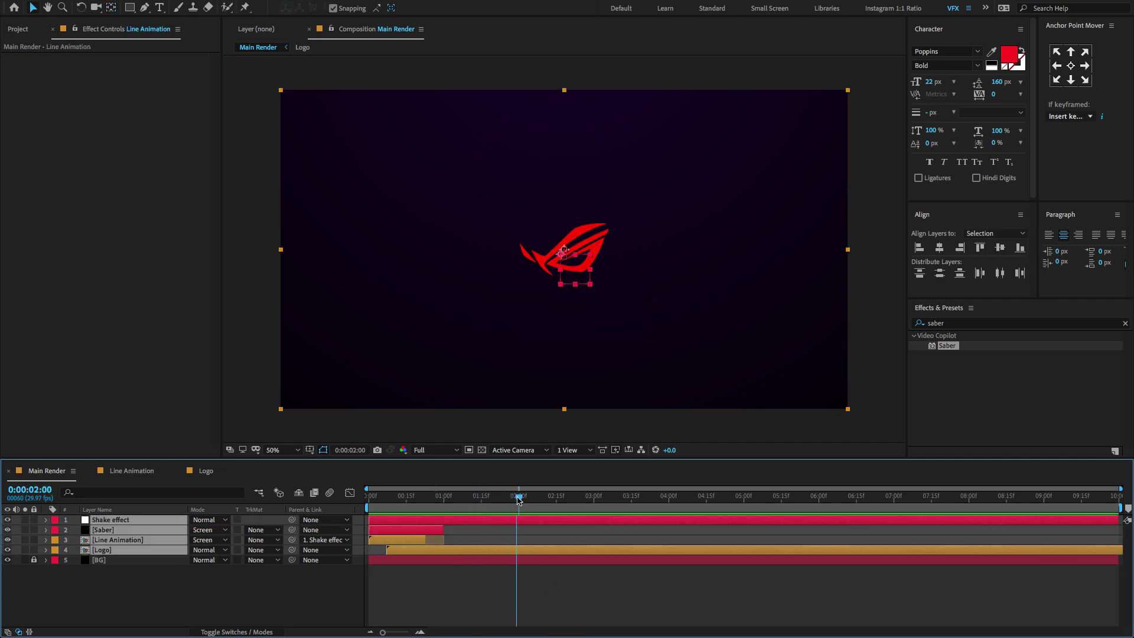
key(n)
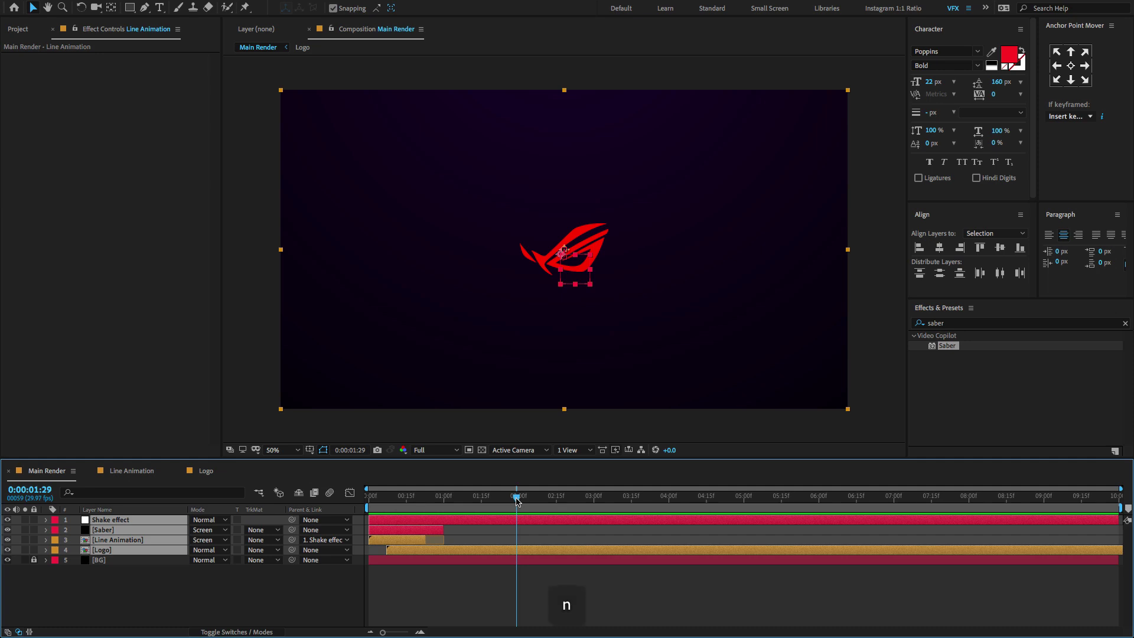
click(370, 497)
key(space)
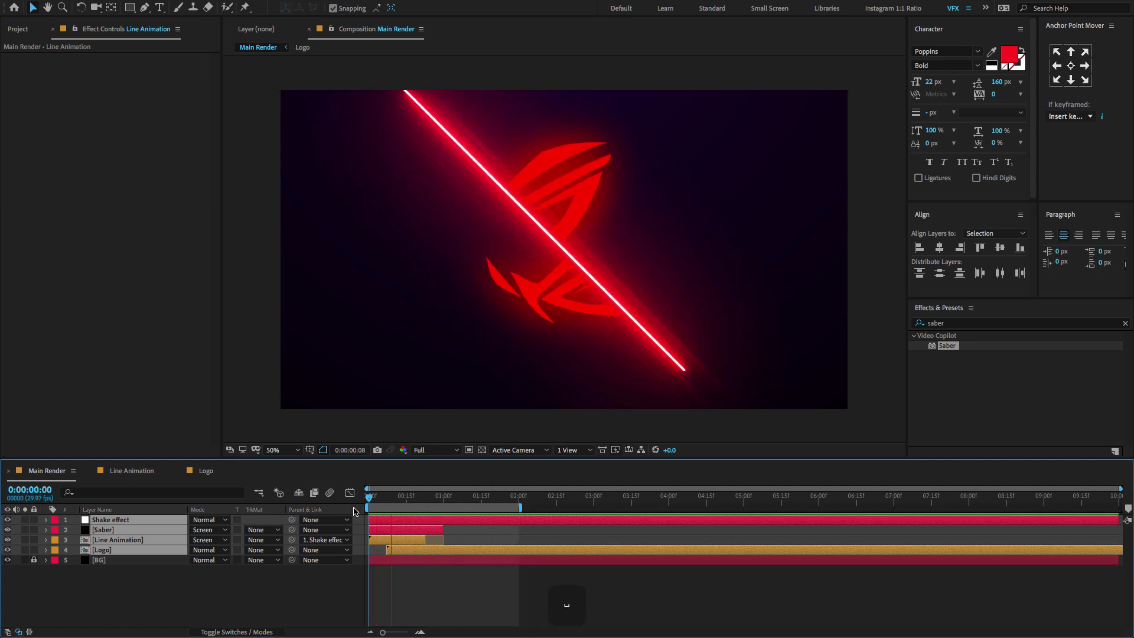